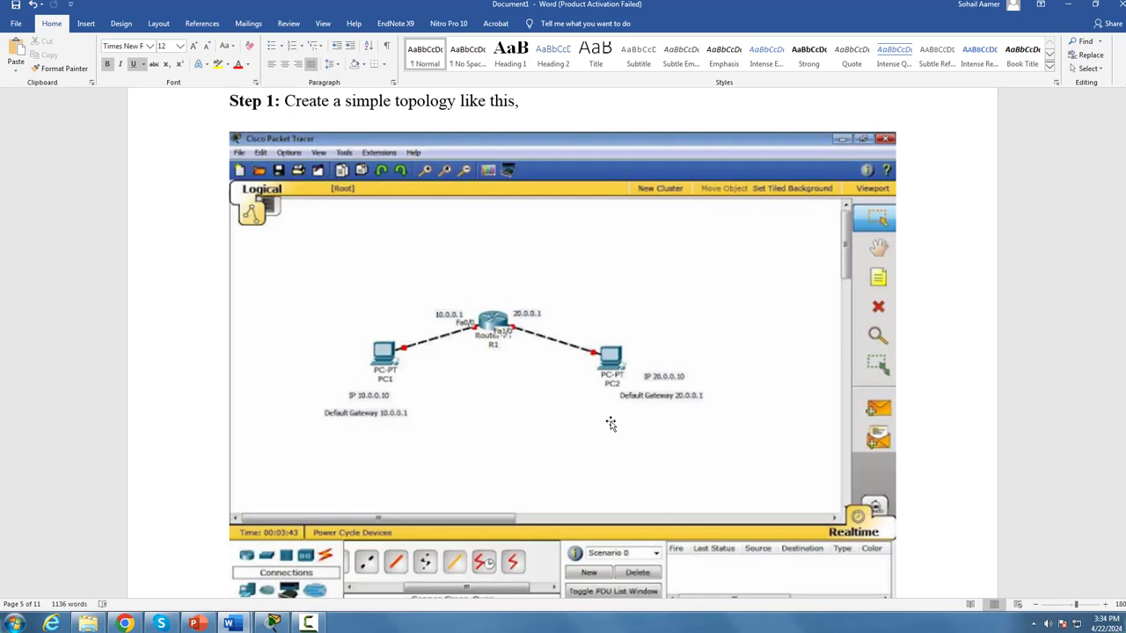
# Step: Check the reference topology in the Word document, then switch to Packet Tracer and place two PCs side by side in the workspace
pyautogui.scroll(12, 477, 395)
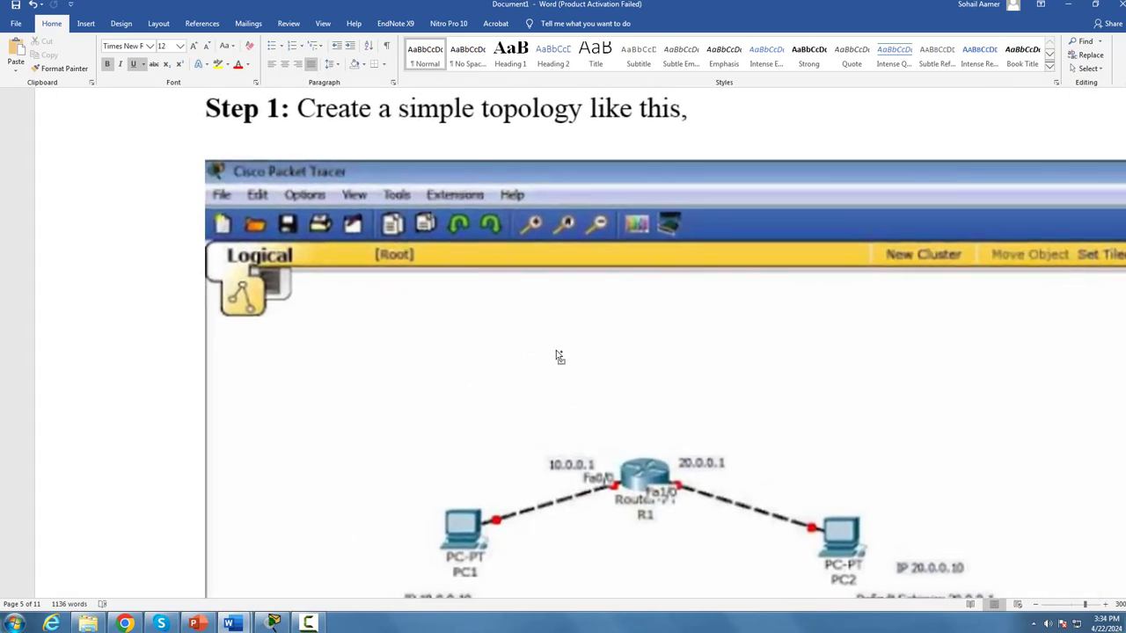
pyautogui.scroll(-5, 450, 502)
pyautogui.moveTo(450, 595); pyautogui.dragTo(662, 594)
pyautogui.scroll(1, 623, 301)
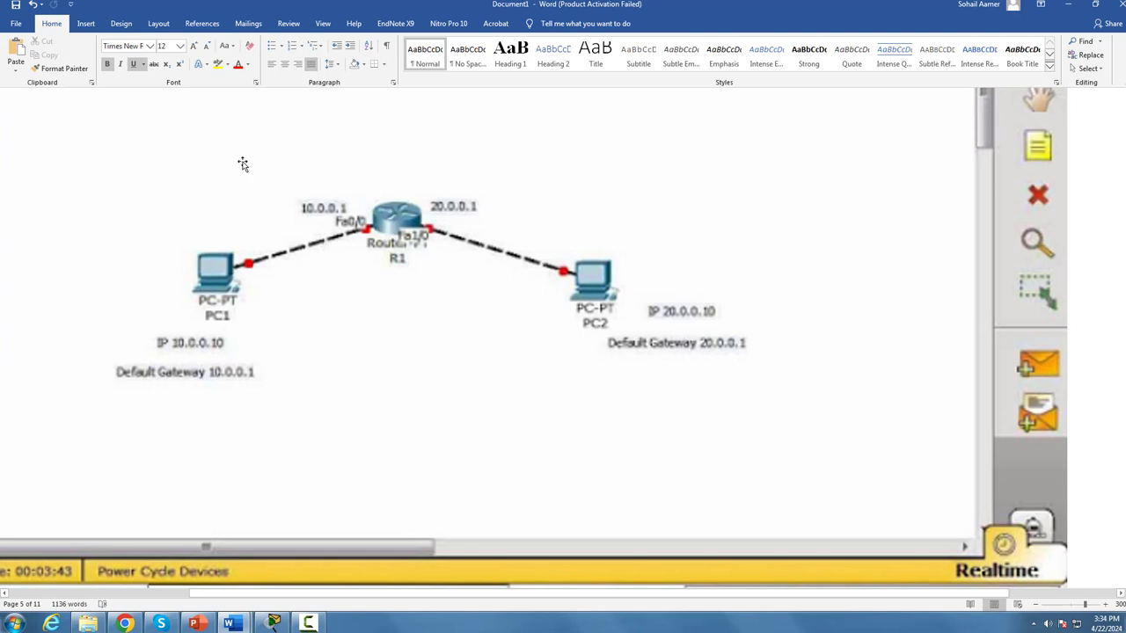
pyautogui.click(274, 623)
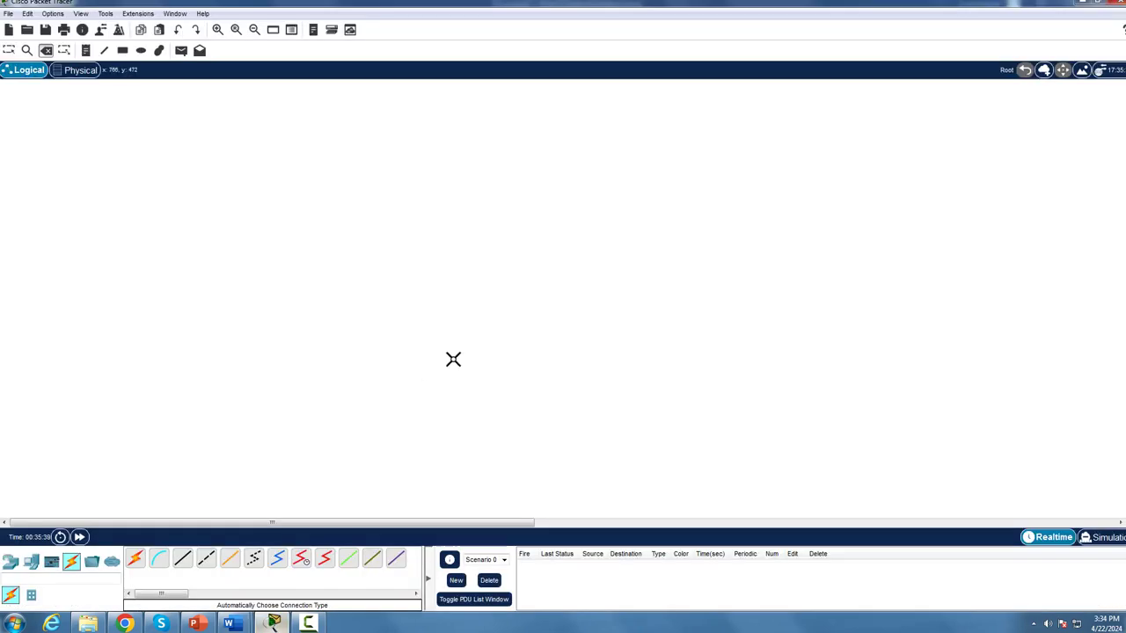
pyautogui.press('Escape')
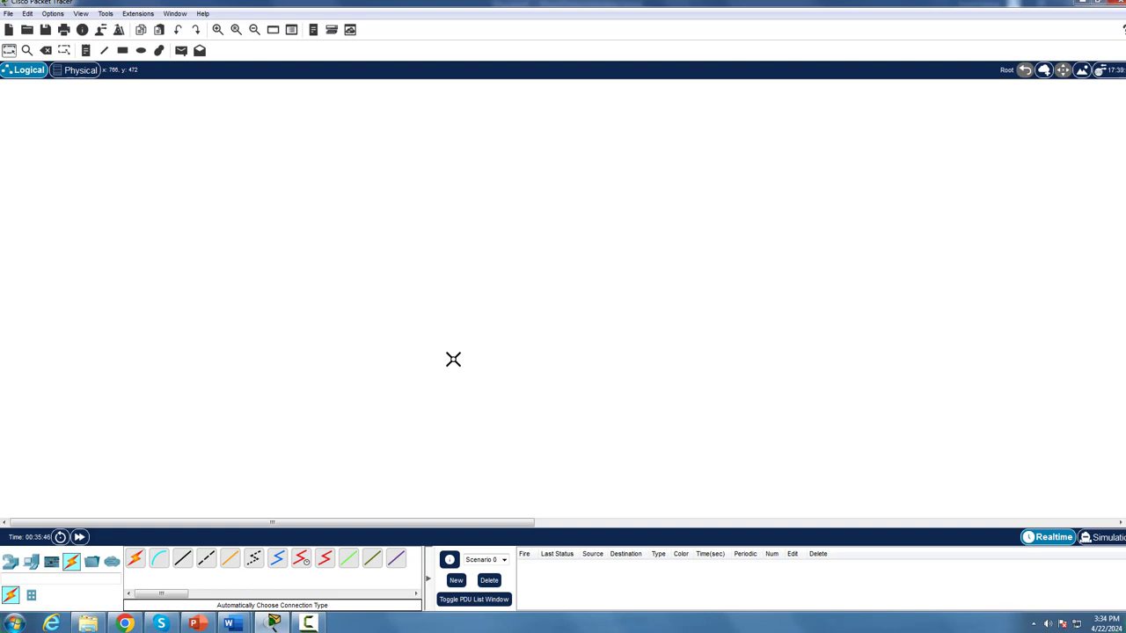
pyautogui.click(30, 562)
pyautogui.moveTo(135, 558); pyautogui.dragTo(215, 308)
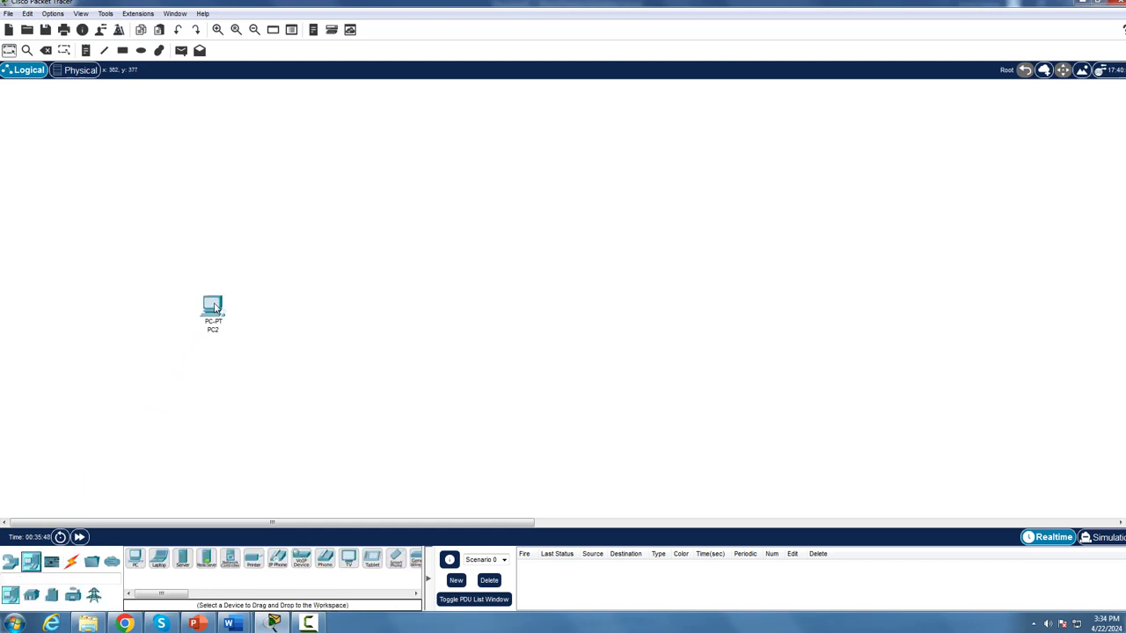
pyautogui.moveTo(135, 559); pyautogui.dragTo(397, 318)
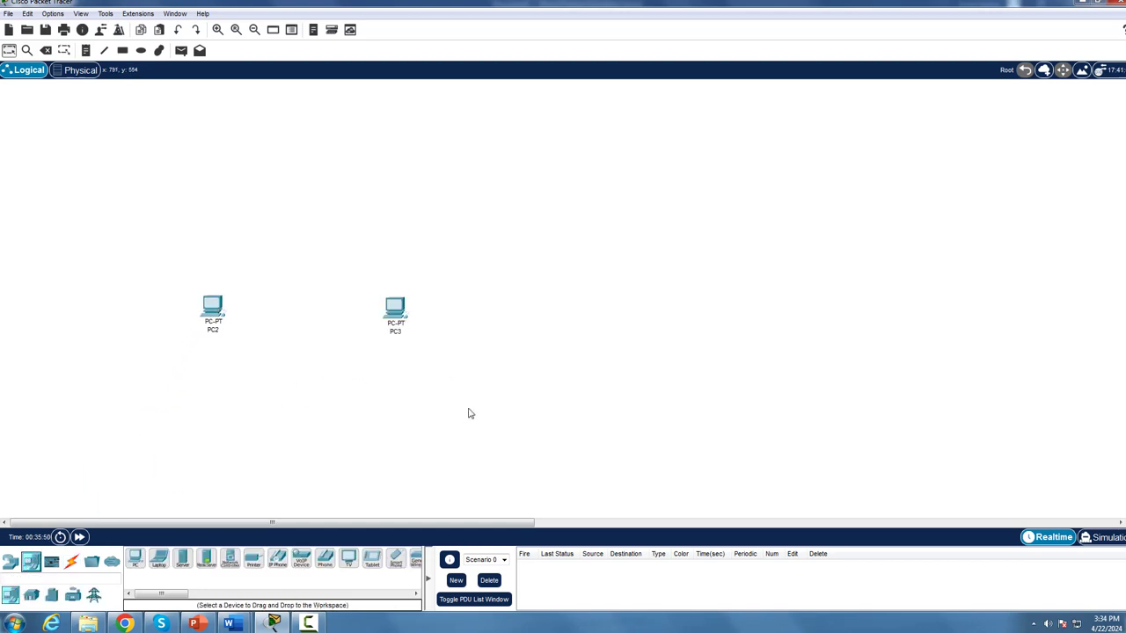
# Step: Place a 1941 router above and between the two PCs and view its port information
pyautogui.click(11, 563)
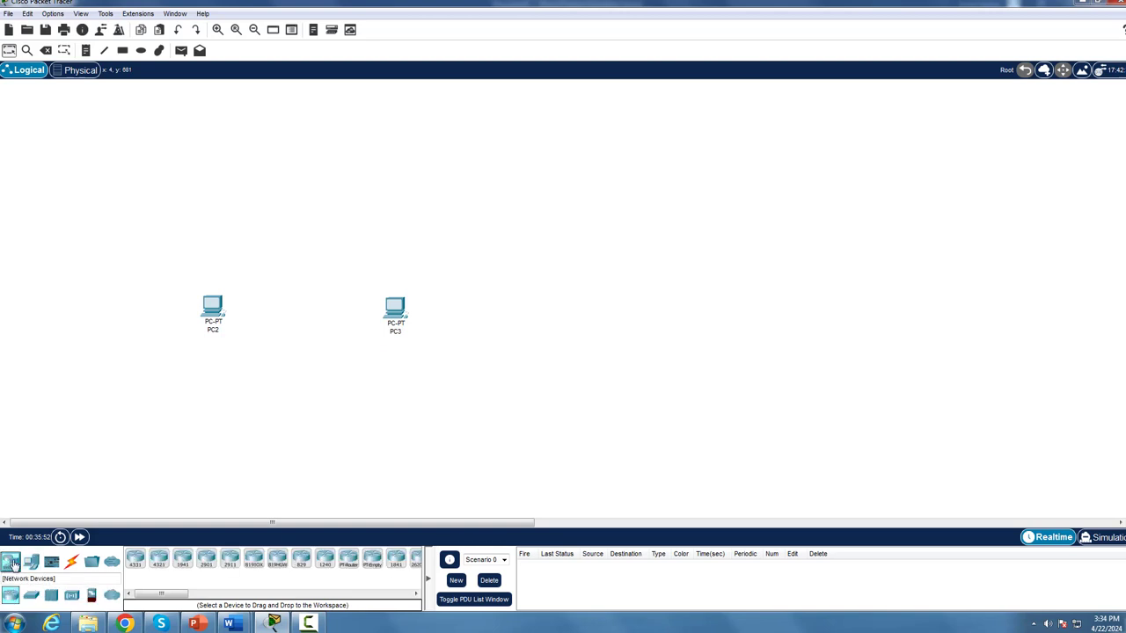
pyautogui.moveTo(182, 559); pyautogui.dragTo(302, 202)
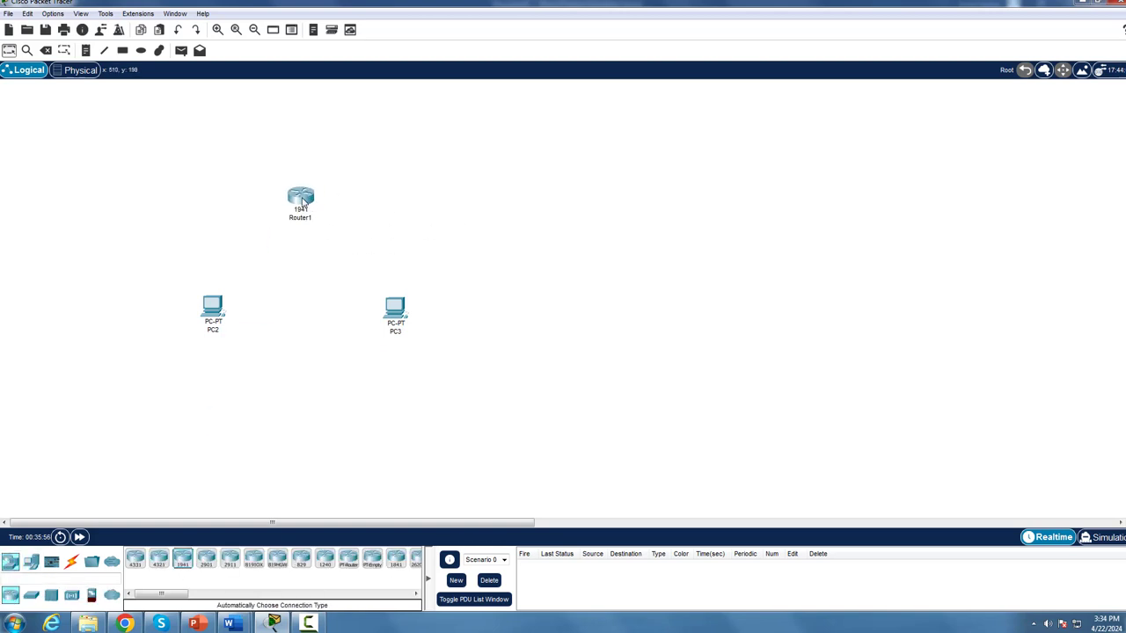
pyautogui.moveTo(302, 203)
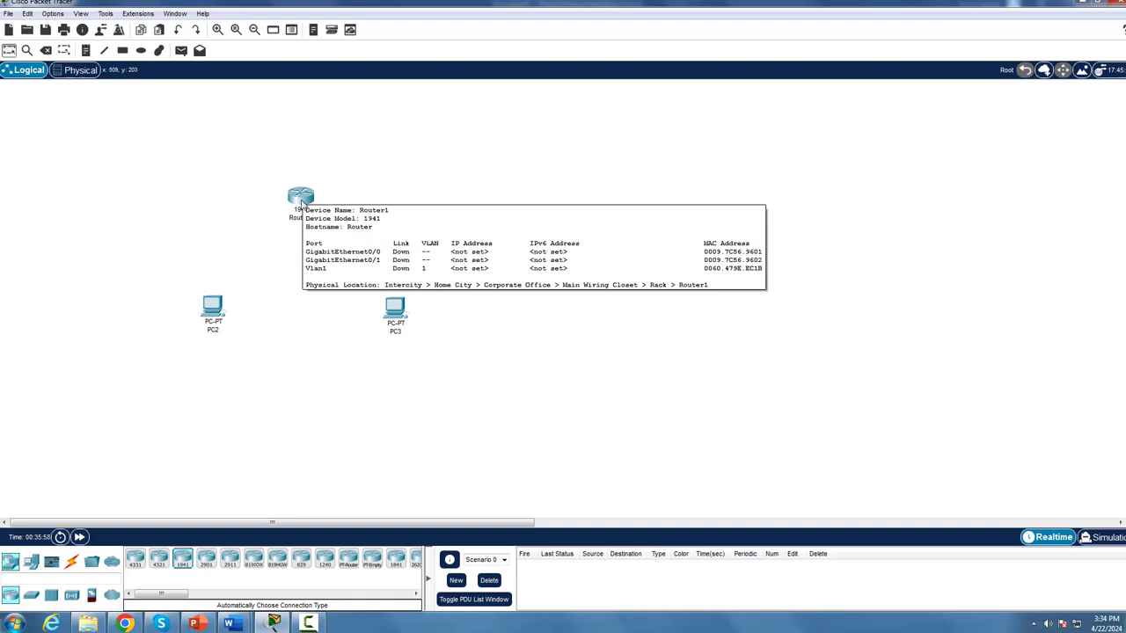
# Step: Place a 4331, a 2901 and a second 1941 router in the free area below the PCs and inspect the 2901's ports
pyautogui.click(135, 558)
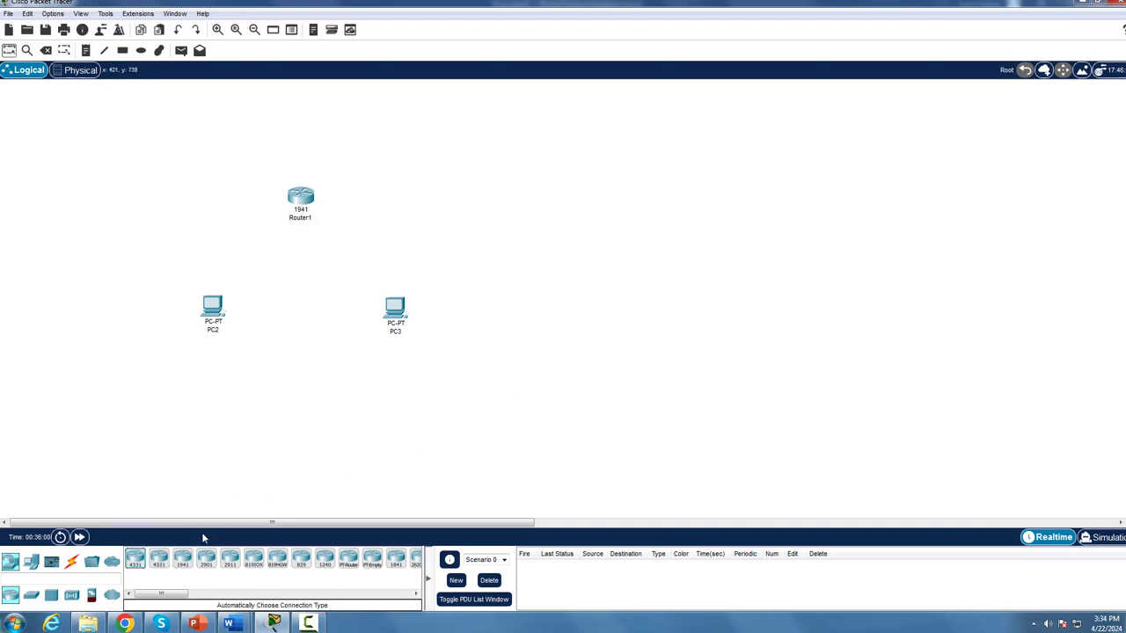
pyautogui.click(581, 378)
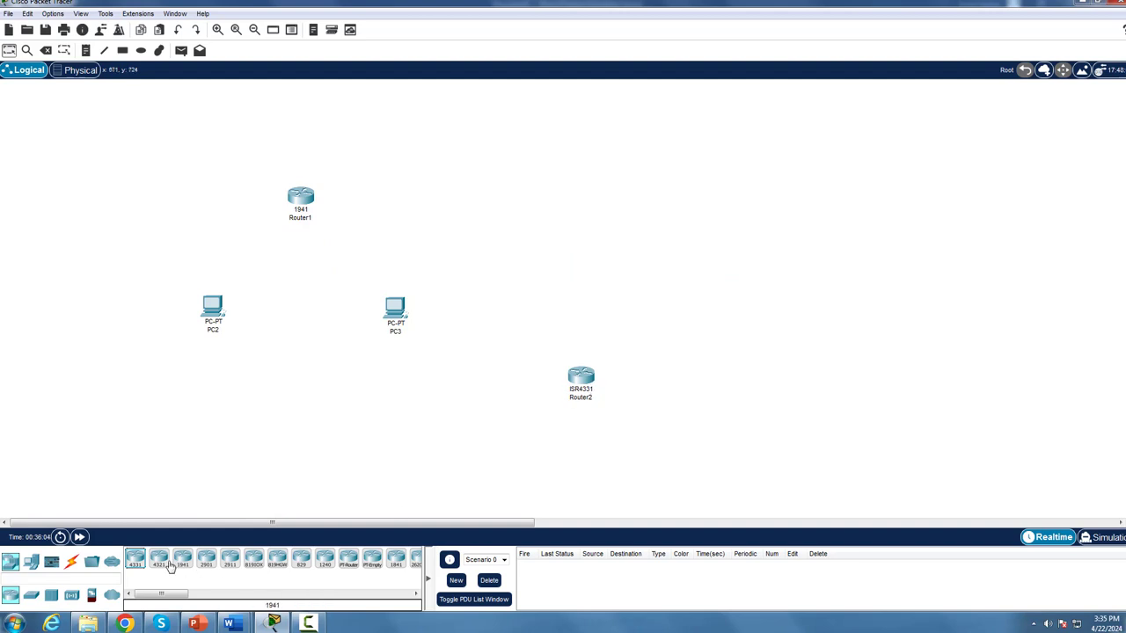
pyautogui.moveTo(206, 559); pyautogui.dragTo(440, 411)
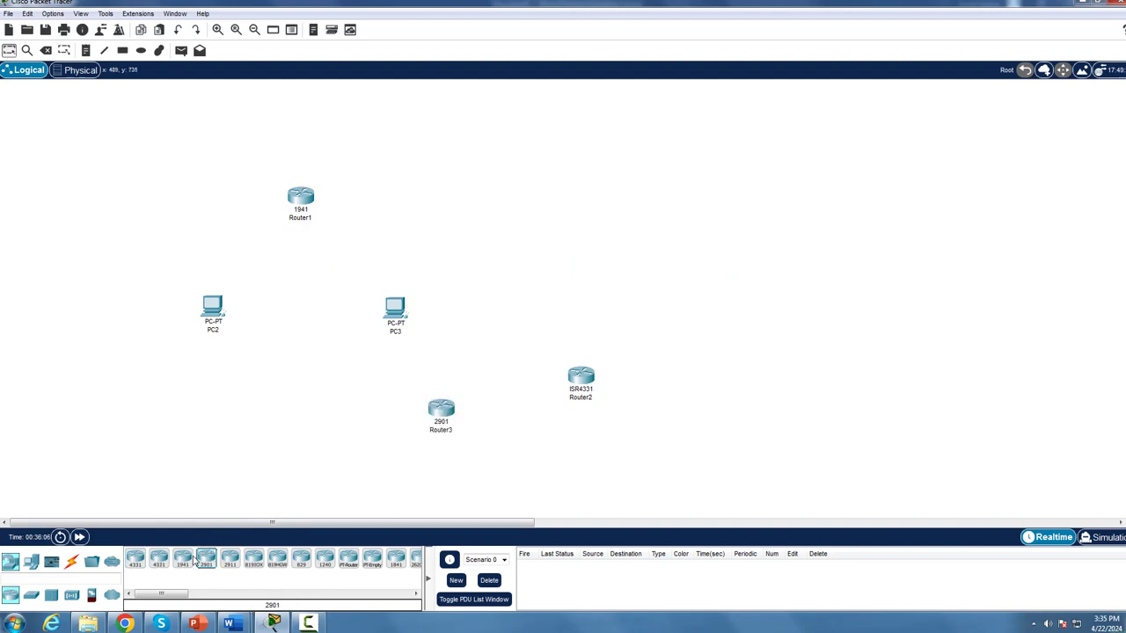
pyautogui.moveTo(182, 559); pyautogui.dragTo(623, 453)
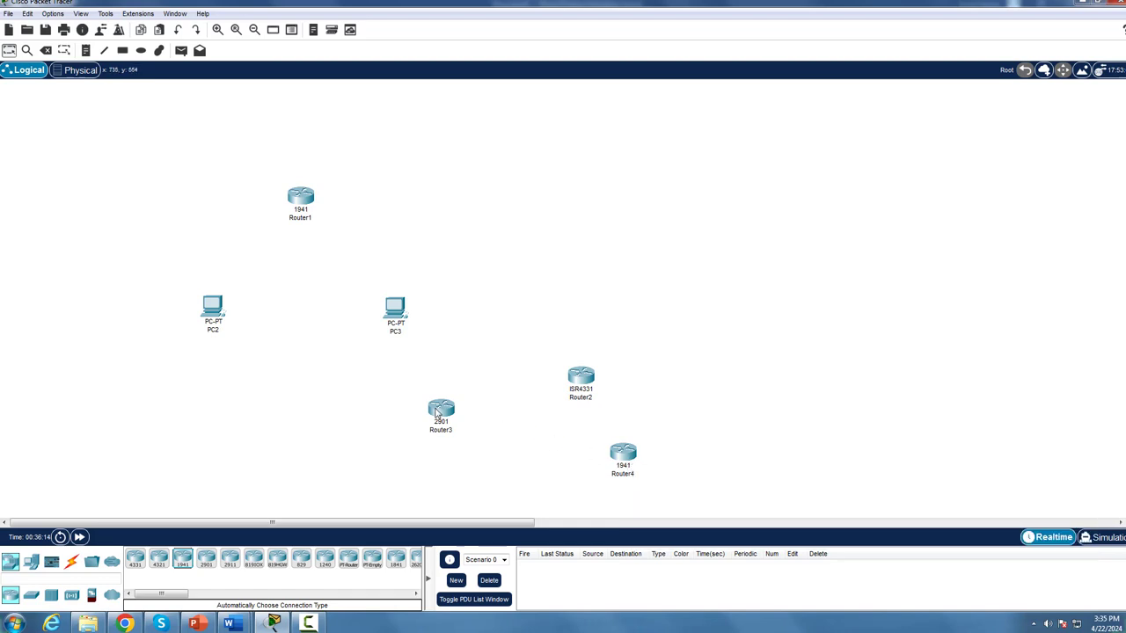
pyautogui.moveTo(436, 413)
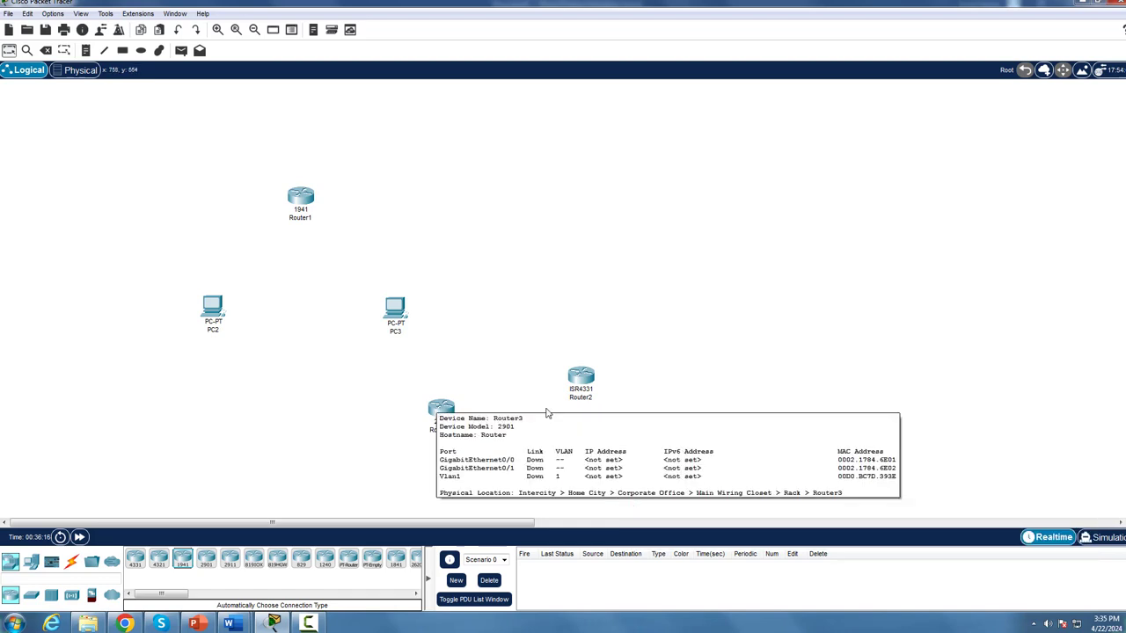
# Step: Delete the three extra routers, keeping the 1941 above the PCs
pyautogui.moveTo(862, 439); pyautogui.dragTo(458, 387)
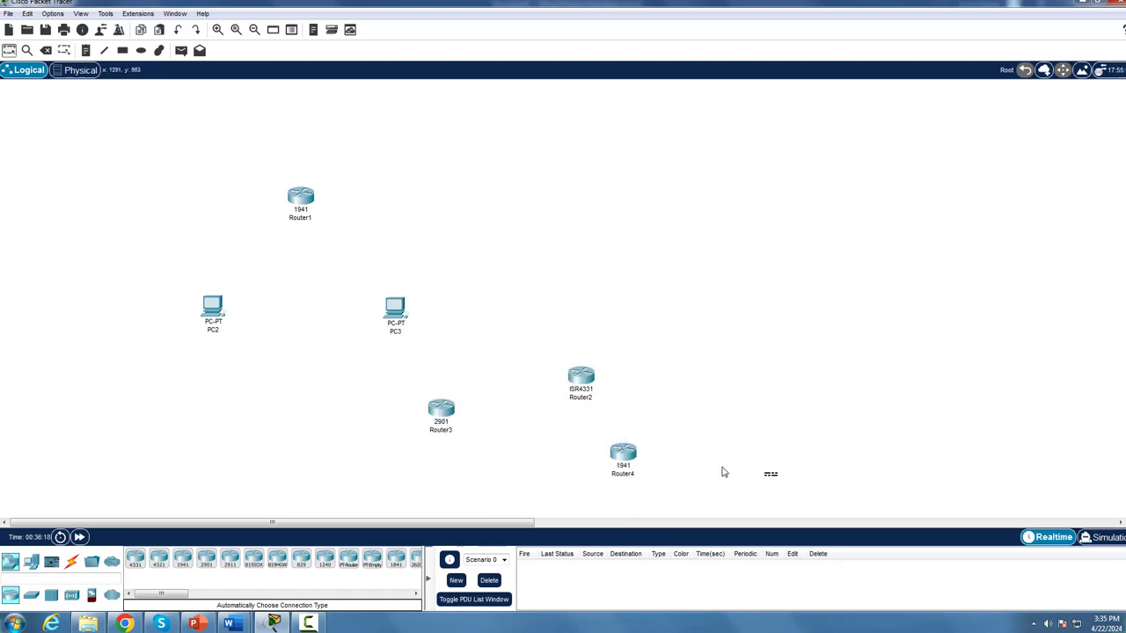
pyautogui.moveTo(778, 477); pyautogui.dragTo(376, 368)
pyautogui.press('Delete')
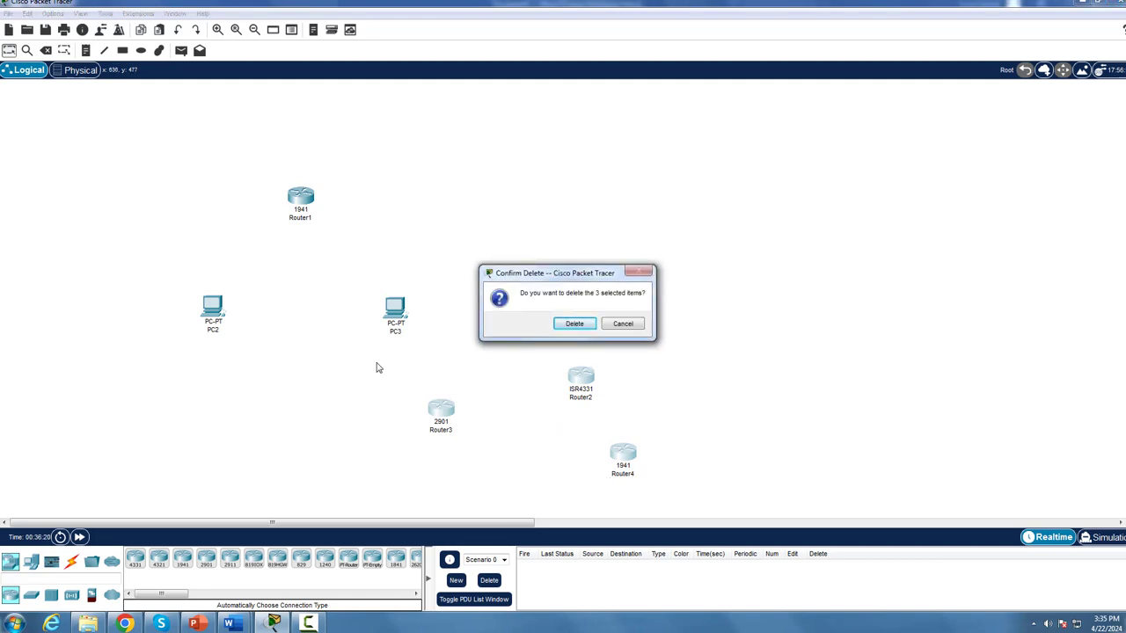
pyautogui.press('Return')
pyautogui.press('Escape')
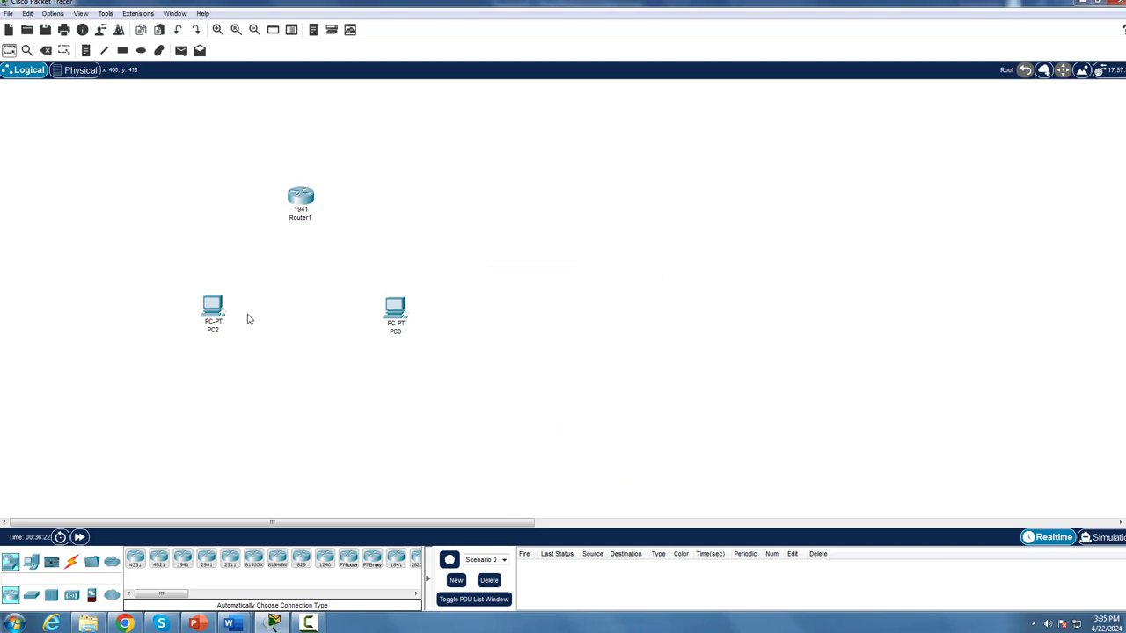
# Step: Connect PC2 and PC3 to Router1 using the automatically chosen connection type
pyautogui.click(71, 562)
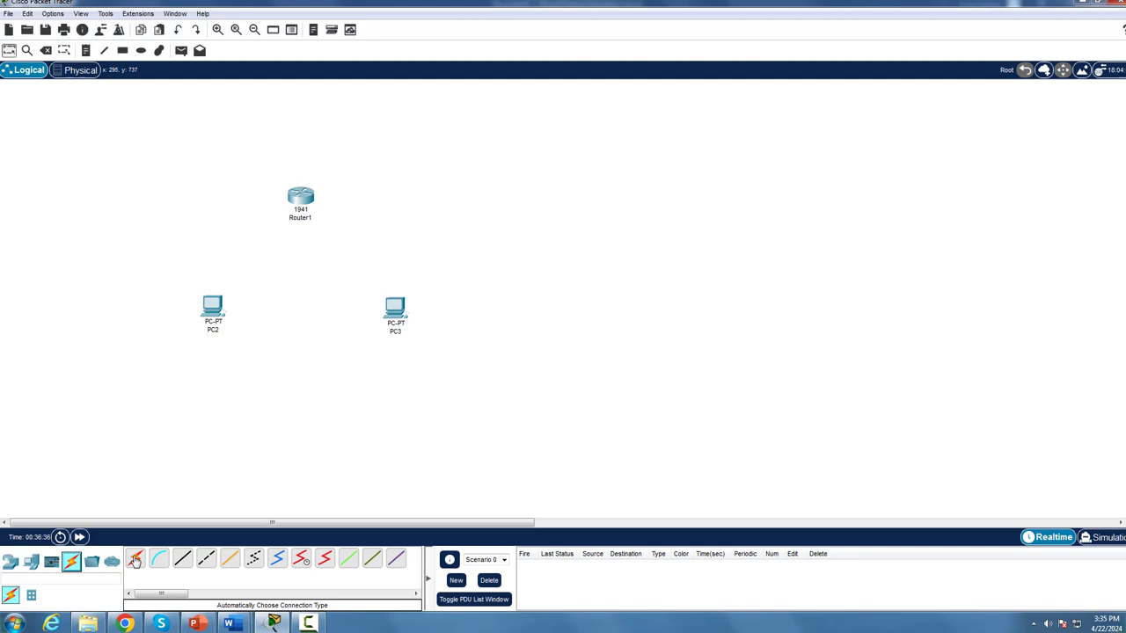
pyautogui.click(135, 561)
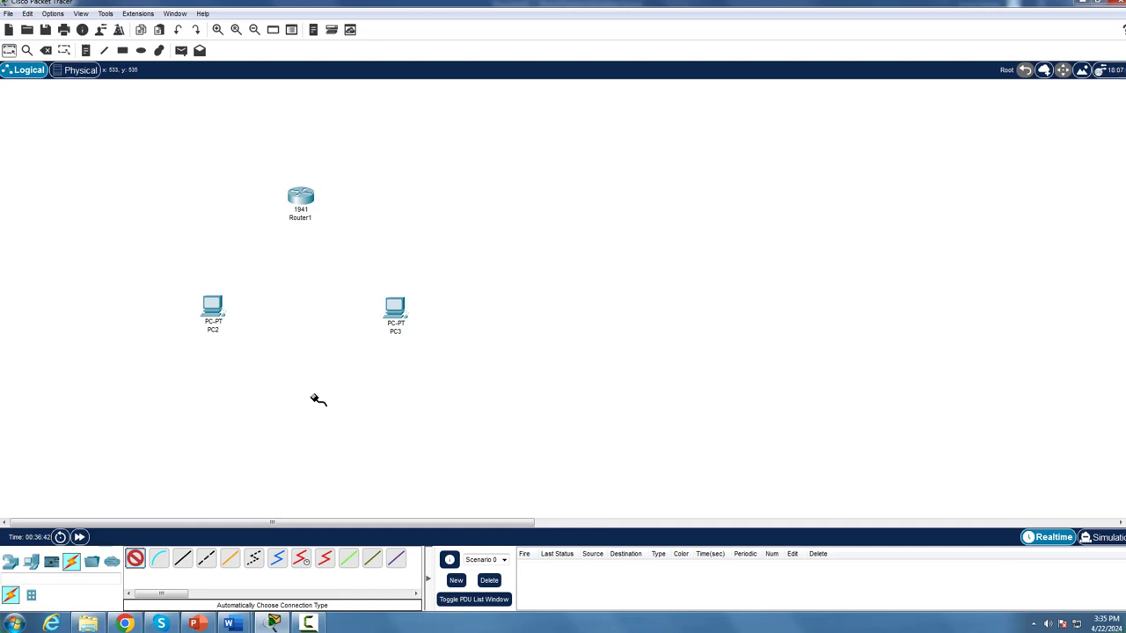
pyautogui.click(214, 308)
pyautogui.click(301, 200)
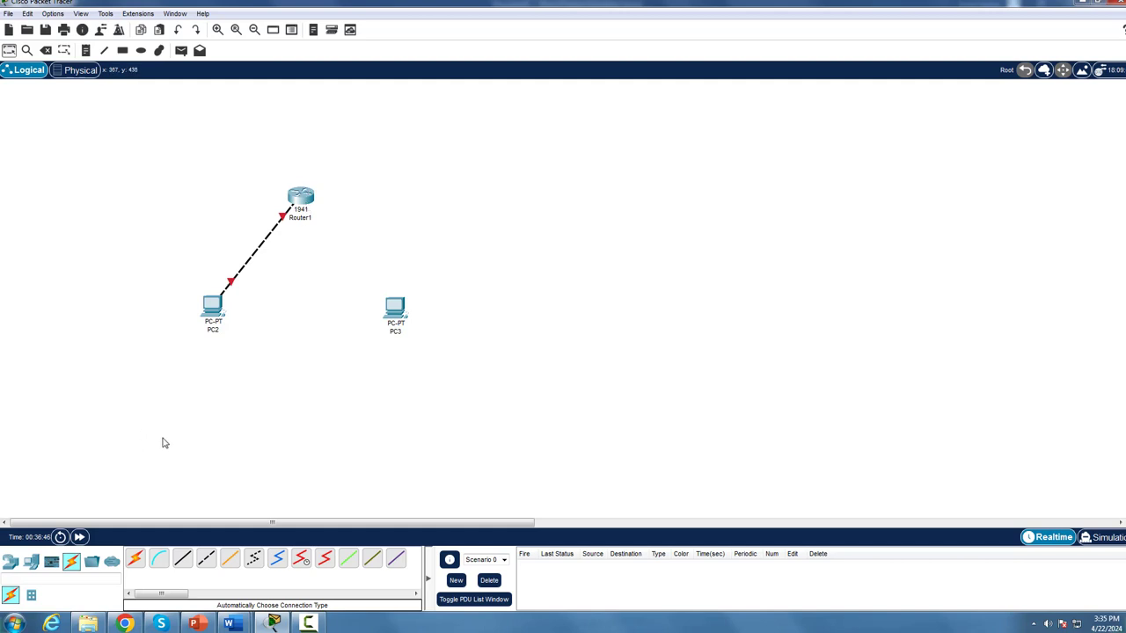
pyautogui.click(135, 559)
pyautogui.click(396, 309)
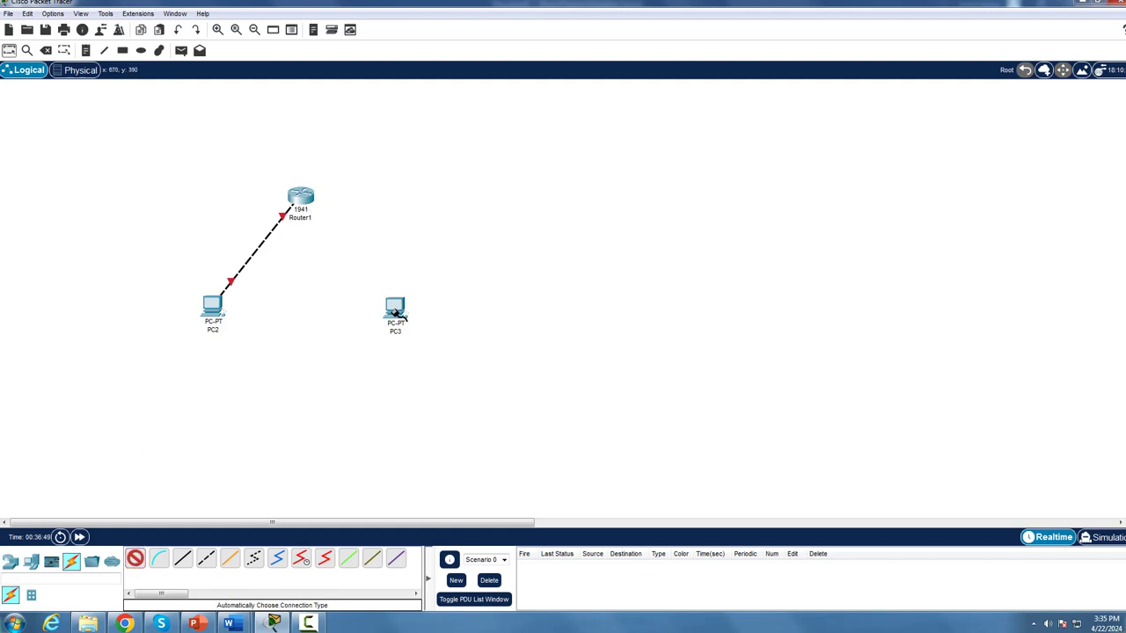
pyautogui.click(304, 197)
# Step: Move PC3 and PC2 slightly outward and down to spread the topology, and check the ports on the links
pyautogui.moveTo(387, 299); pyautogui.dragTo(422, 320)
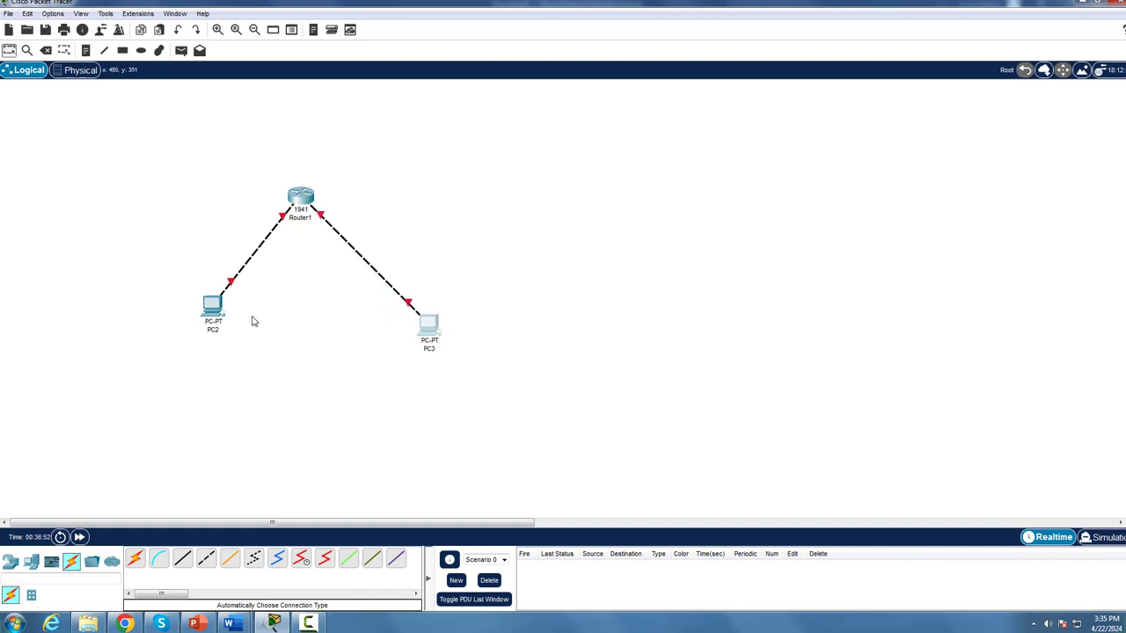
pyautogui.moveTo(205, 311); pyautogui.dragTo(185, 328)
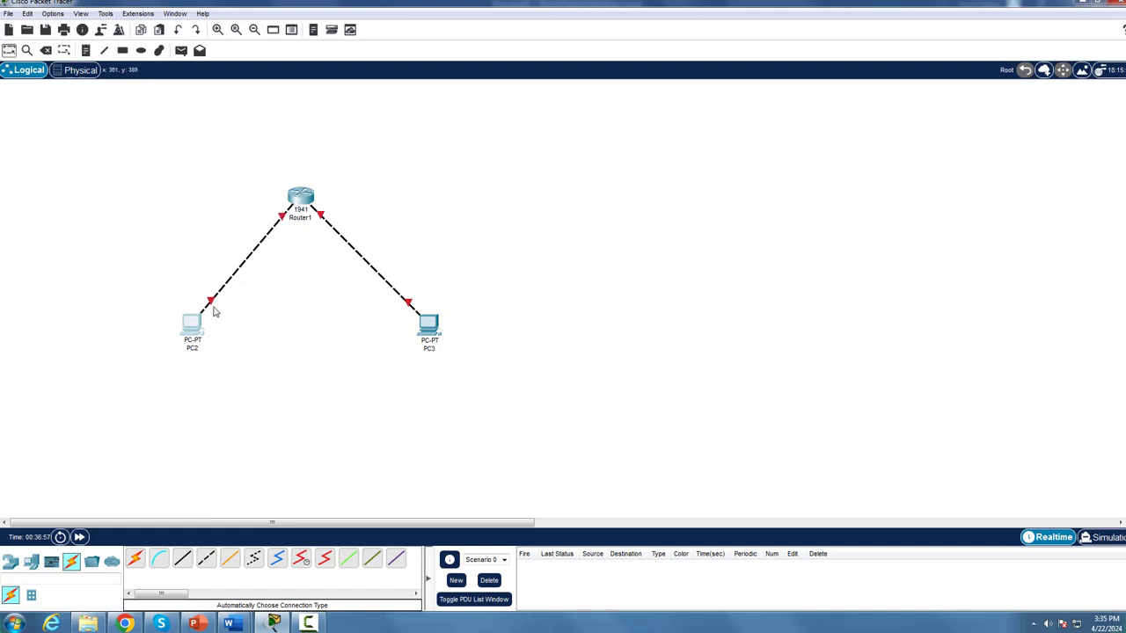
pyautogui.moveTo(212, 305)
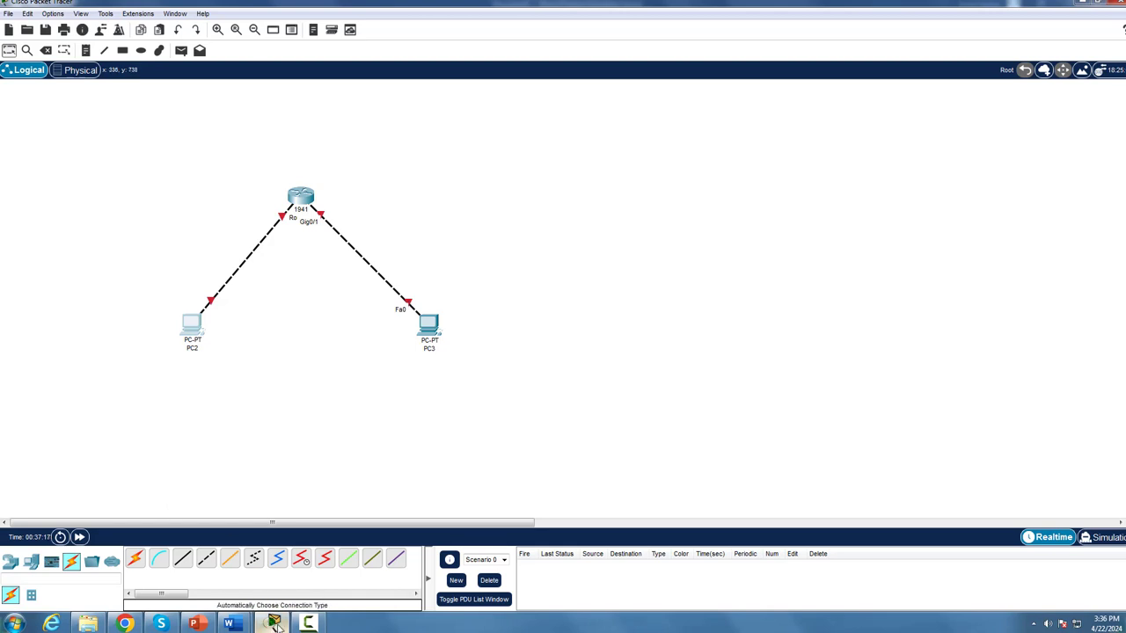
# Step: Check PC1's address in the Word reference and add the note "IP: 10.0.0.10" beneath PC2 in Packet Tracer
pyautogui.click(228, 623)
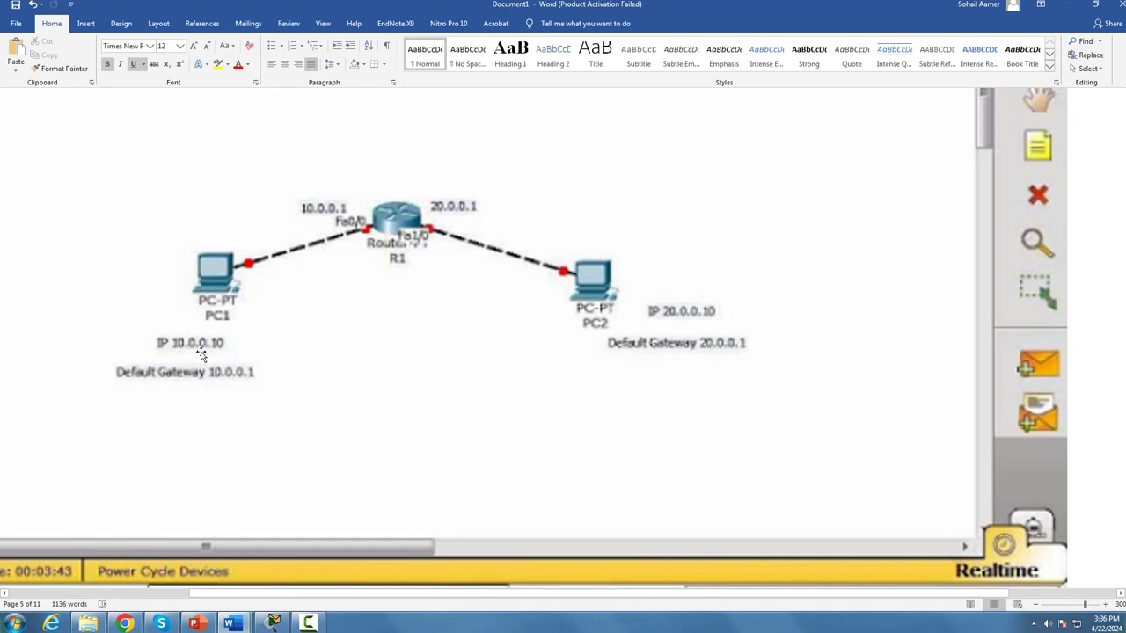
pyautogui.click(273, 623)
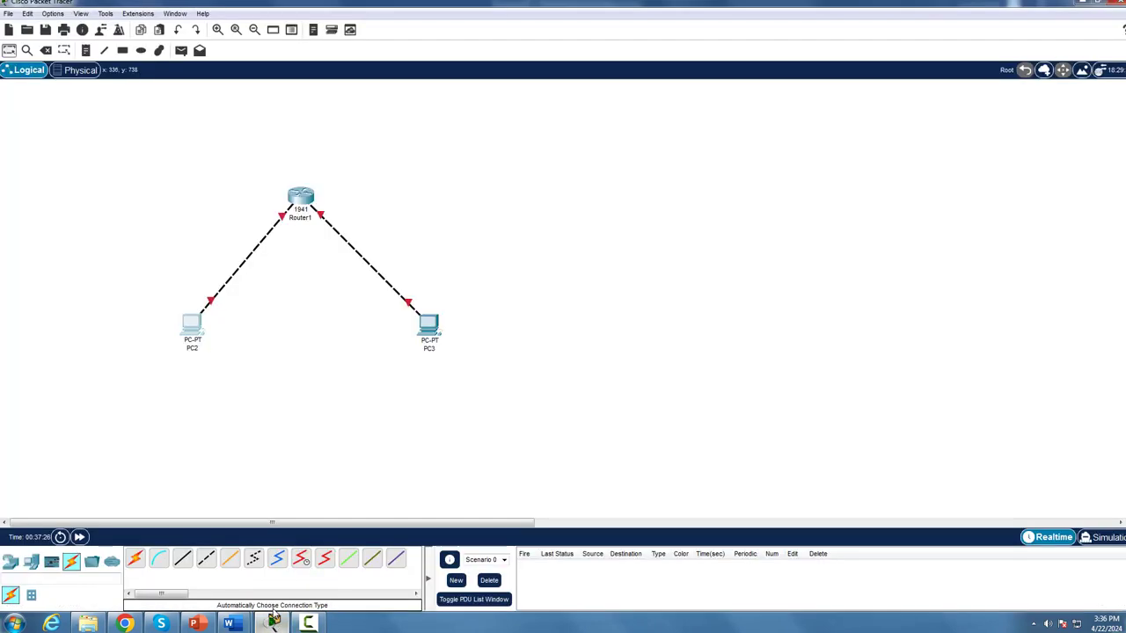
pyautogui.click(86, 51)
pyautogui.click(173, 361)
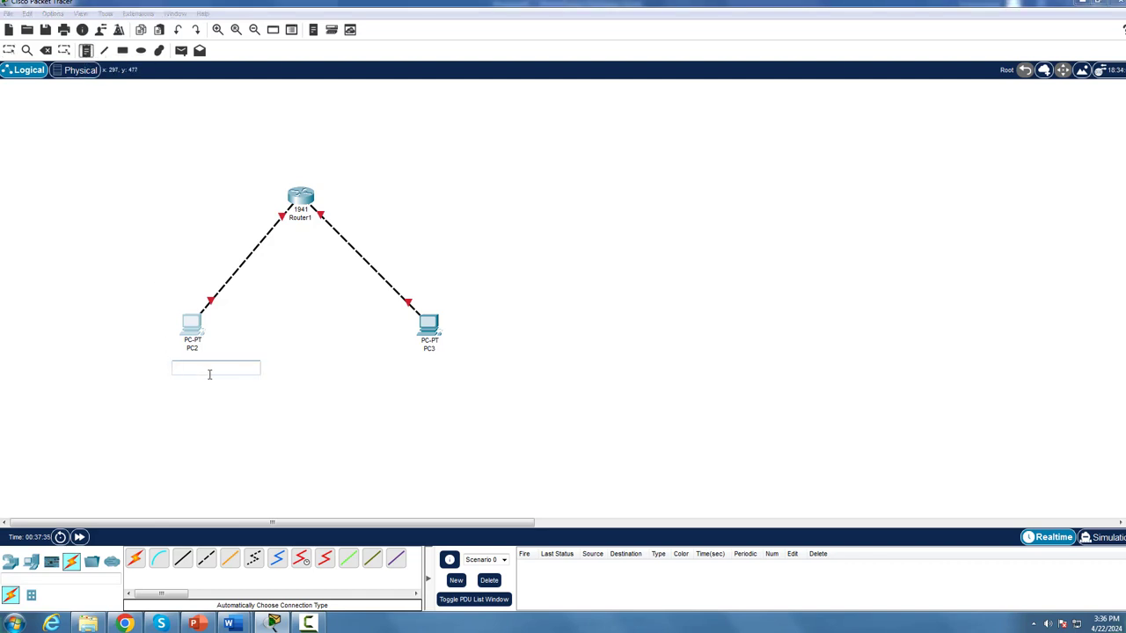
pyautogui.write('IP')
pyautogui.press('Return')
pyautogui.press('BackSpace')
pyautogui.write(': 10.0.0.10')
pyautogui.click(289, 395)
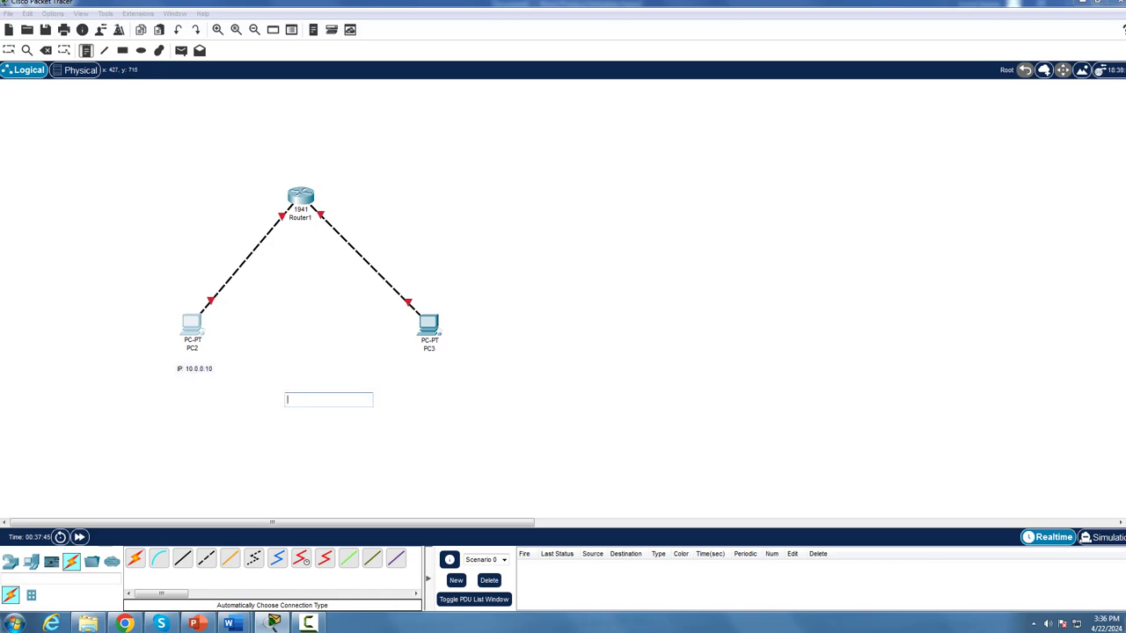
# Step: Add the note "Default gateway:10.0.0.1" below PC2's IP note in Packet Tracer, consulting the Word reference, and return to Word
pyautogui.click(273, 623)
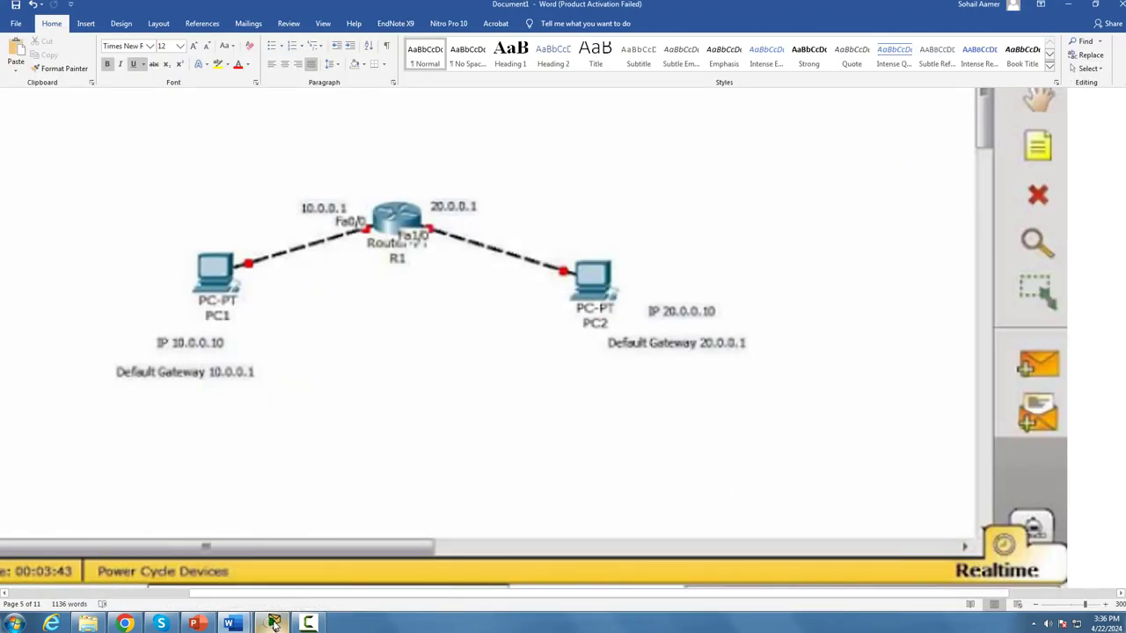
pyautogui.click(273, 623)
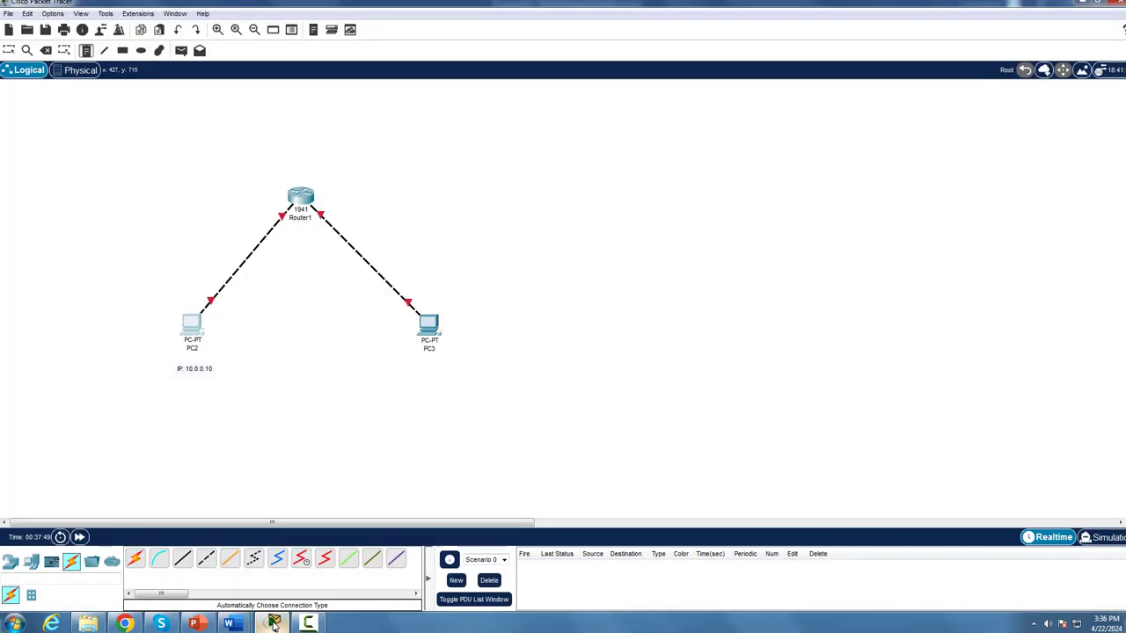
pyautogui.click(274, 623)
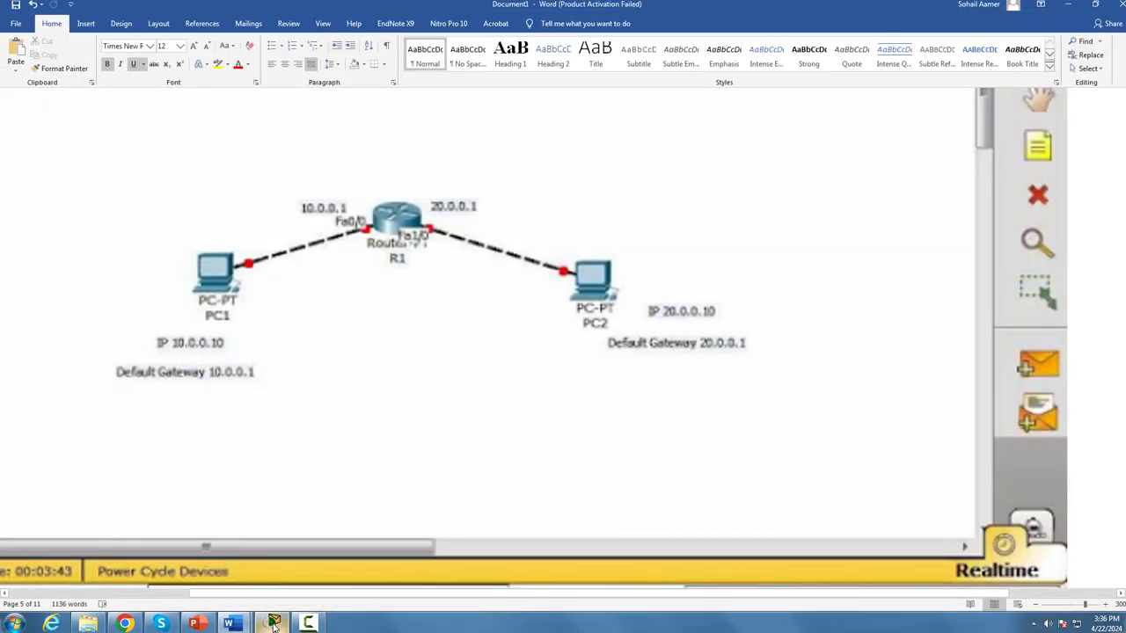
pyautogui.click(274, 623)
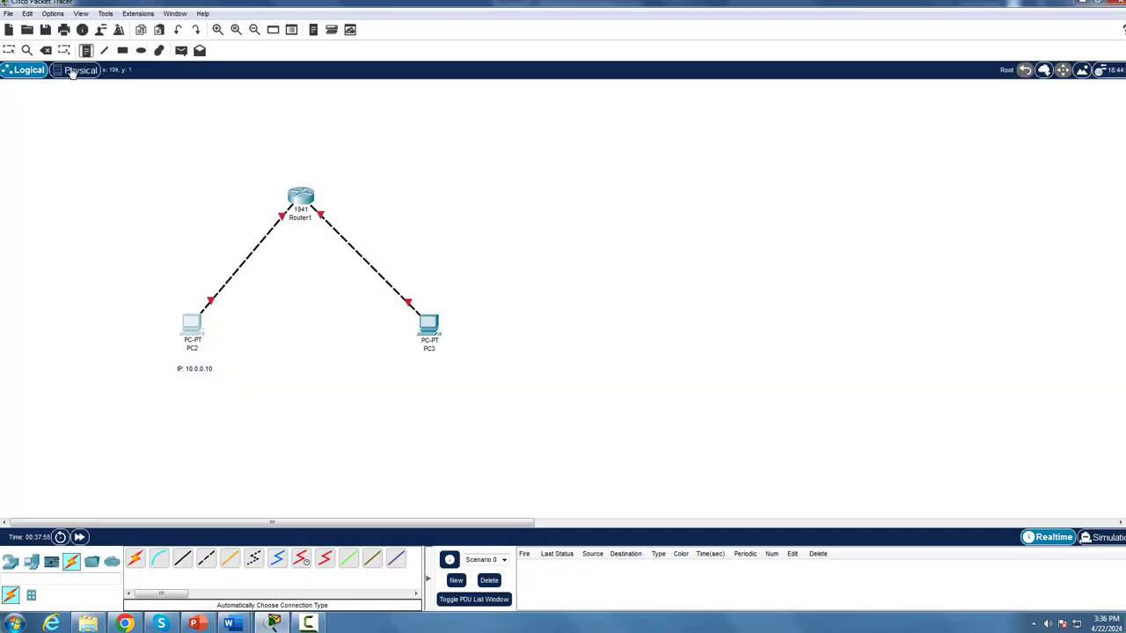
pyautogui.click(182, 384)
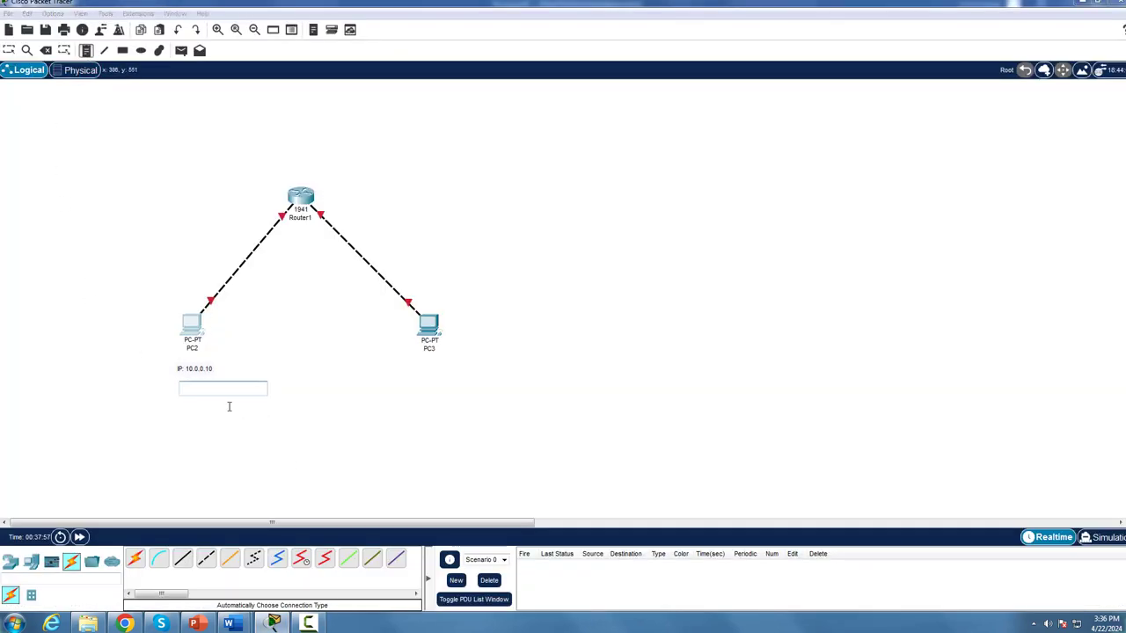
pyautogui.write('Default gateway:10.0.0.10.10.0.0.1')
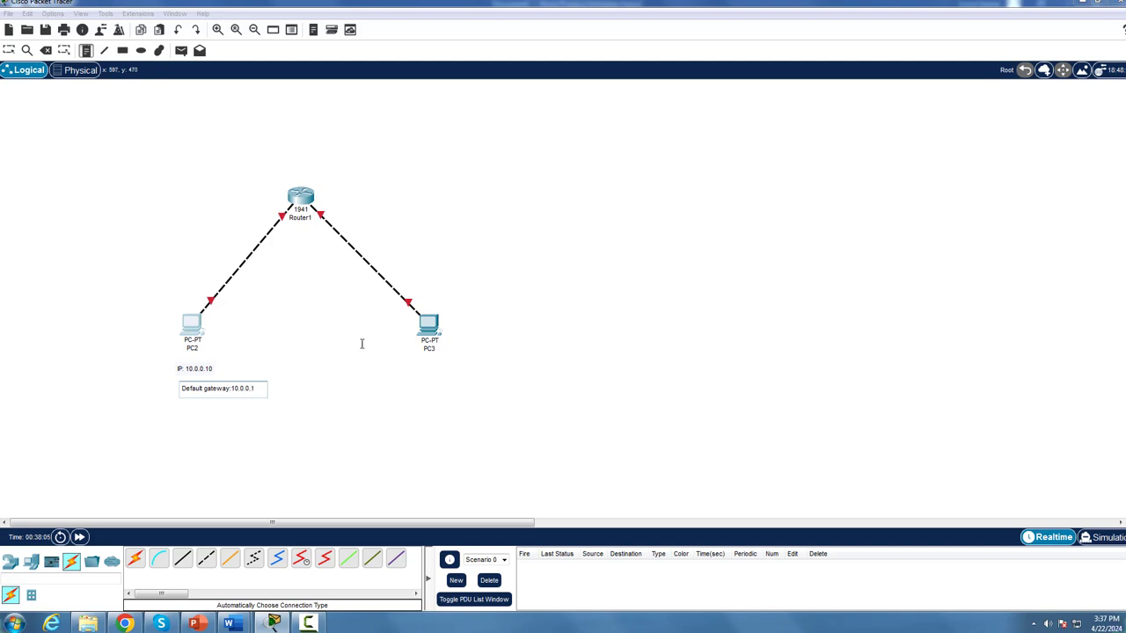
pyautogui.click(361, 344)
pyautogui.click(273, 622)
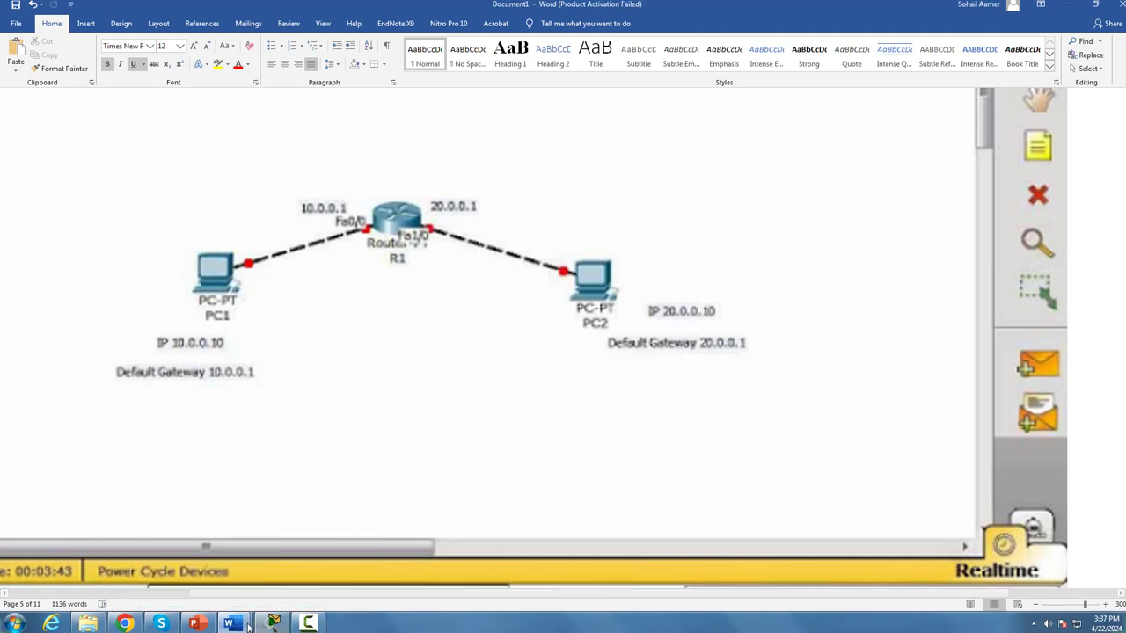
# Step: Switch to Packet Tracer and add a two-line note beneath PC3 reading "IP:20.0.010" and giving the default gateway as 20.0.0.1
pyautogui.click(264, 624)
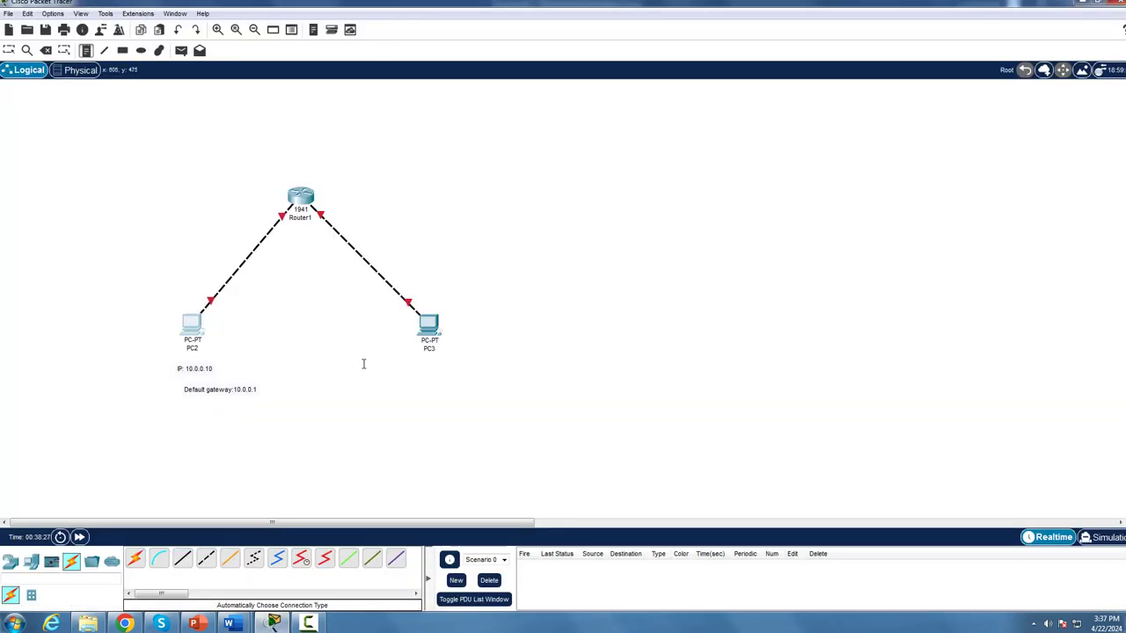
pyautogui.click(482, 374)
pyautogui.write('IP')
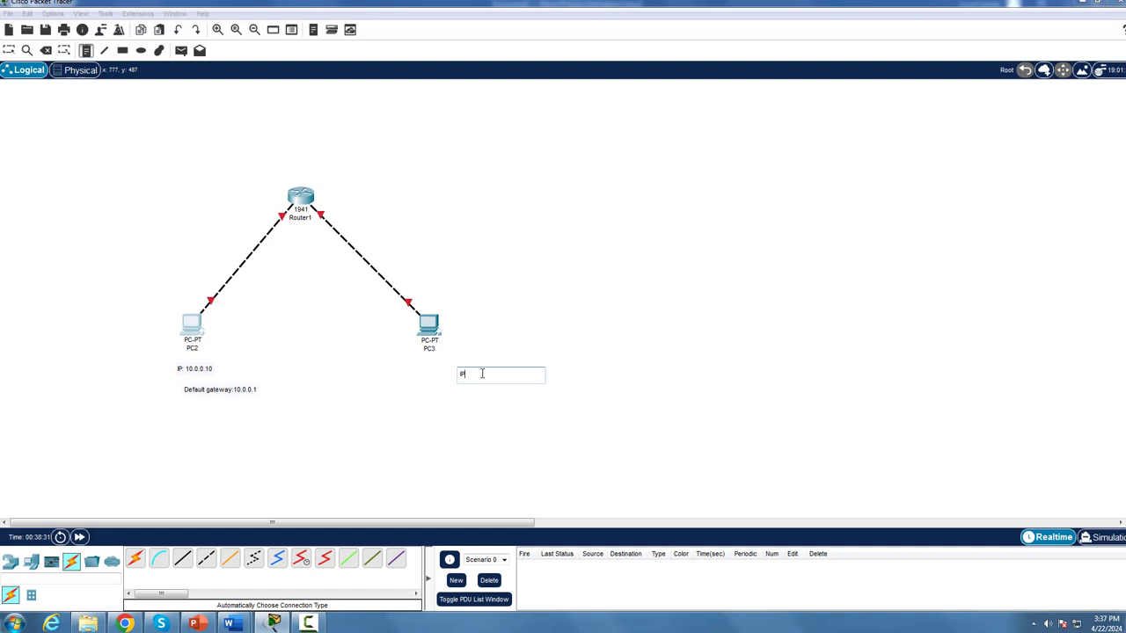
pyautogui.write(':20.0.010')
pyautogui.press('Return')
pyautogui.write('defau')
pyautogui.write('t')
pyautogui.write(' gateway:')
pyautogui.click(570, 431)
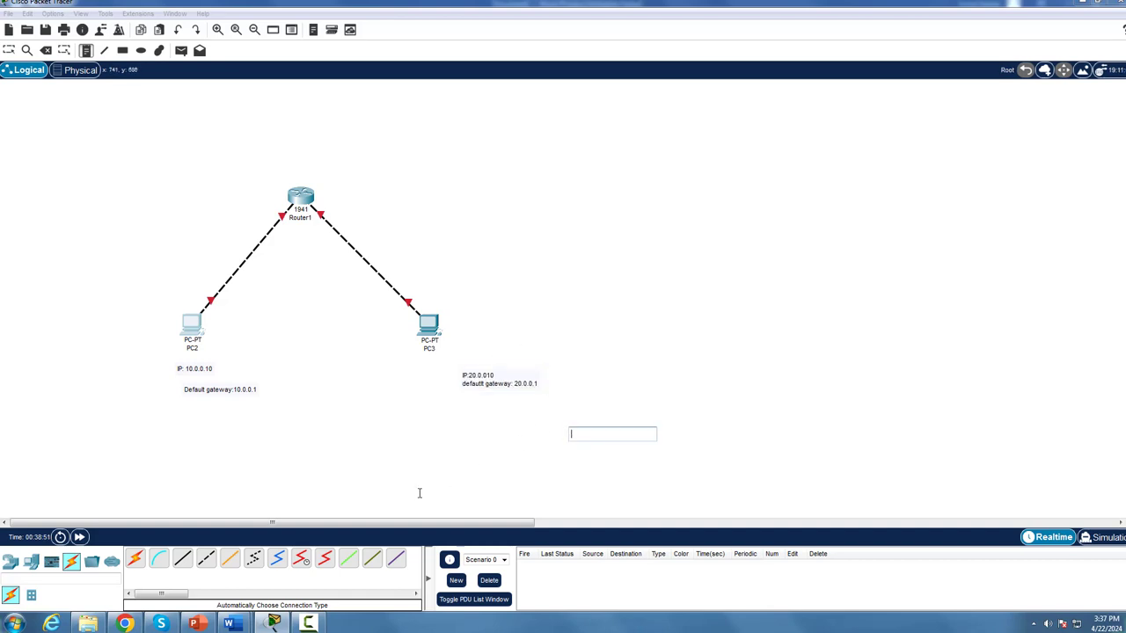
pyautogui.click(489, 375)
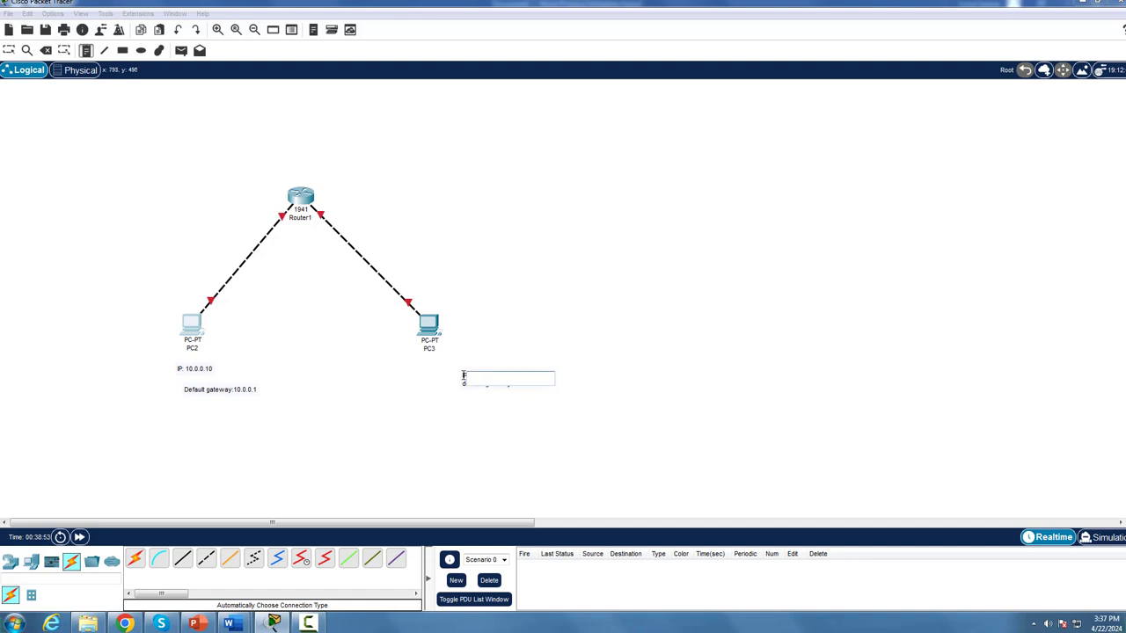
pyautogui.click(472, 407)
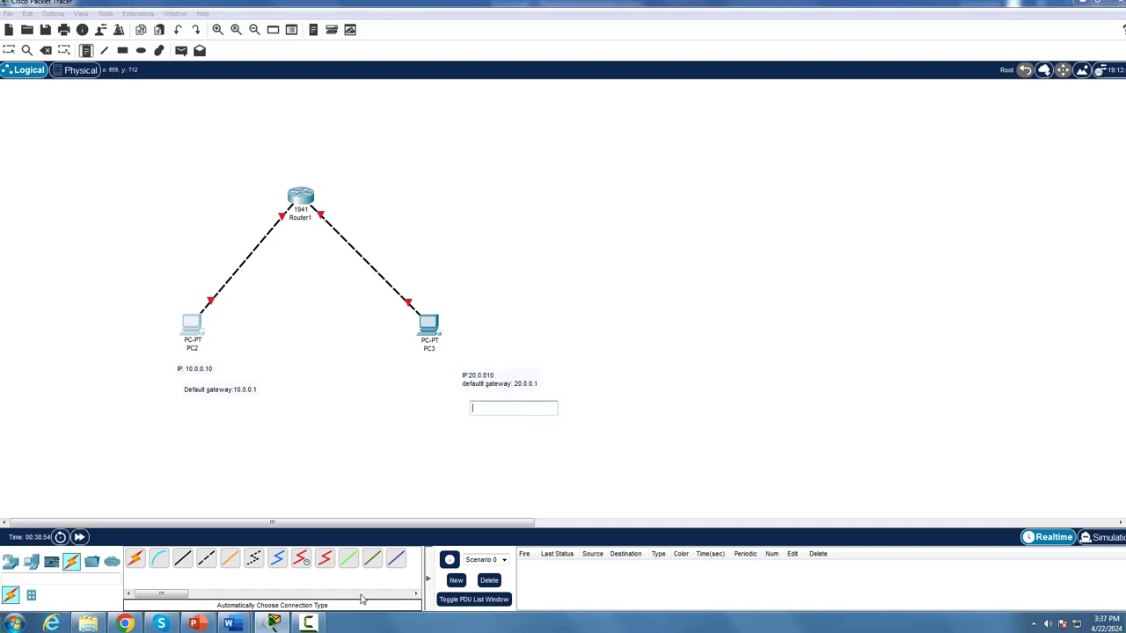
# Step: Check the router addresses in the Word reference and add the note "10.0.0.1" beside Router1 at its PC2 link in Packet Tracer
pyautogui.click(275, 623)
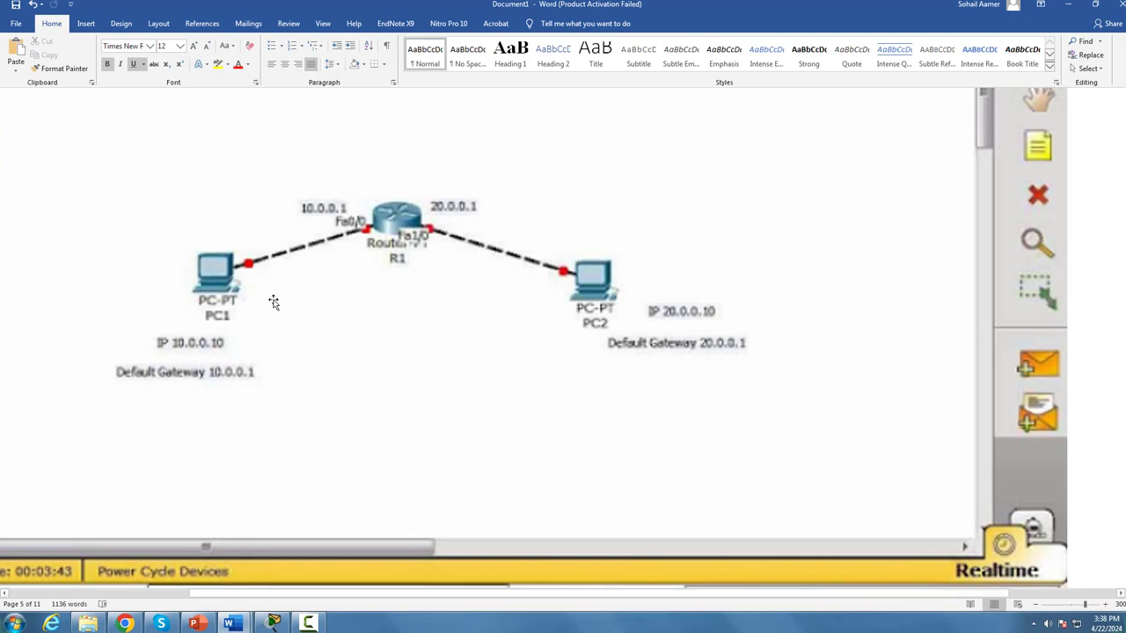
pyautogui.click(275, 622)
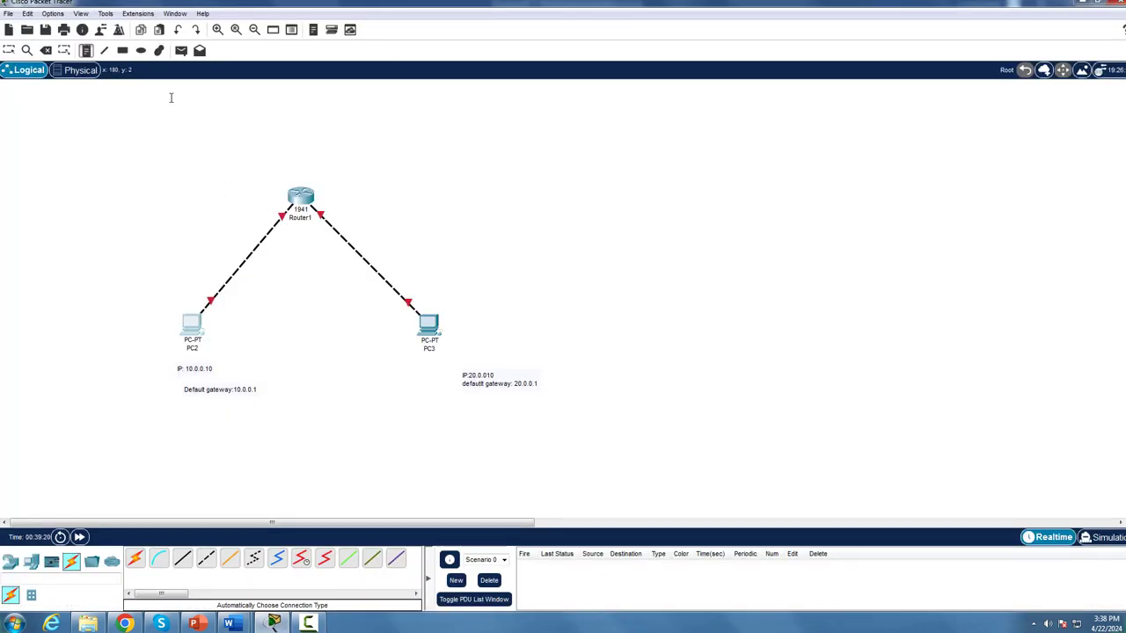
pyautogui.click(254, 203)
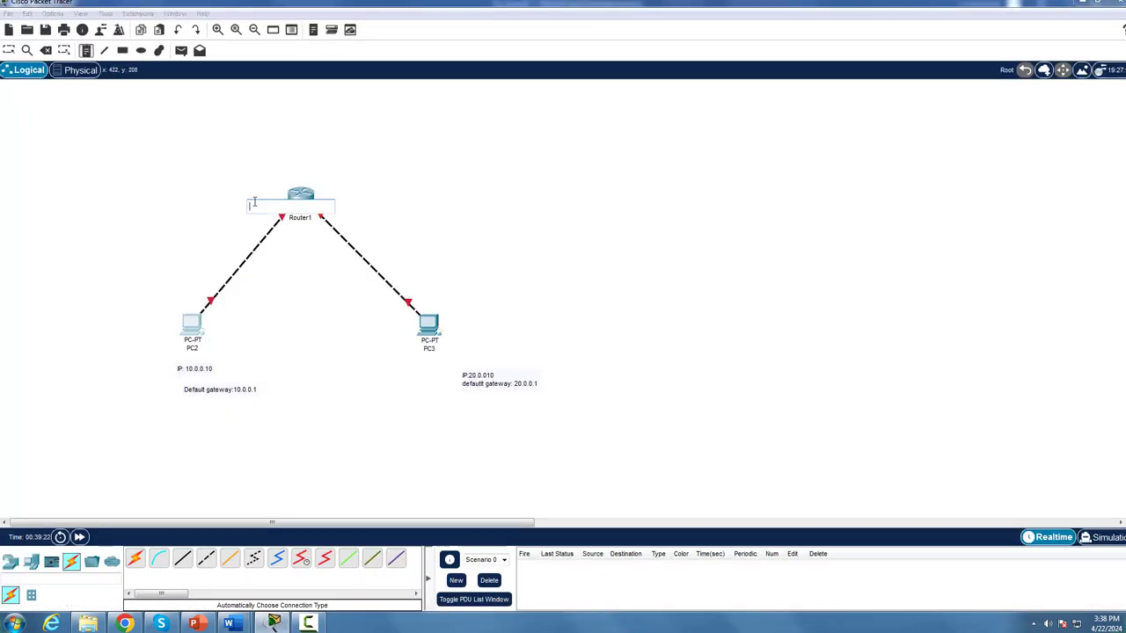
pyautogui.write('10.0.0.1')
pyautogui.click(299, 291)
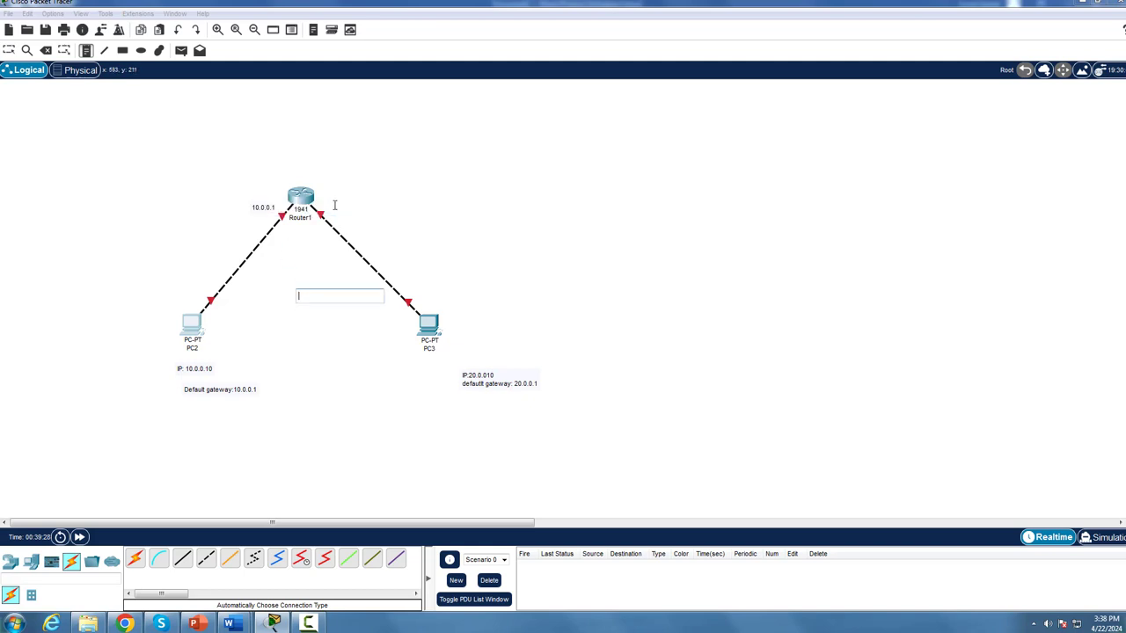
# Step: Add the note "20.0.0.1" beside Router1 at its PC3 link and finish placing notes
pyautogui.click(329, 146)
pyautogui.click(341, 208)
pyautogui.write('20.0.0.1')
pyautogui.click(533, 234)
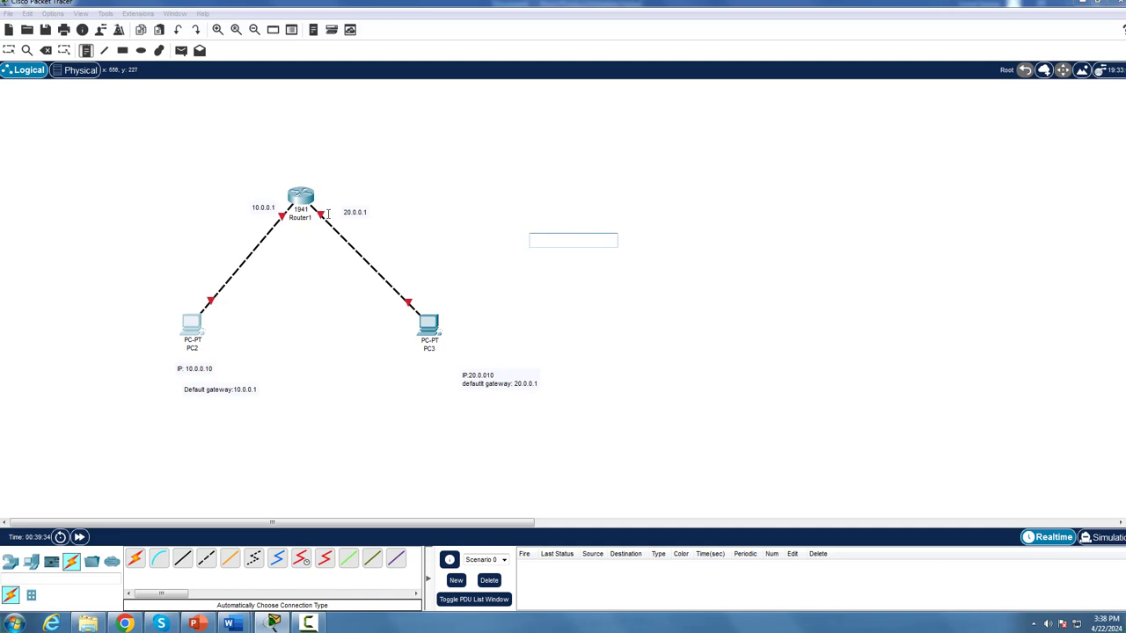
pyautogui.click(704, 437)
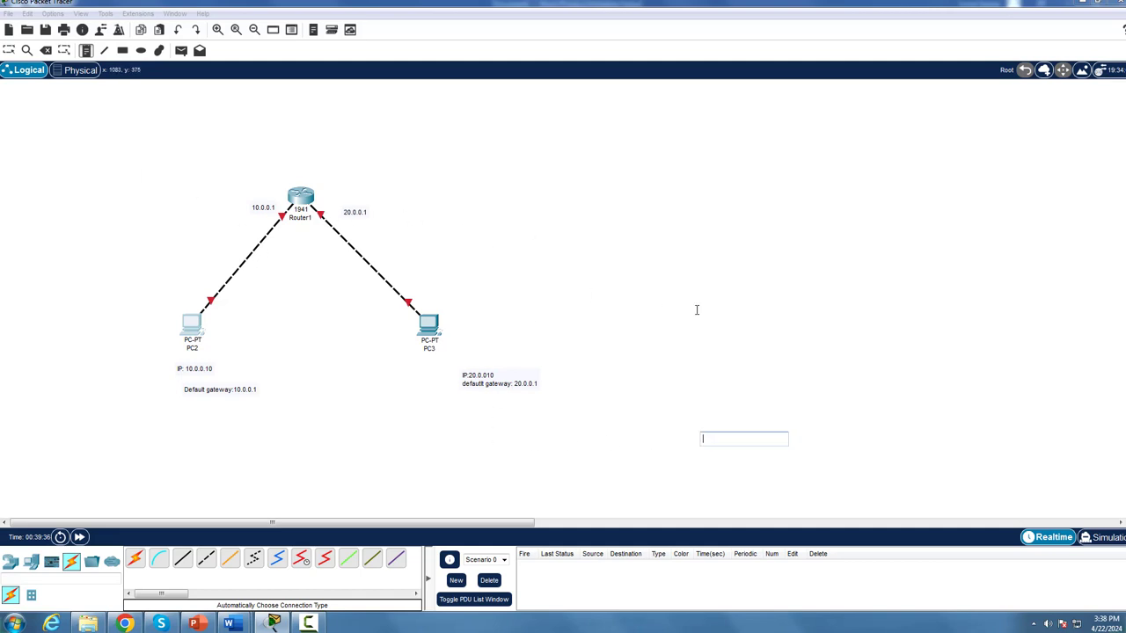
pyautogui.press('Escape')
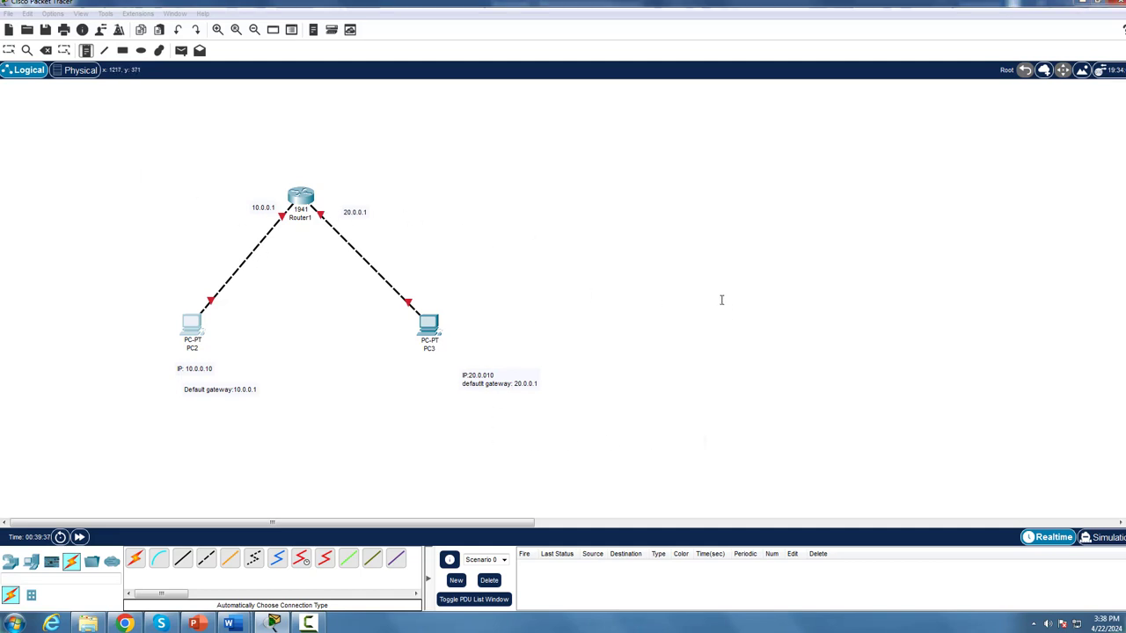
# Step: Correct the IP address in PC3's note to 20.0.0.10
pyautogui.click(217, 30)
pyautogui.click(217, 30)
pyautogui.scroll(-3, 683, 375)
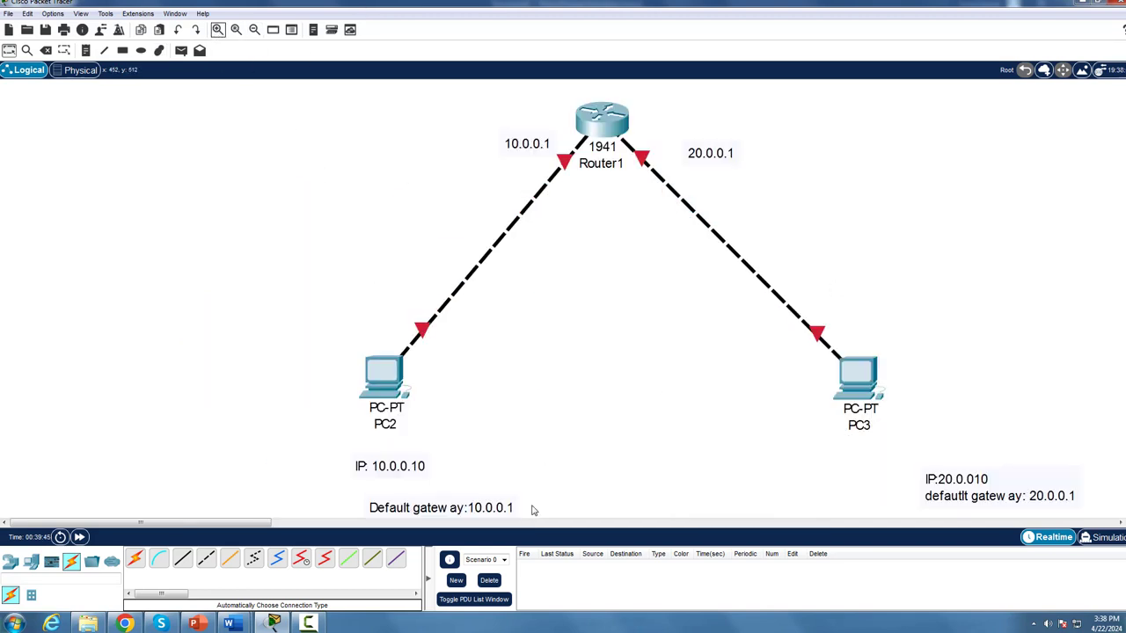
pyautogui.moveTo(268, 522); pyautogui.dragTo(332, 523)
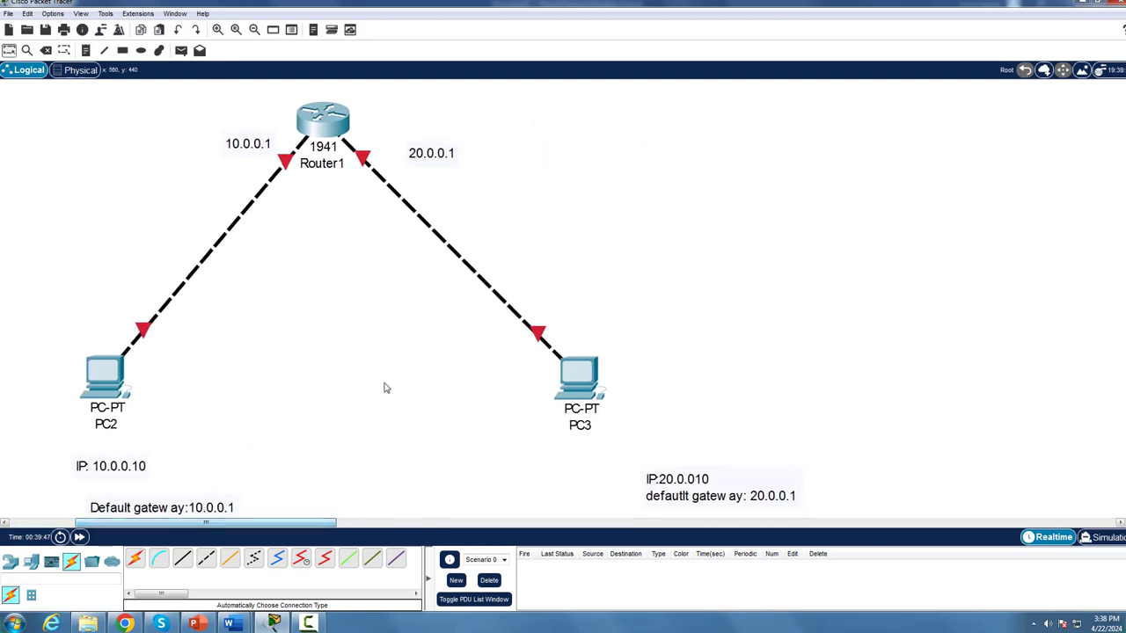
pyautogui.click(254, 30)
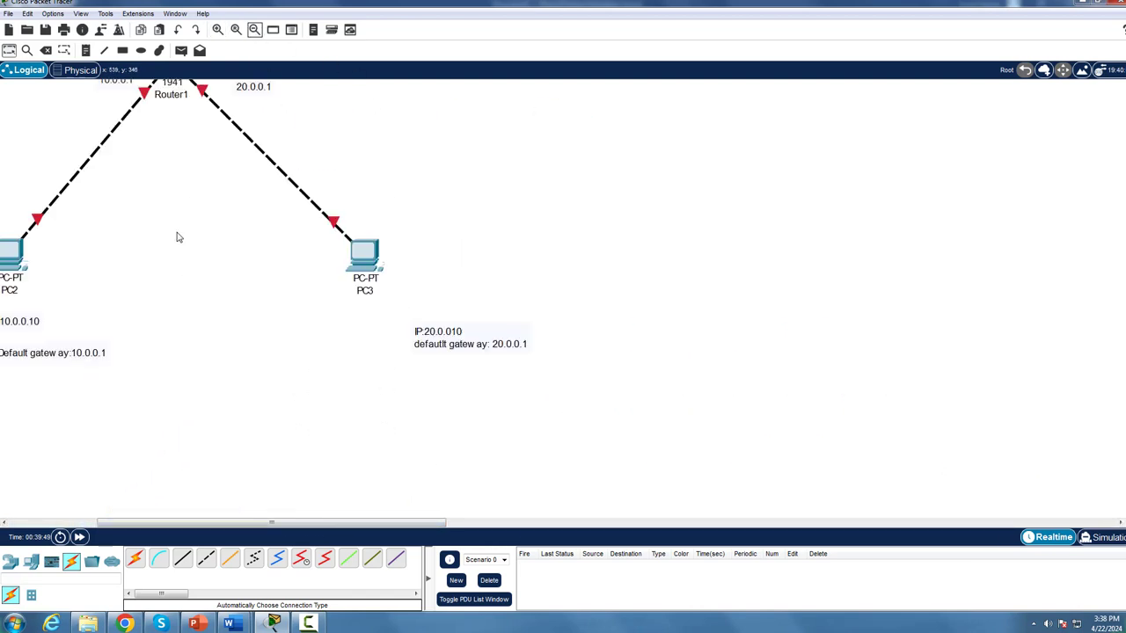
pyautogui.moveTo(333, 526); pyautogui.dragTo(245, 526)
pyautogui.scroll(2, 980, 372)
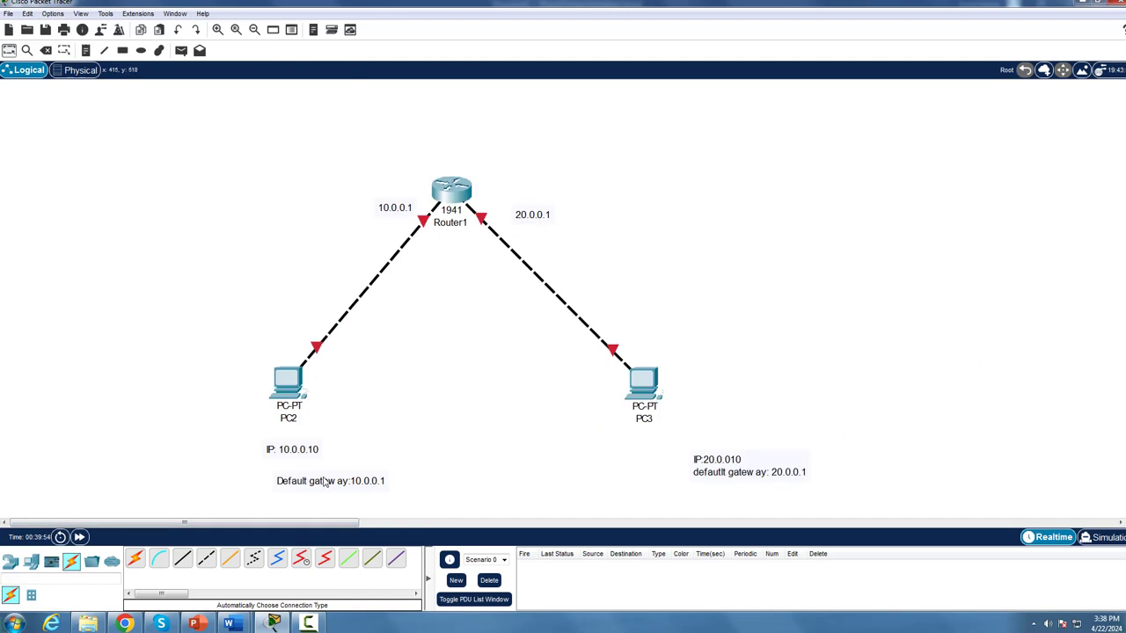
pyautogui.doubleClick(728, 470)
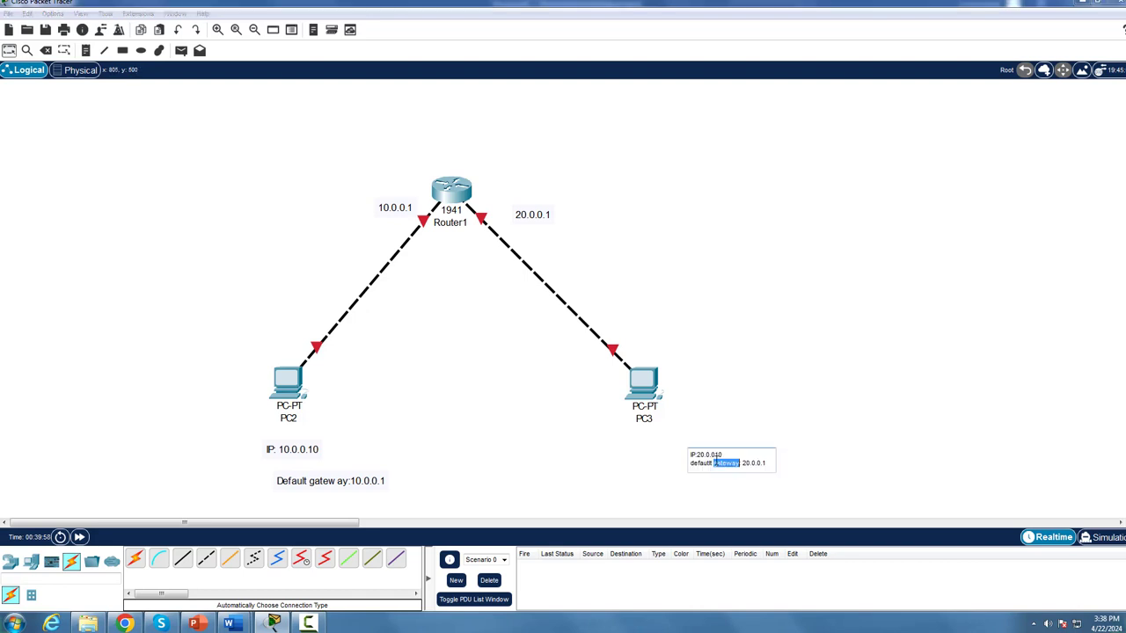
pyautogui.click(738, 464)
pyautogui.click(825, 415)
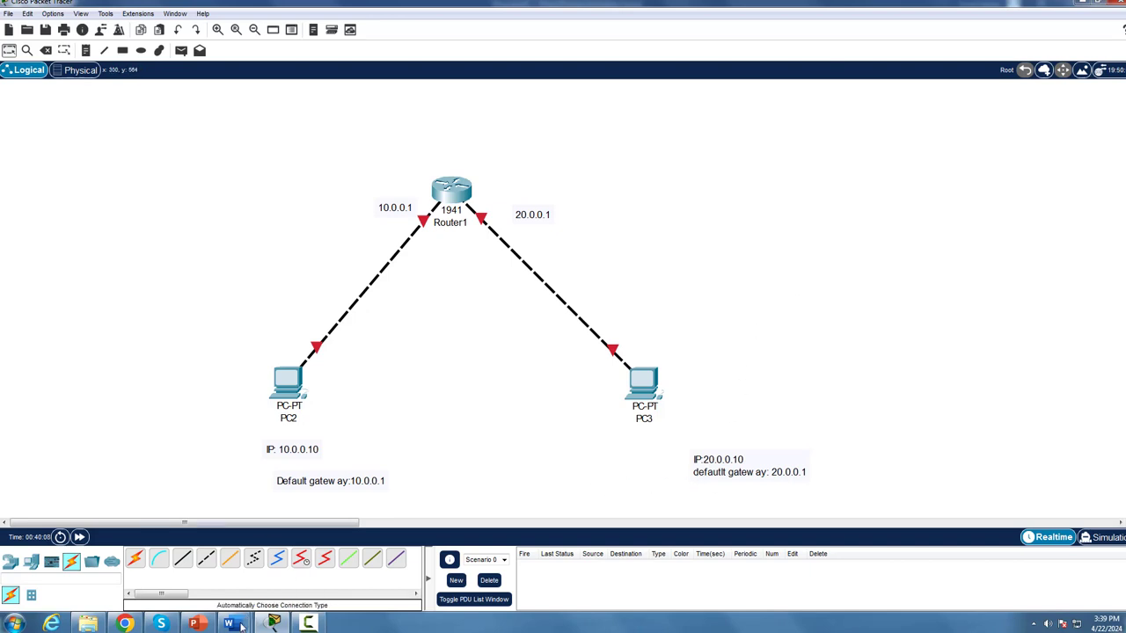
# Step: Switch to Word and highlight the Step 2 instruction in yellow, checking the gateway it assigns to PC1
pyautogui.moveTo(228, 624)
pyautogui.click(195, 581)
pyautogui.scroll(-5, 518, 447)
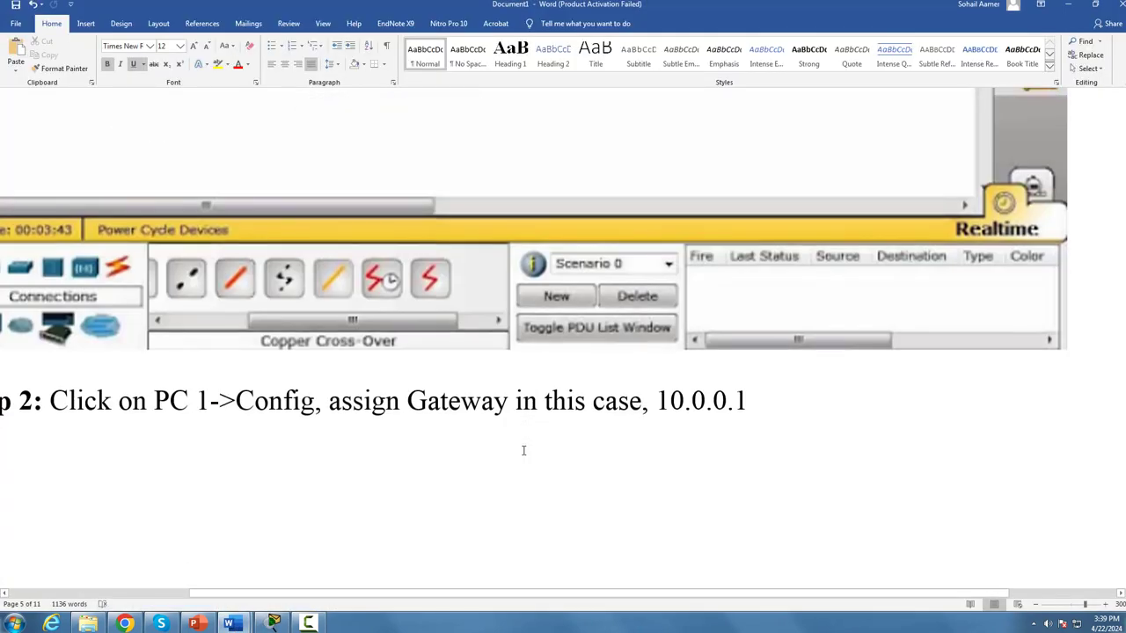
pyautogui.keyDown('ctrl'); pyautogui.scroll(-6, 430, 457); pyautogui.keyUp('ctrl')
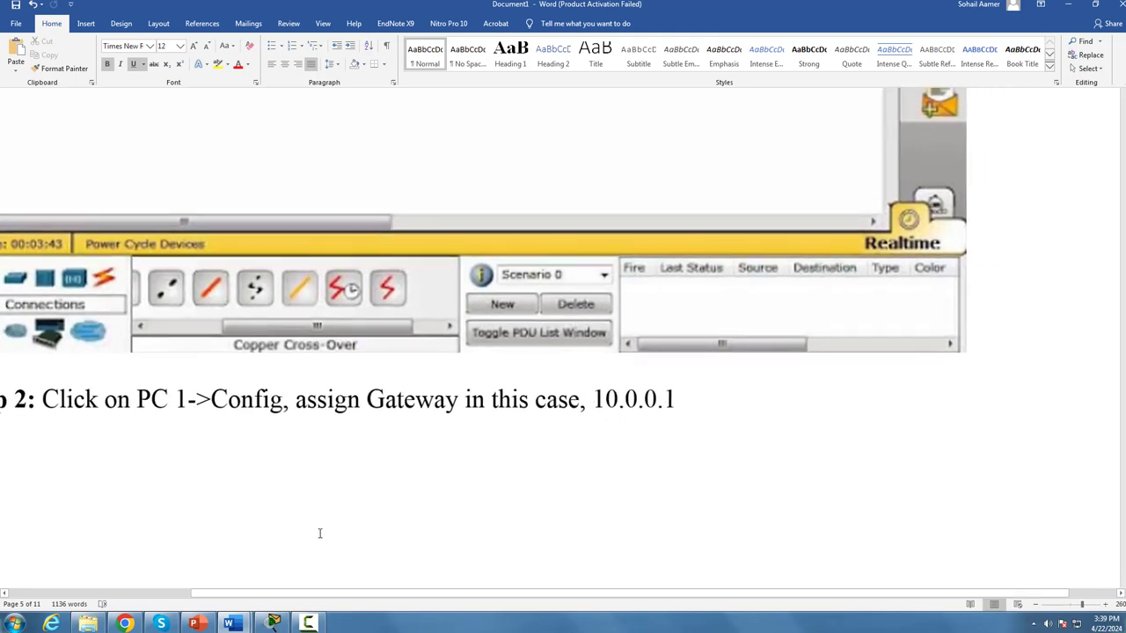
pyautogui.moveTo(151, 401); pyautogui.dragTo(773, 409)
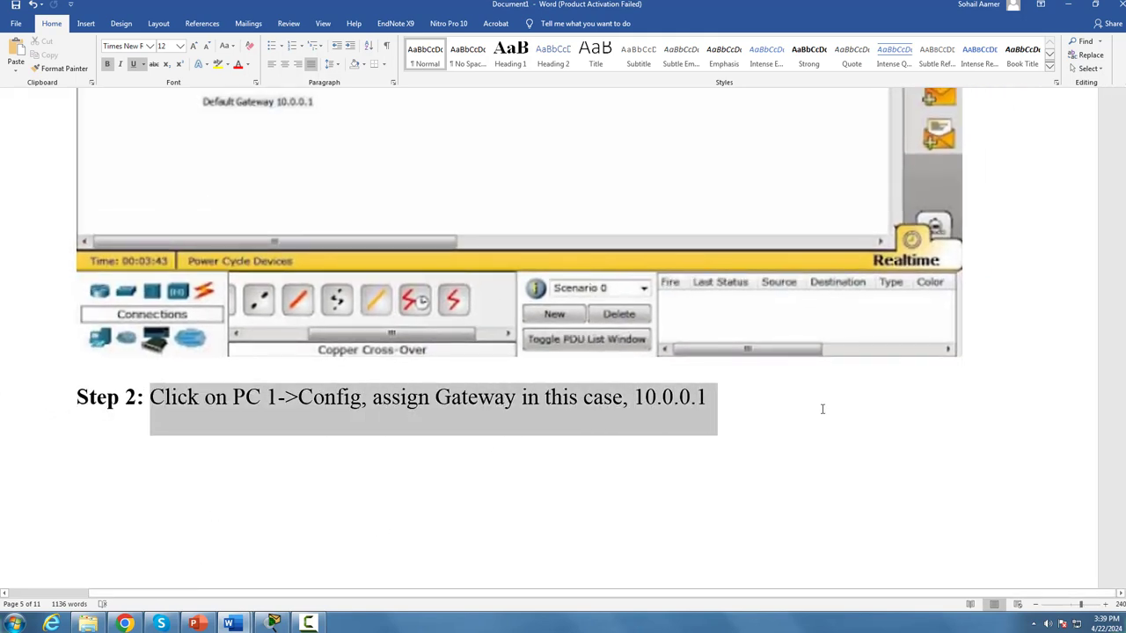
pyautogui.click(218, 63)
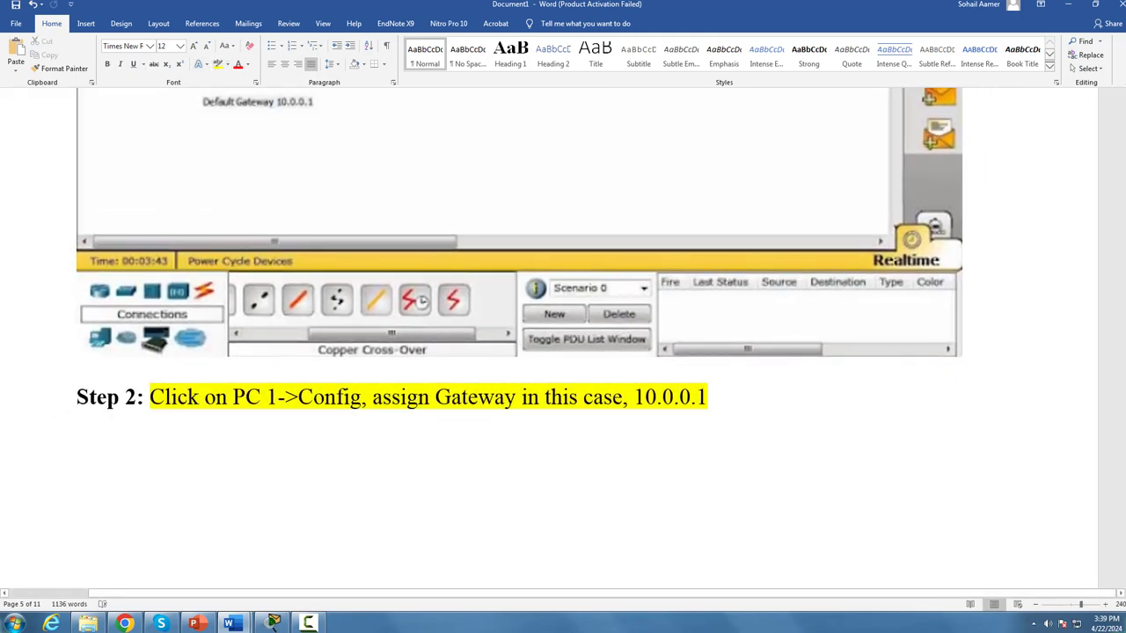
pyautogui.moveTo(313, 409); pyautogui.dragTo(522, 405)
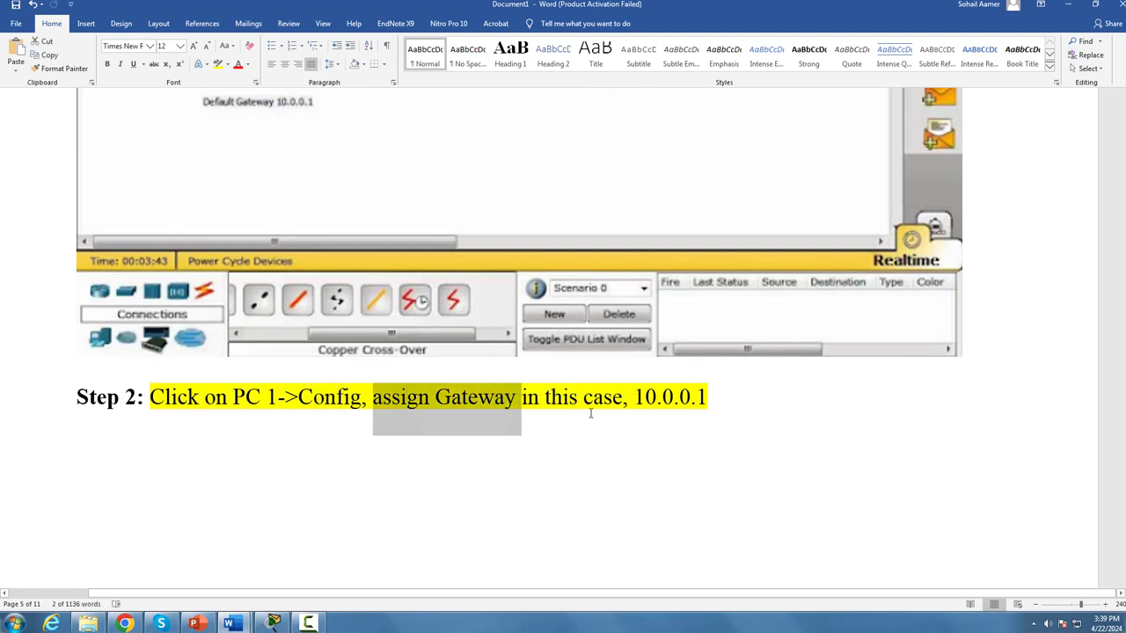
pyautogui.click(527, 397)
pyautogui.moveTo(706, 397); pyautogui.dragTo(639, 396)
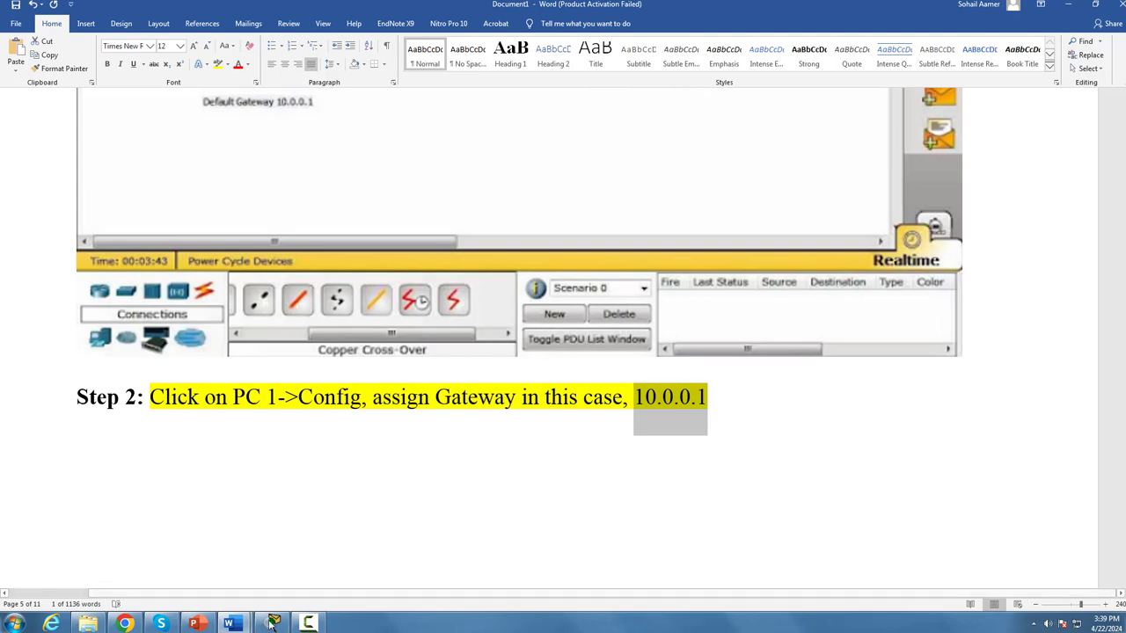
# Step: Switch to Packet Tracer, set PC2's IPv4 default gateway to 10.0.0.1, and check it in the device summary
pyautogui.click(273, 622)
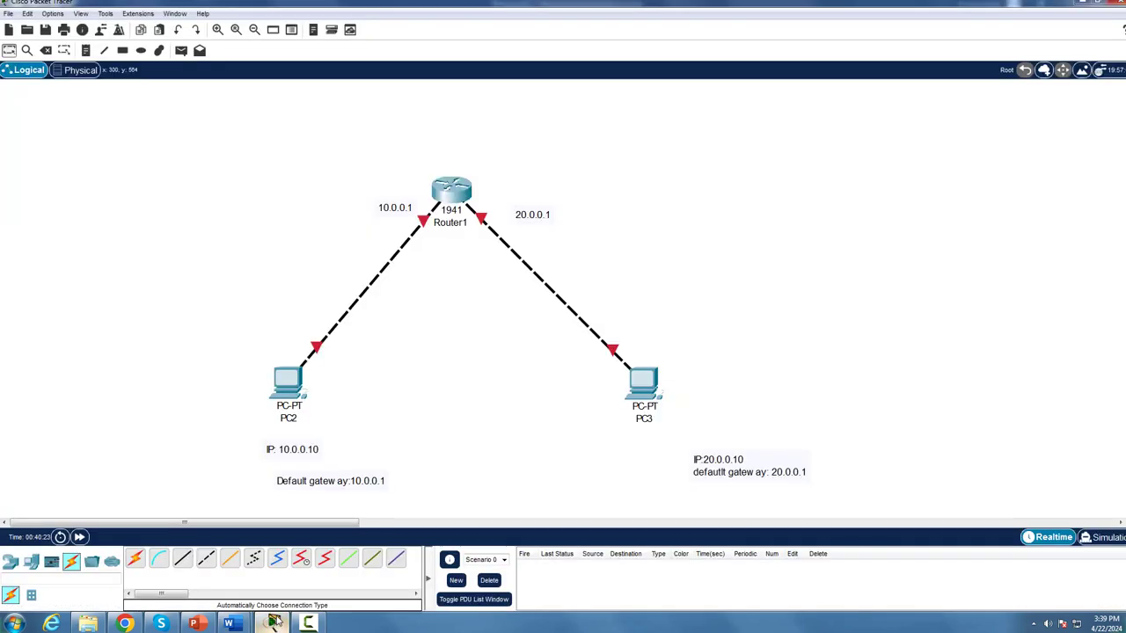
pyautogui.click(285, 380)
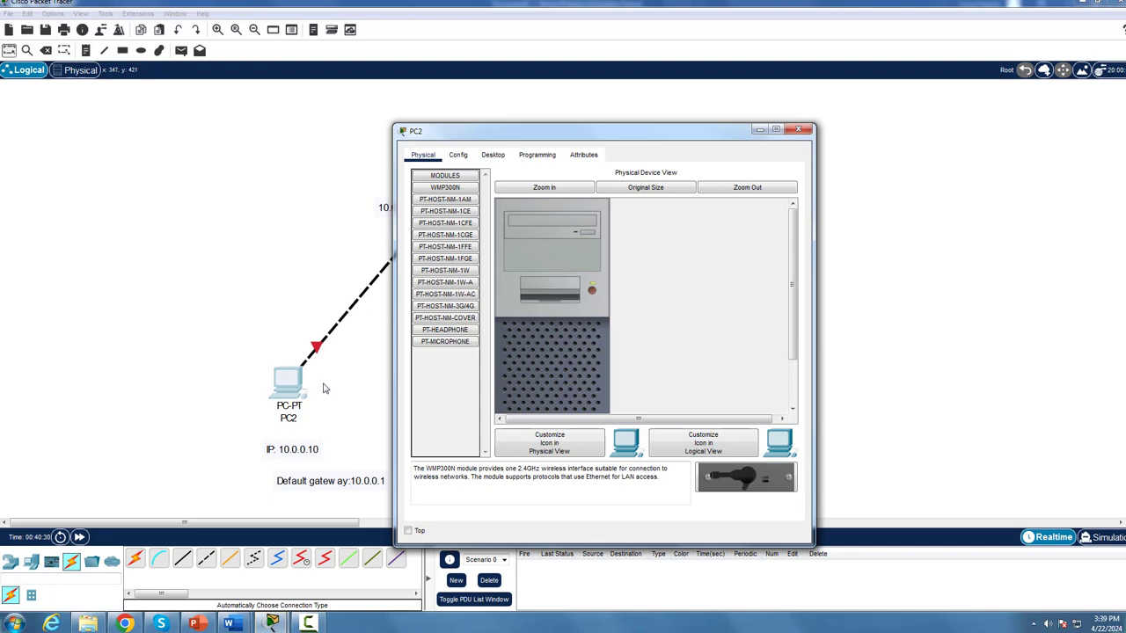
pyautogui.click(457, 155)
pyautogui.click(583, 286)
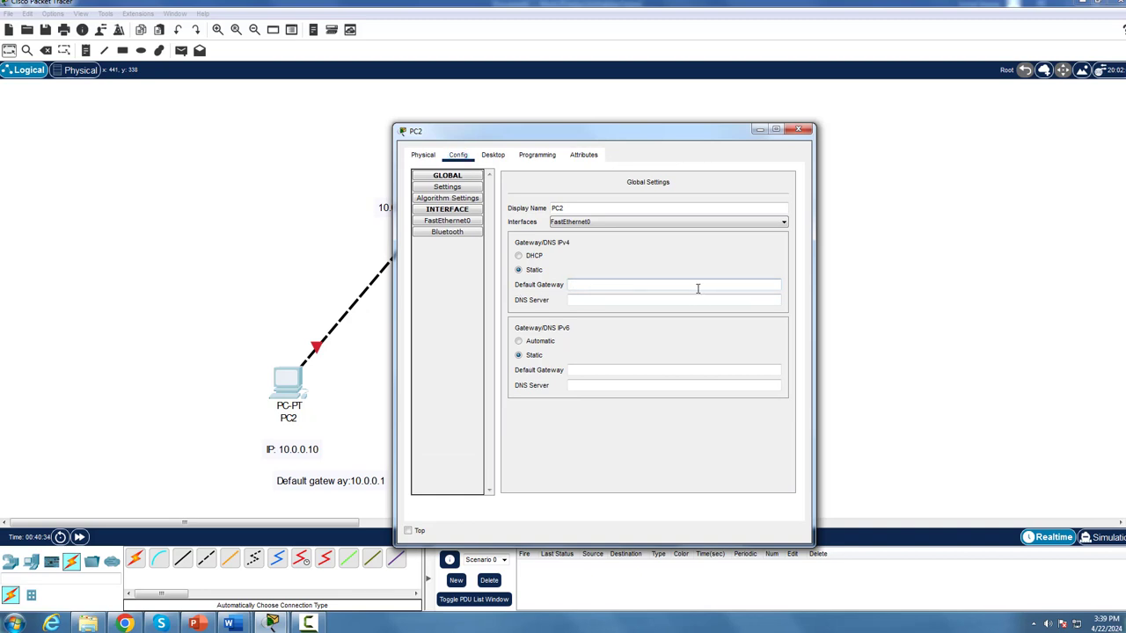
pyautogui.write('10.0.0.1')
pyautogui.click(798, 130)
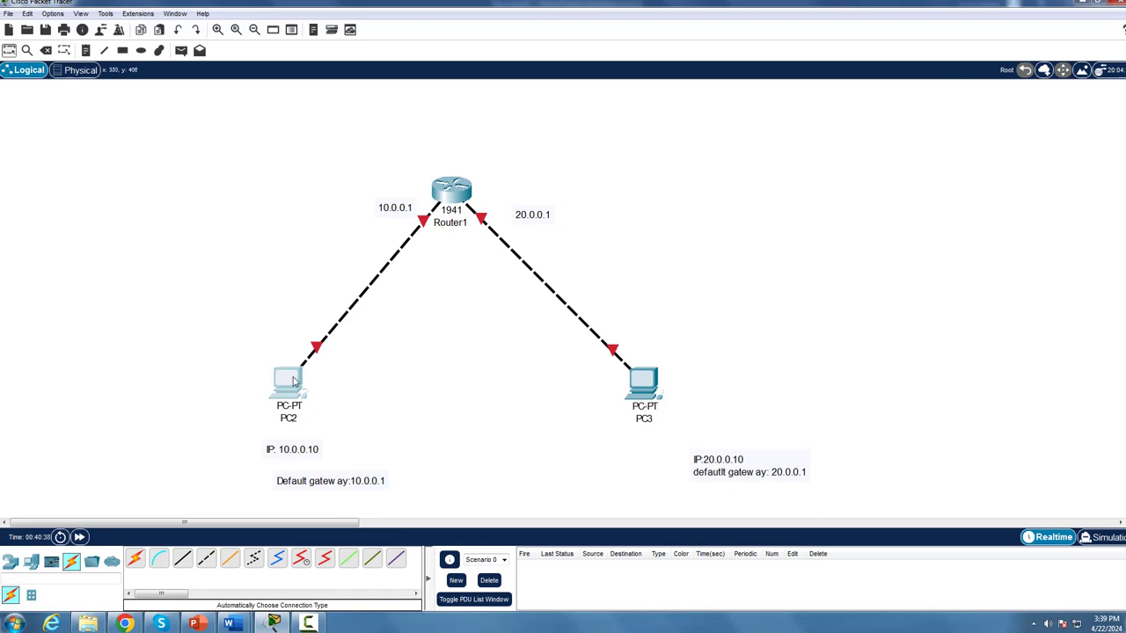
pyautogui.moveTo(294, 380)
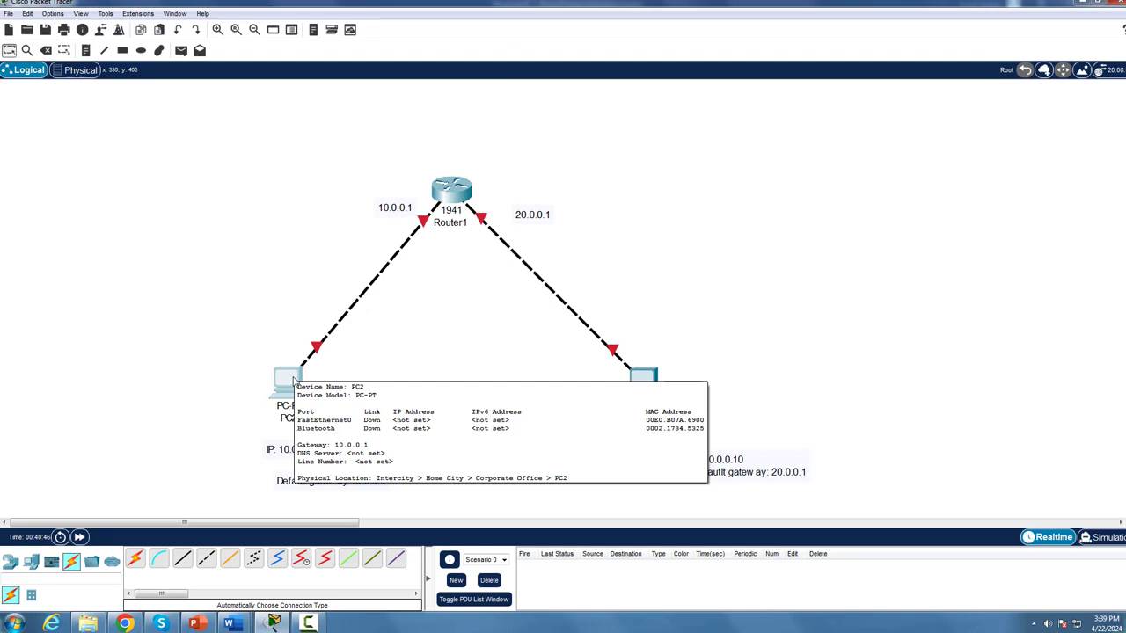
# Step: Switch to Word and read the Step 3 instructions on assigning the FastEthernet IP address and subnet mask to both PCs
pyautogui.moveTo(228, 623)
pyautogui.click(299, 550)
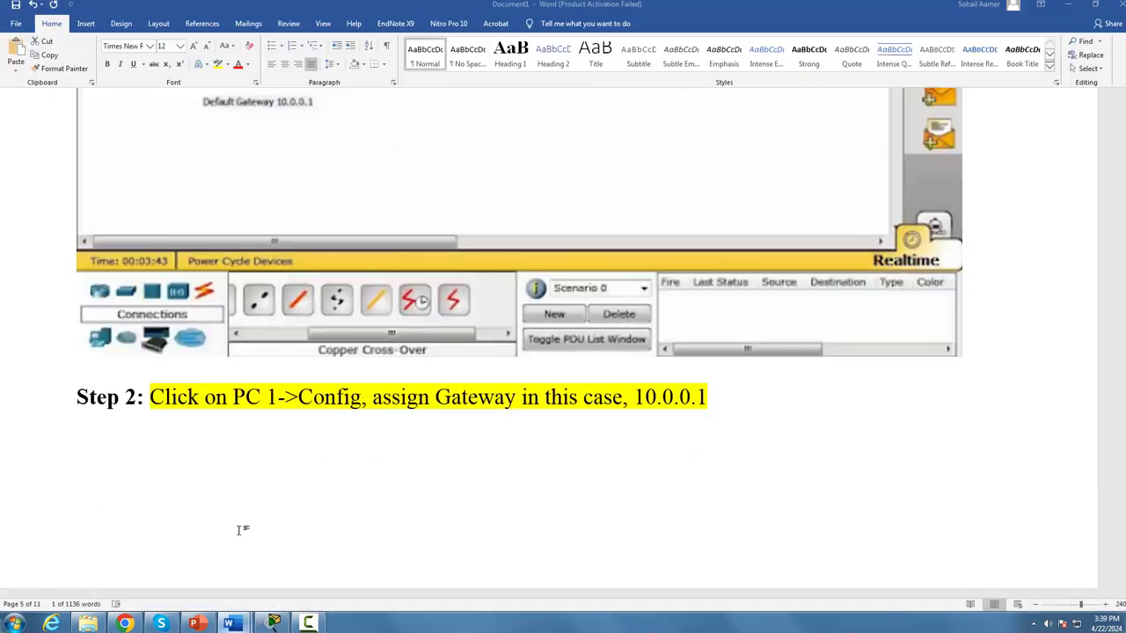
pyautogui.scroll(-10, 343, 457)
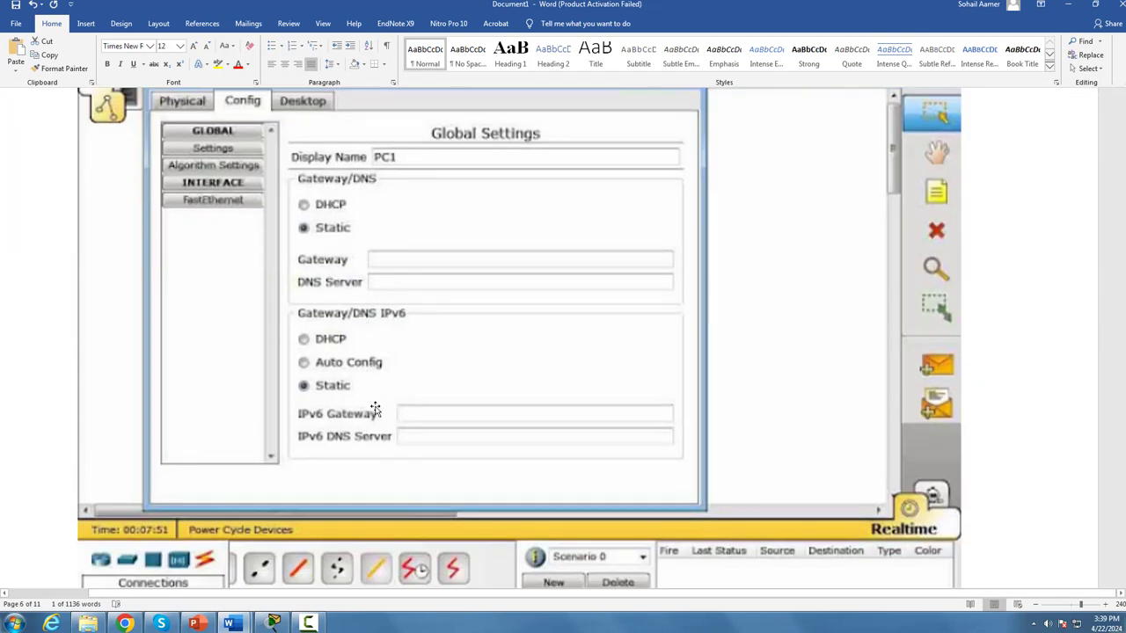
pyautogui.scroll(-10, 387, 368)
pyautogui.scroll(-1, 387, 368)
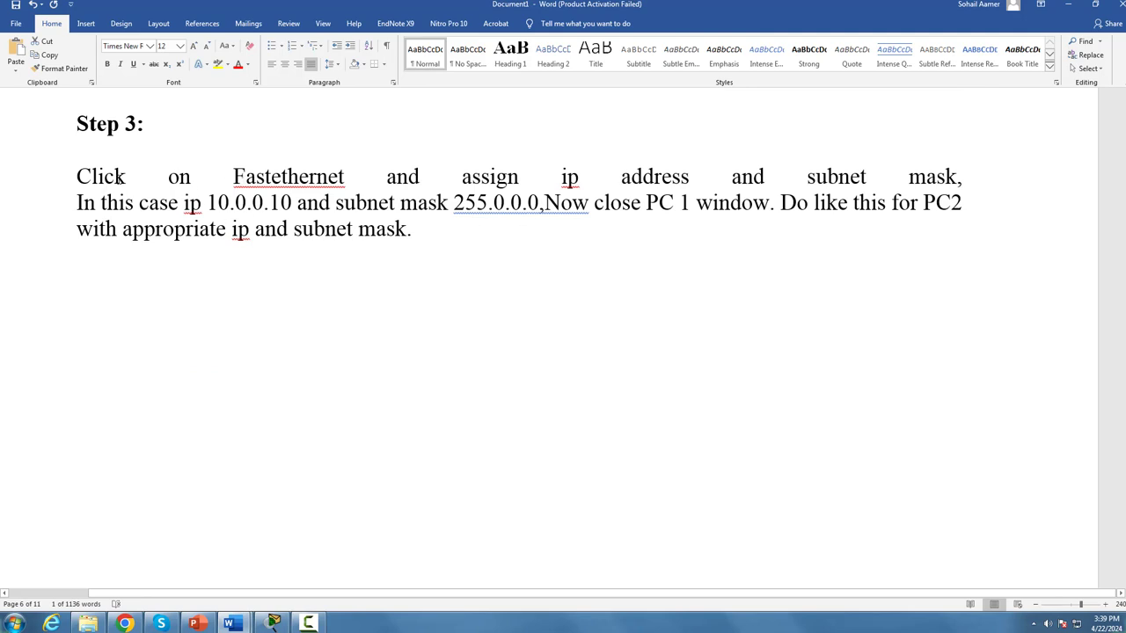
pyautogui.moveTo(209, 179); pyautogui.dragTo(383, 180)
pyautogui.moveTo(457, 175); pyautogui.dragTo(80, 201)
pyautogui.click(220, 202)
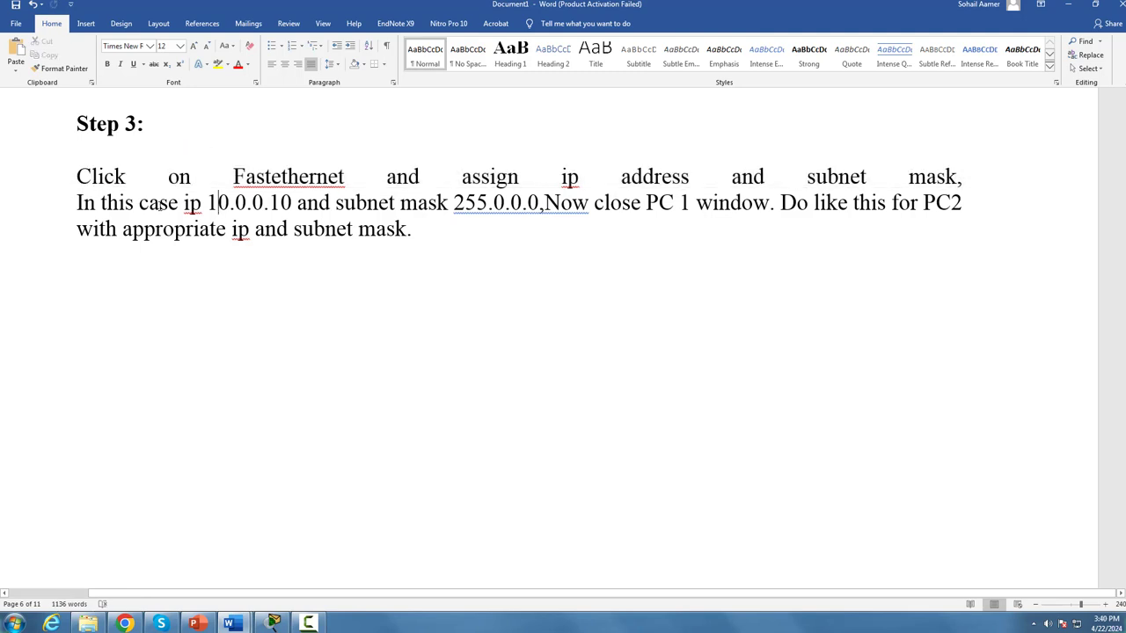
pyautogui.moveTo(207, 203); pyautogui.dragTo(292, 203)
pyautogui.moveTo(538, 204); pyautogui.dragTo(335, 203)
pyautogui.click(660, 238)
pyautogui.moveTo(428, 246); pyautogui.dragTo(49, 176)
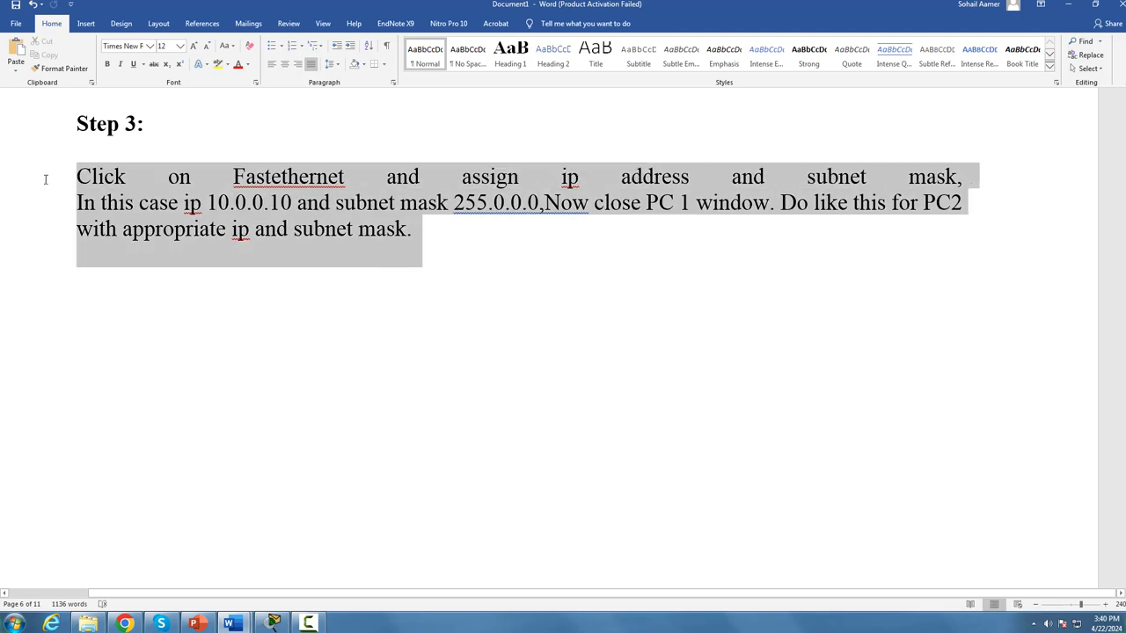
pyautogui.click(492, 296)
pyautogui.scroll(-3, 488, 369)
pyautogui.scroll(5, 485, 414)
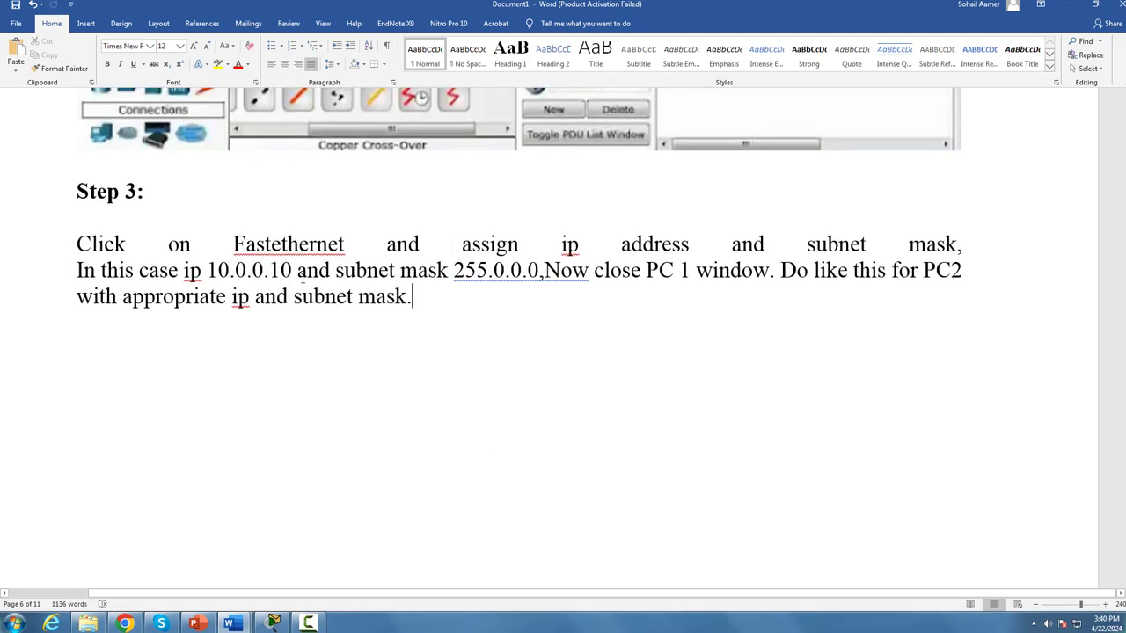
# Step: Check the IP address given in Step 3, switch to Packet Tracer and open PC2's IP configuration
pyautogui.moveTo(295, 270); pyautogui.dragTo(216, 280)
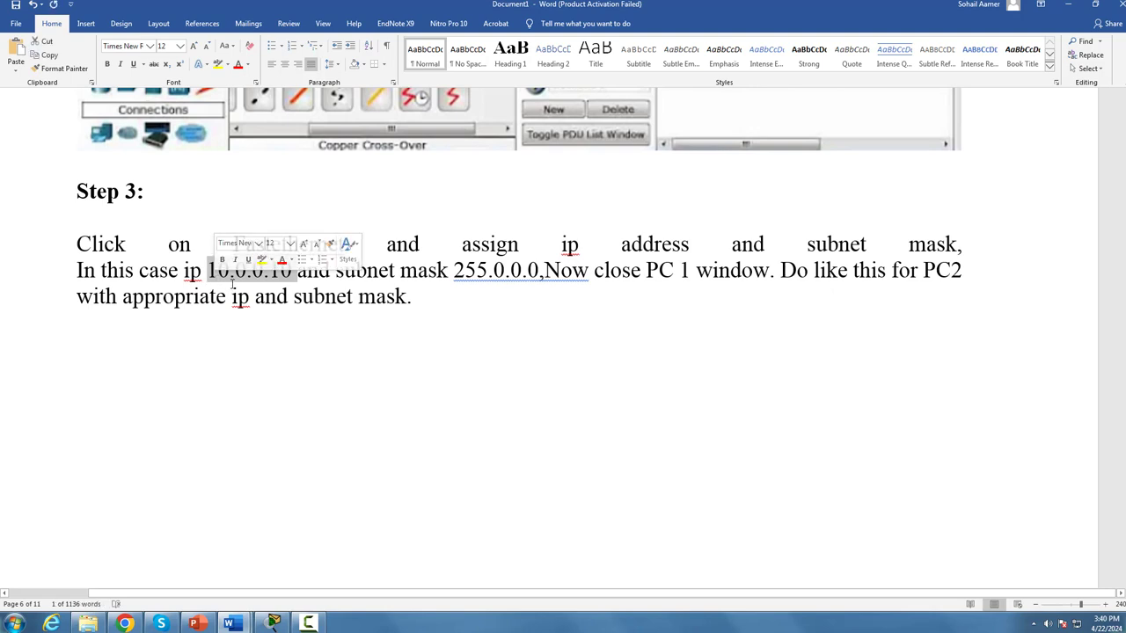
pyautogui.click(286, 625)
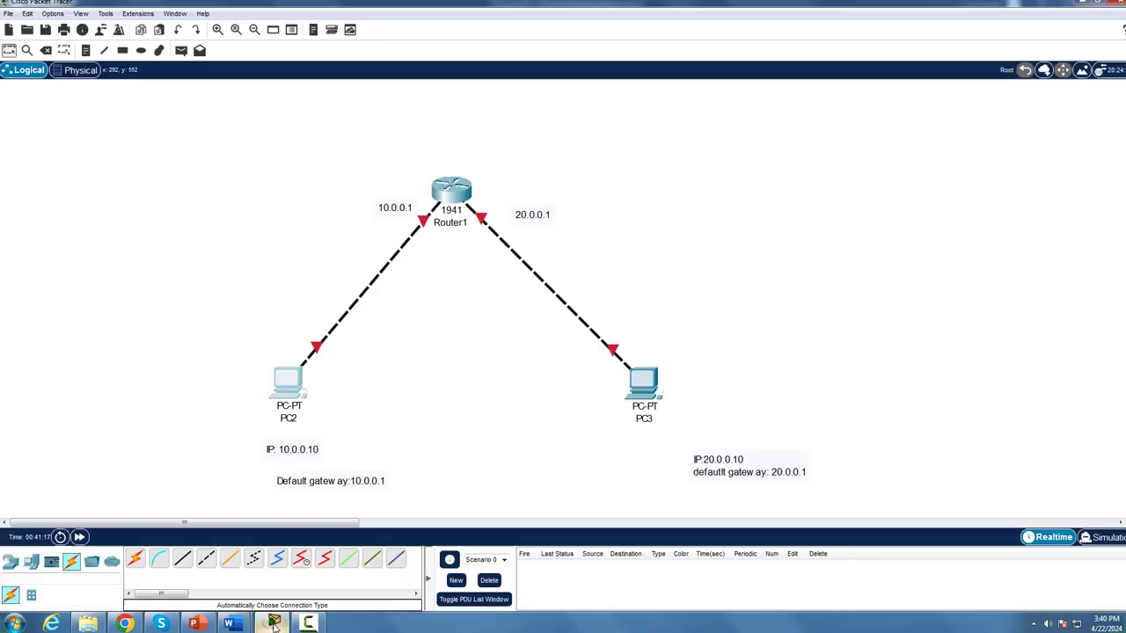
pyautogui.click(288, 384)
pyautogui.click(493, 155)
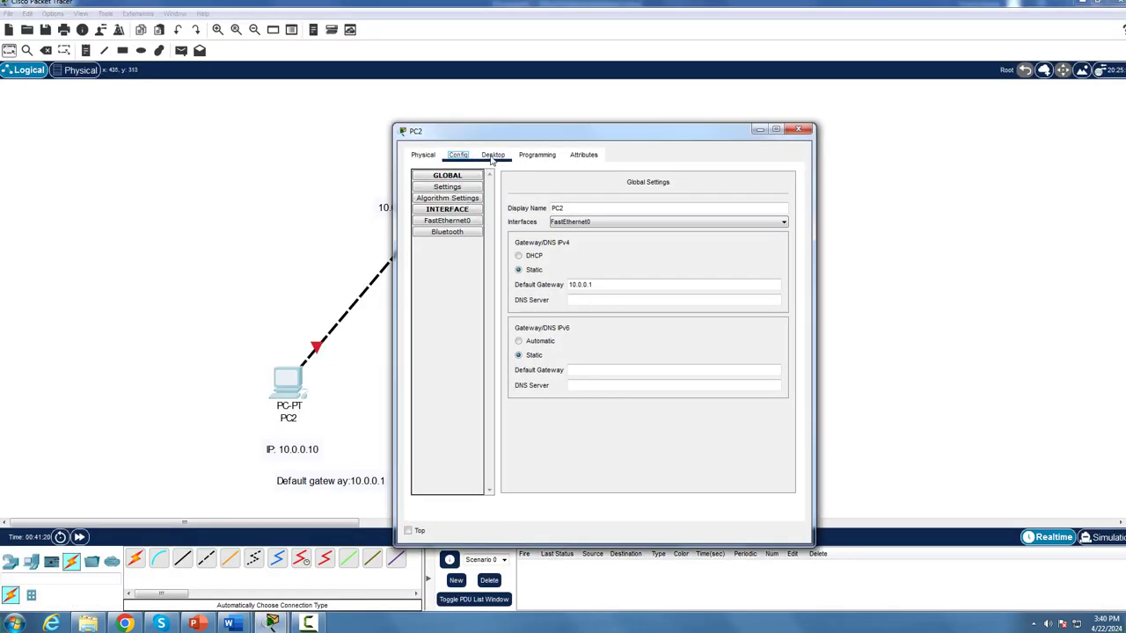
pyautogui.moveTo(580, 141); pyautogui.dragTo(765, 135)
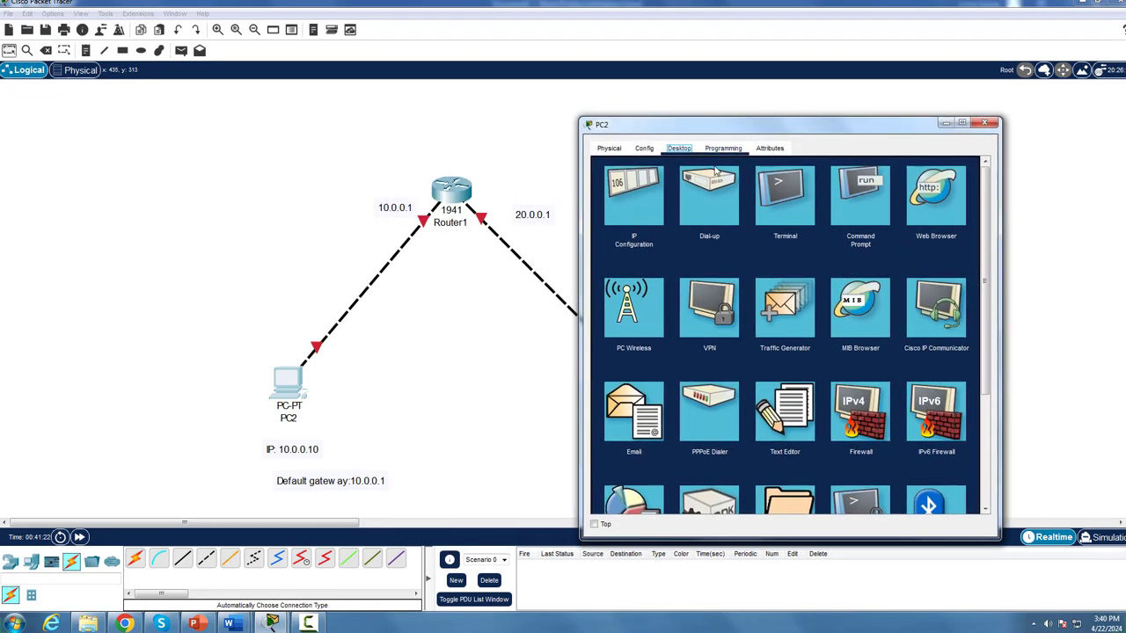
pyautogui.click(629, 192)
# Step: Try to set PC2's IPv4 address to 10.0.0.10
pyautogui.click(752, 232)
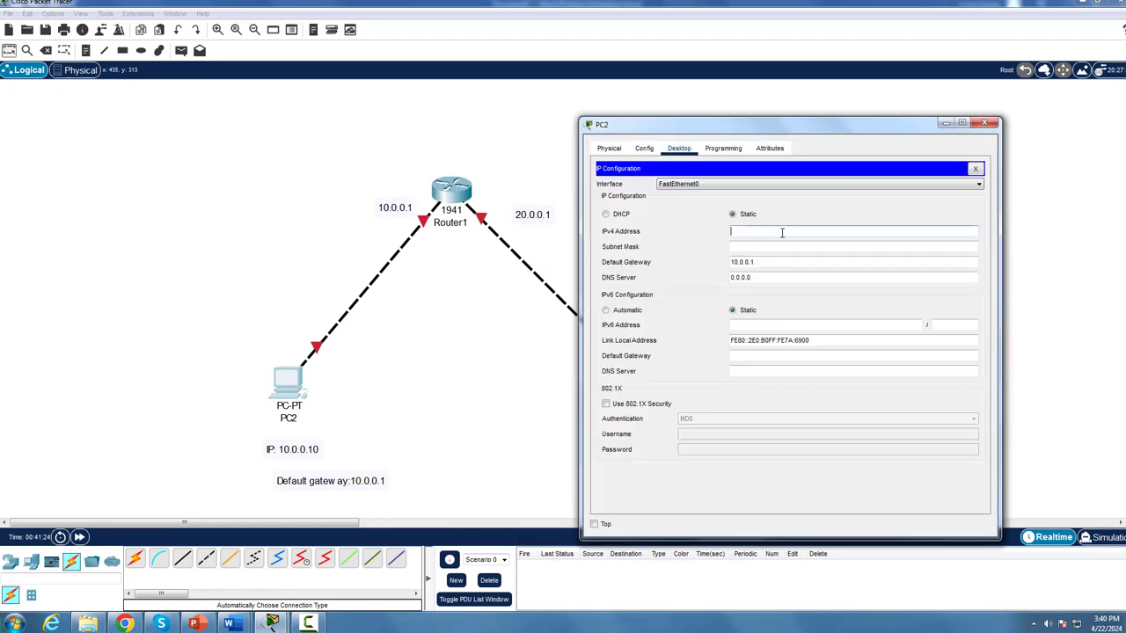
pyautogui.write('10.0.0.10')
pyautogui.click(745, 246)
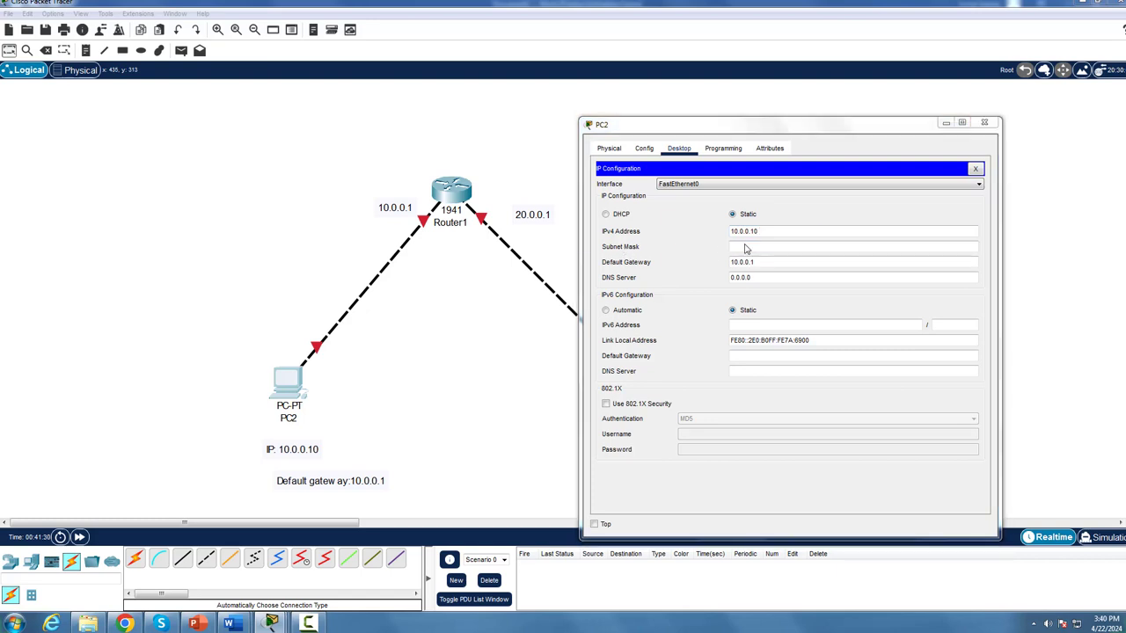
pyautogui.click(601, 318)
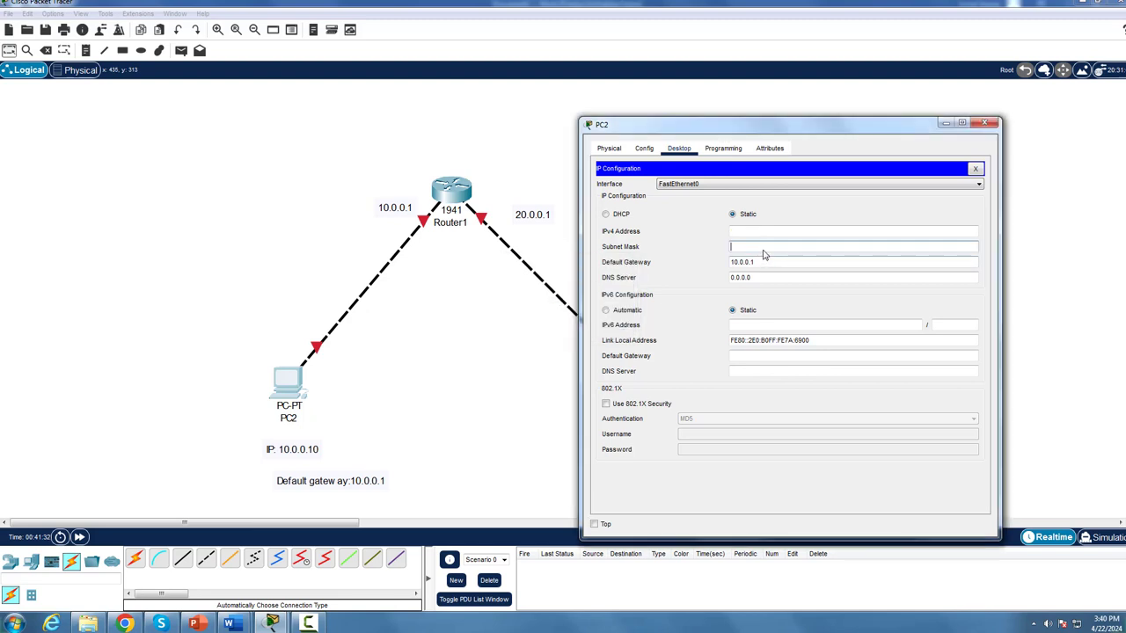
pyautogui.click(762, 232)
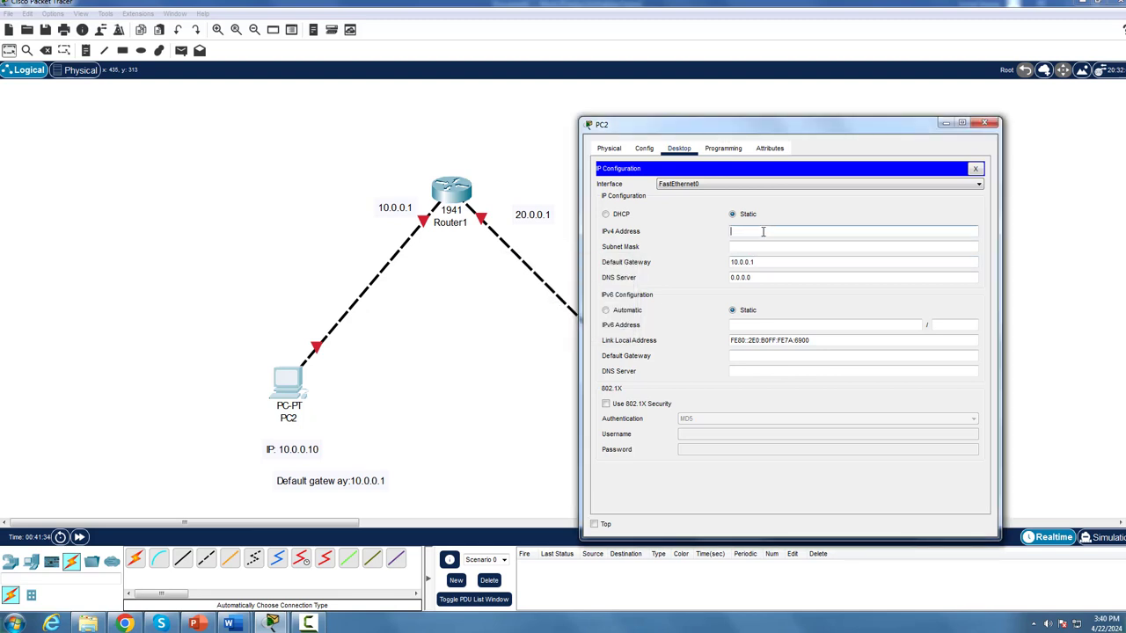
pyautogui.write('10')
pyautogui.click(735, 248)
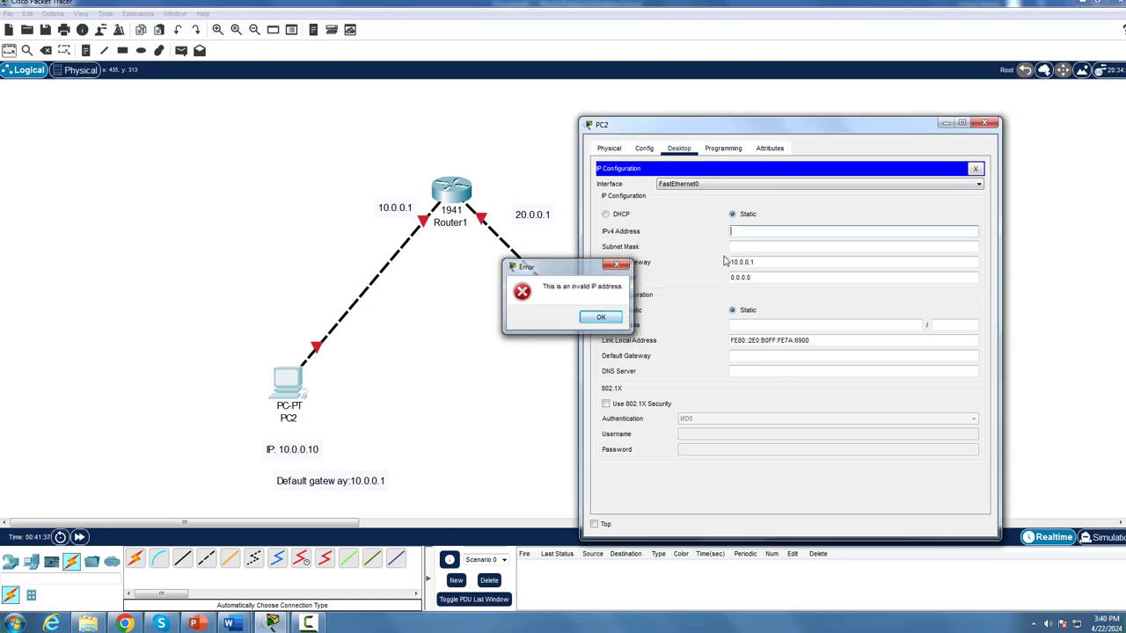
pyautogui.click(618, 319)
# Step: Set PC2's IPv4 address to 10.0.0.10 with subnet mask 255.0.0.0, and close its device window
pyautogui.write('10')
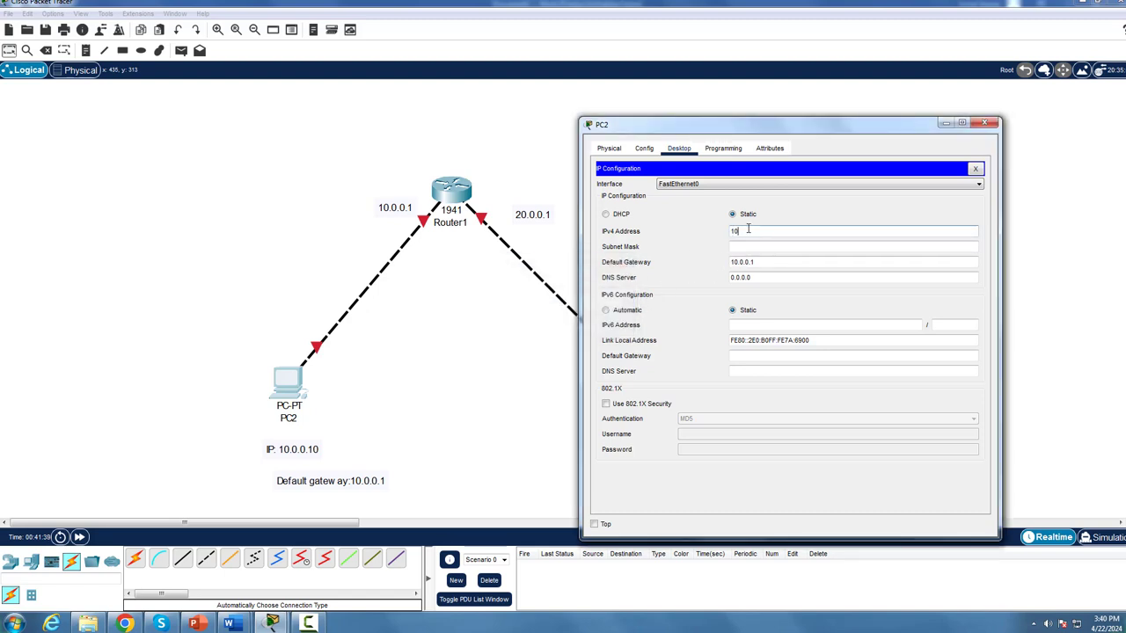
pyautogui.write('.0.0.10')
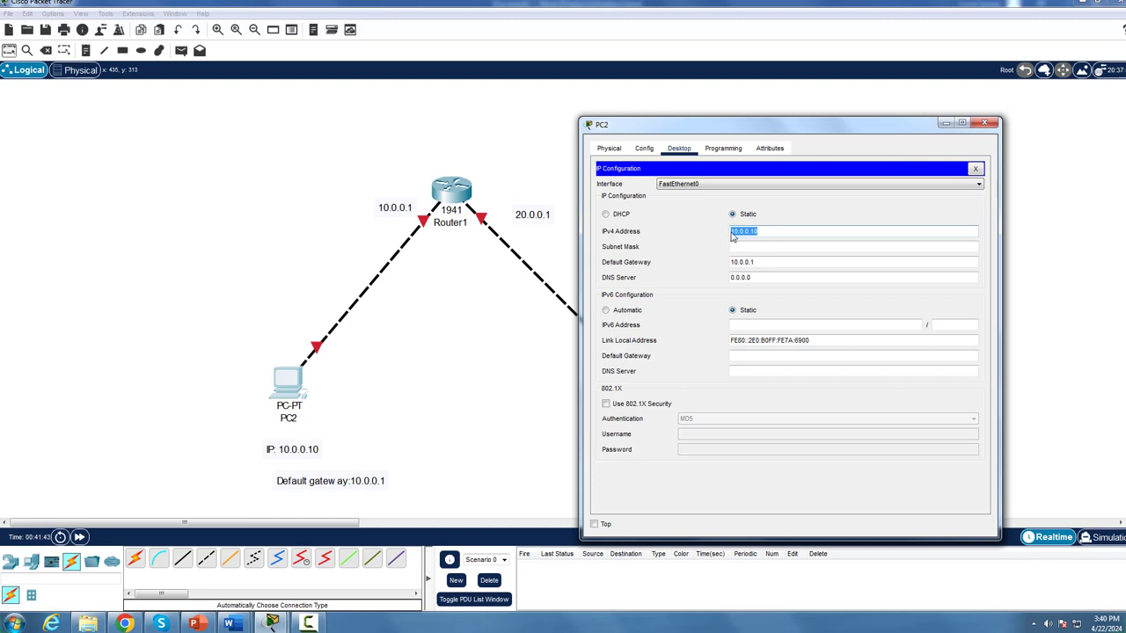
pyautogui.click(796, 247)
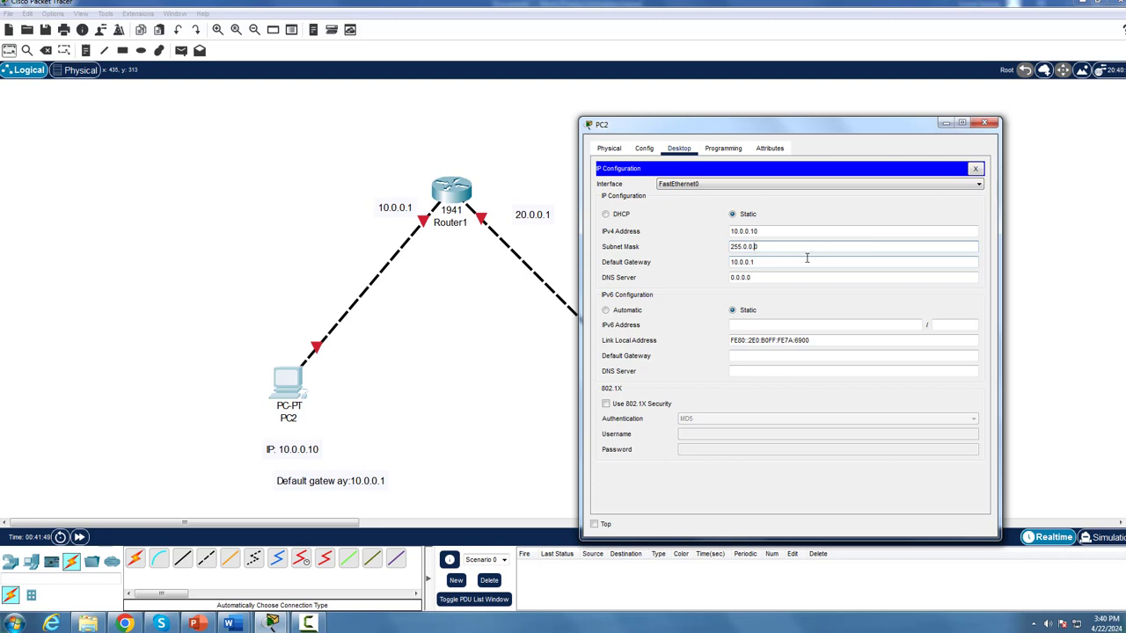
pyautogui.press('Tab')
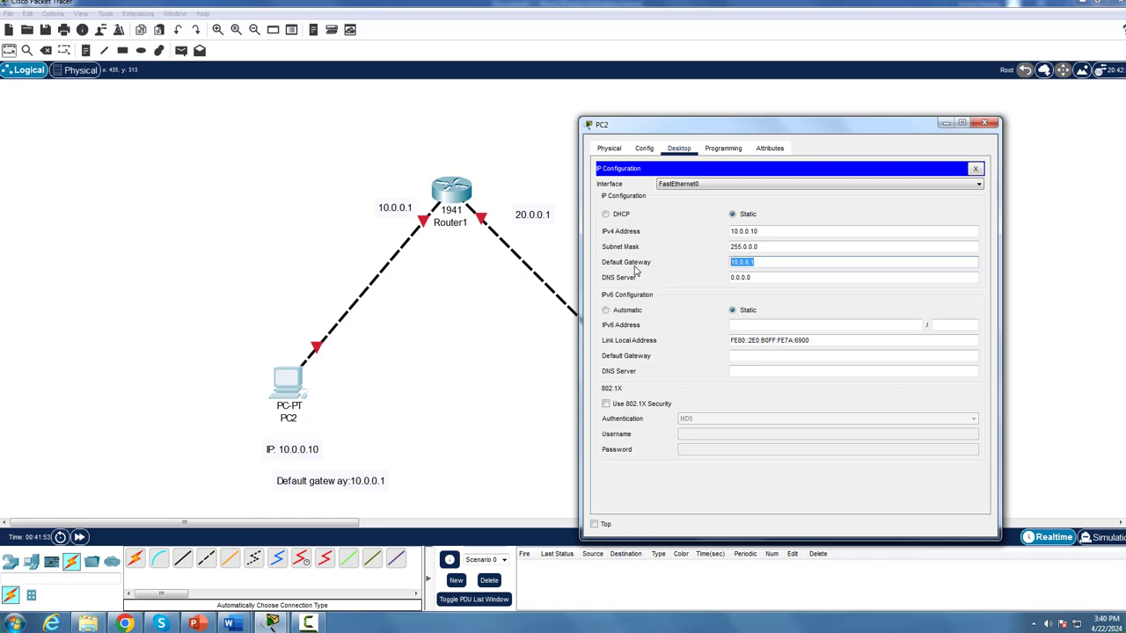
pyautogui.click(989, 126)
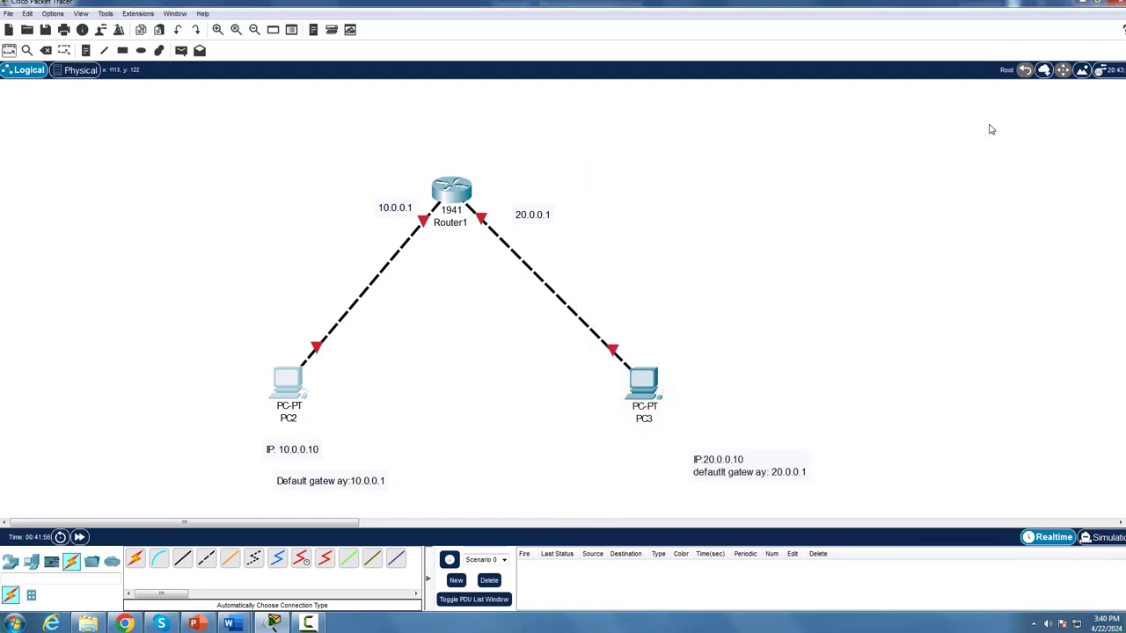
# Step: Switch to Word and highlight the Step 3 heading and instructions in yellow
pyautogui.click(272, 623)
pyautogui.moveTo(397, 352); pyautogui.dragTo(27, 189)
pyautogui.click(218, 67)
pyautogui.click(493, 349)
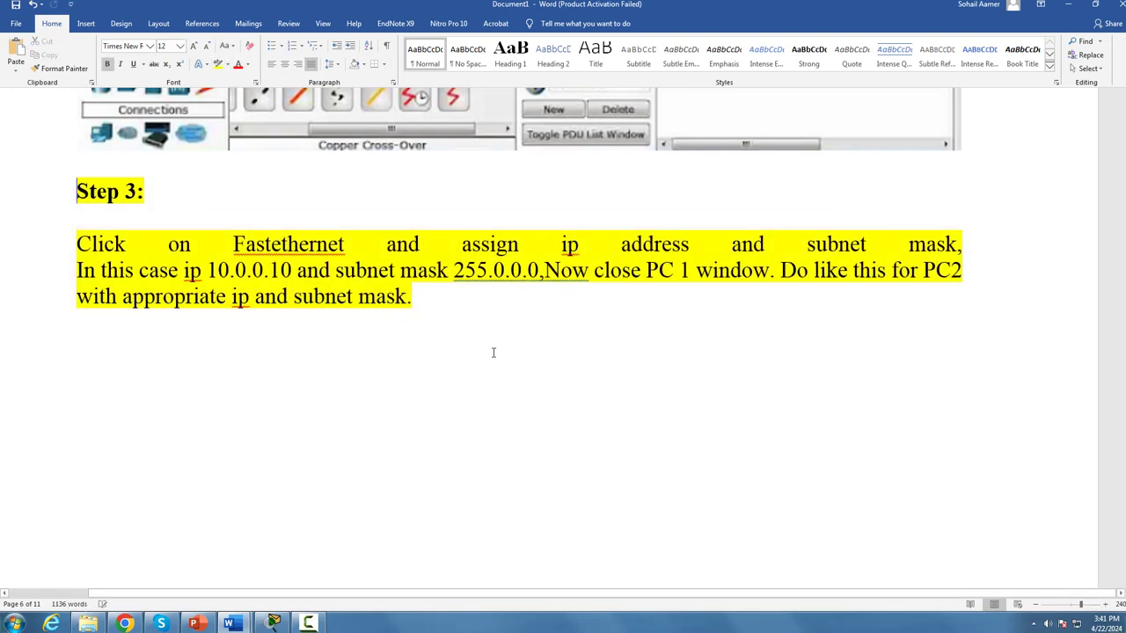
# Step: Read on past the PC1 screenshots to the Step 4 to 6 instructions on configuring the router through its CLI
pyautogui.scroll(-5, 480, 362)
pyautogui.scroll(-5, 450, 392)
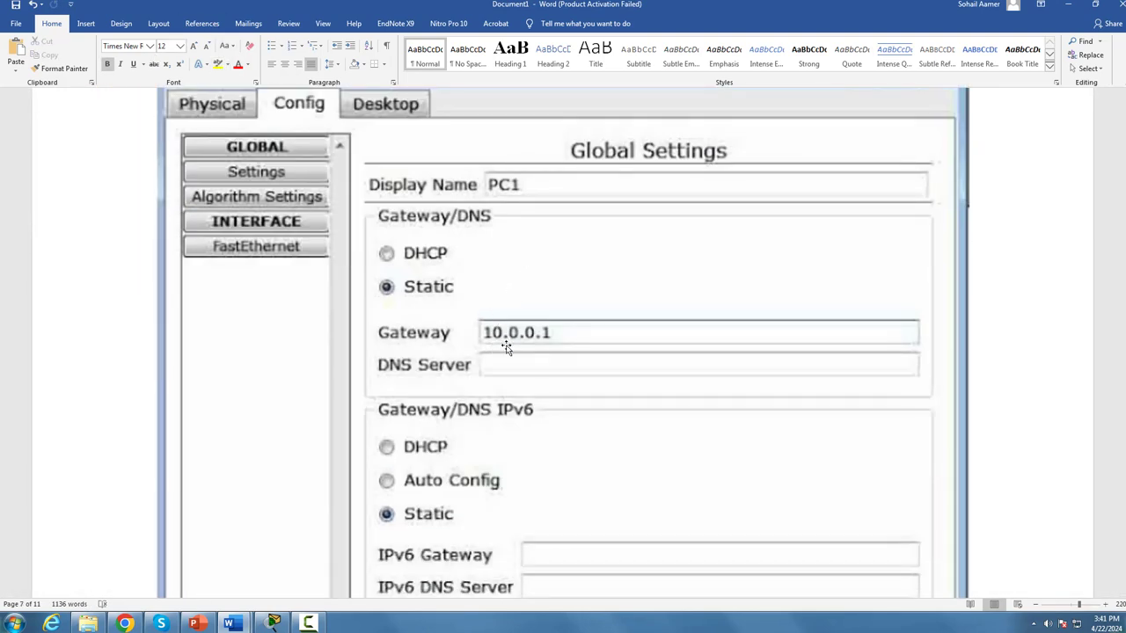
pyautogui.scroll(-10, 505, 349)
pyautogui.scroll(-10, 517, 402)
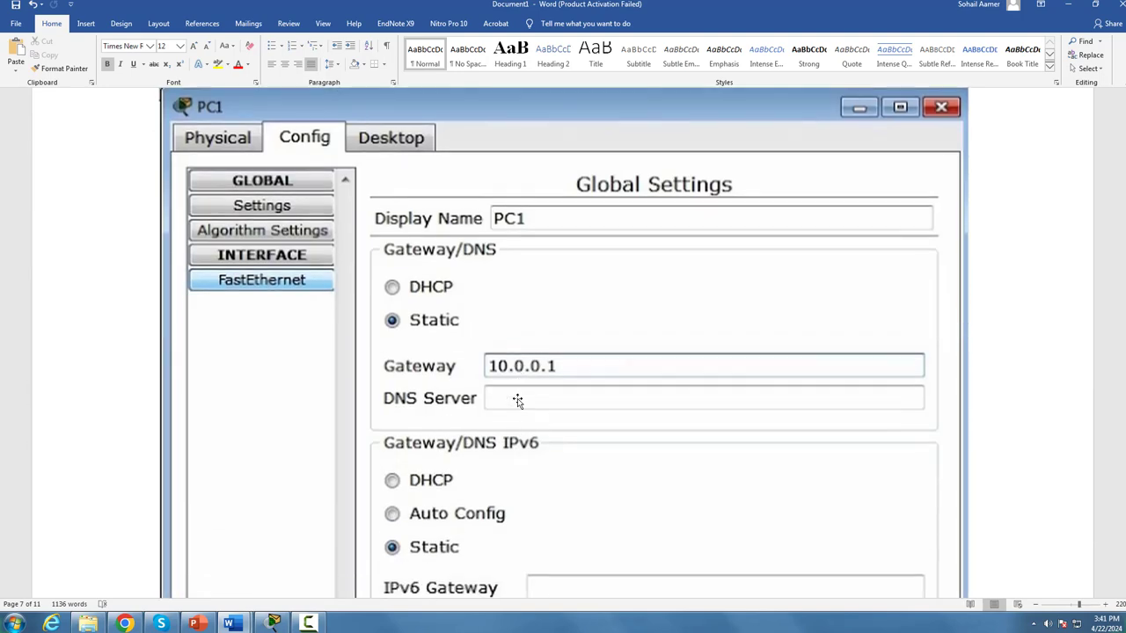
pyautogui.scroll(-10, 560, 331)
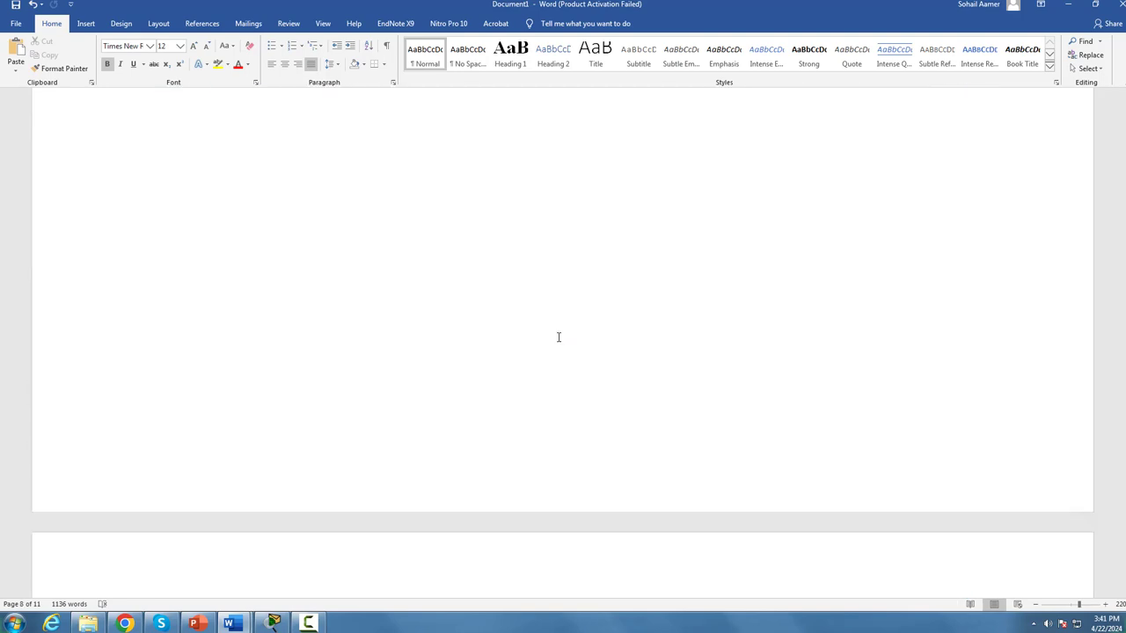
pyautogui.scroll(-10, 509, 343)
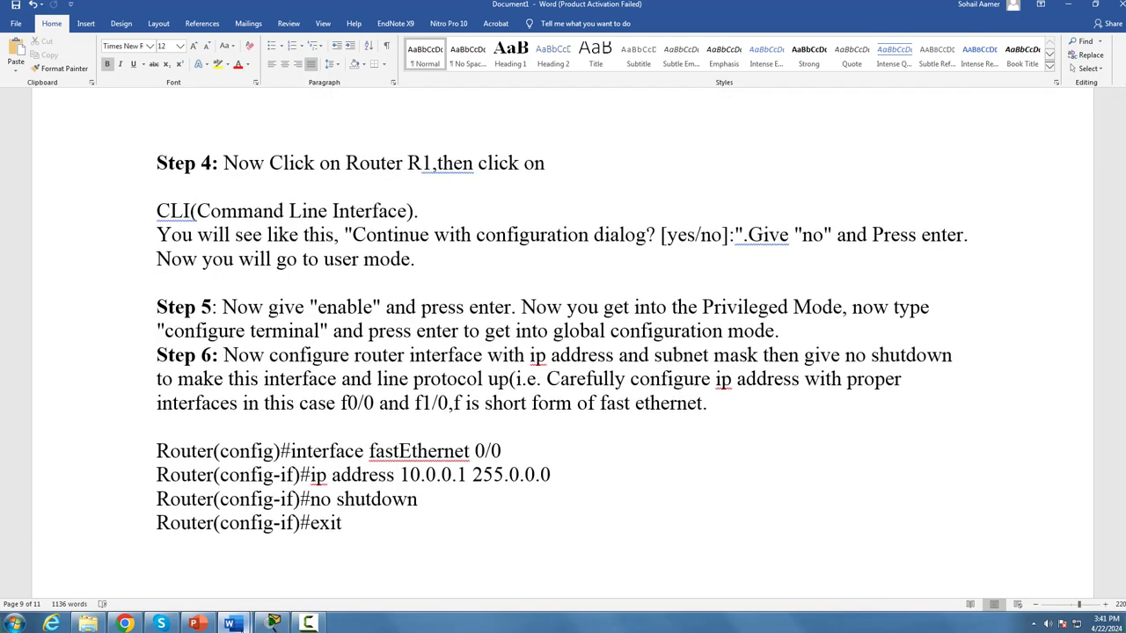
pyautogui.moveTo(231, 622)
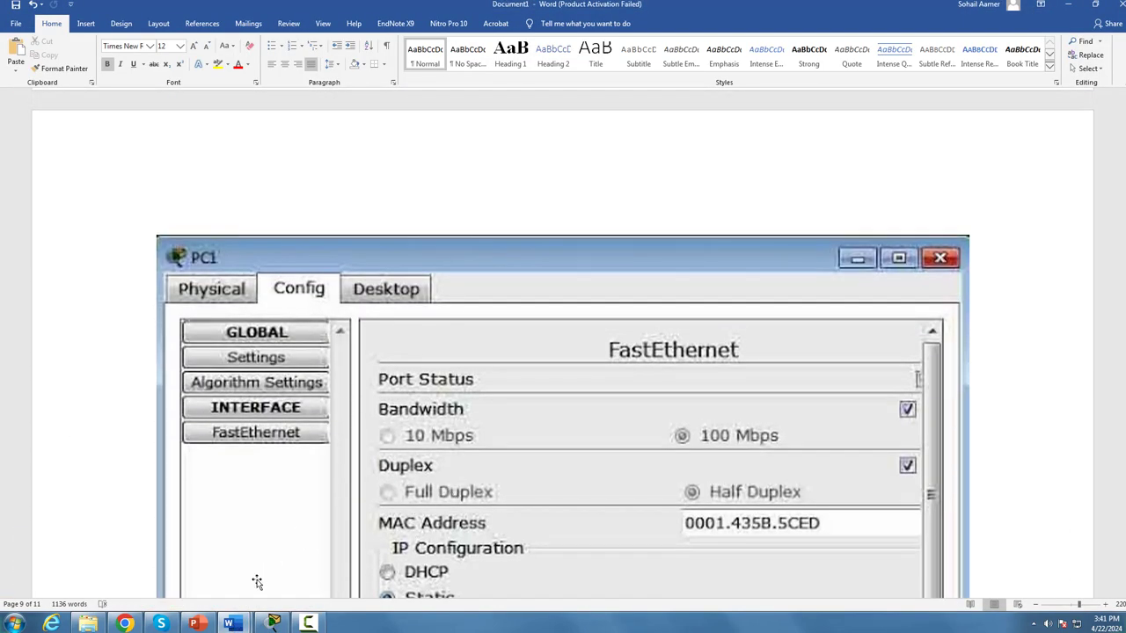
# Step: Switch to Packet Tracer and give PC3 the static IPv4 address 20.0.0.10 with subnet mask 255.0.0.0
pyautogui.click(273, 621)
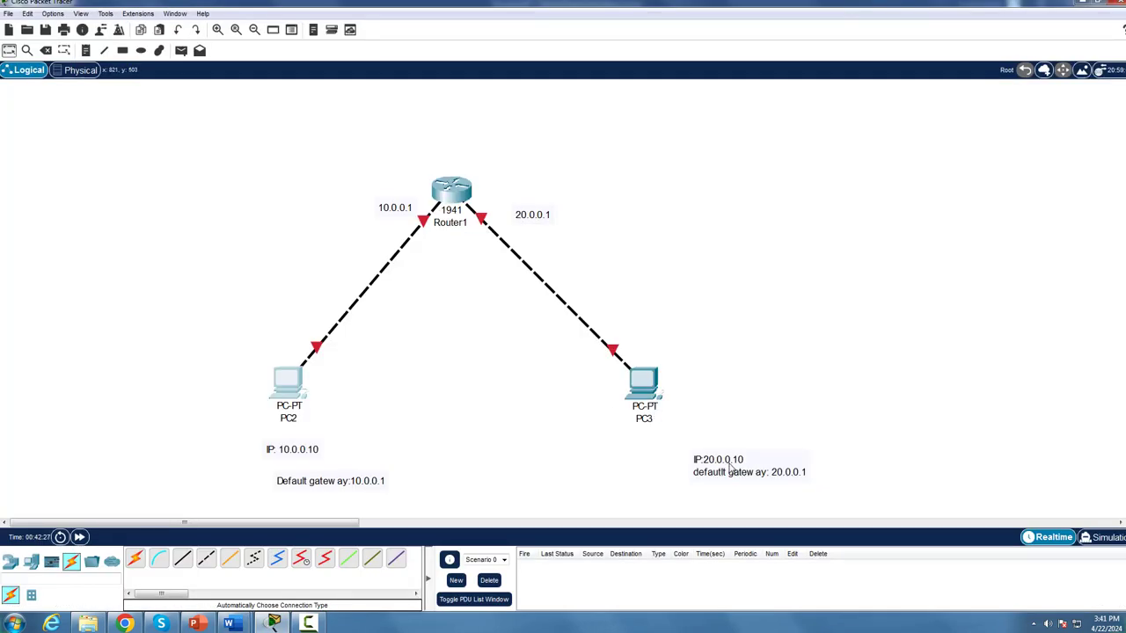
pyautogui.click(649, 387)
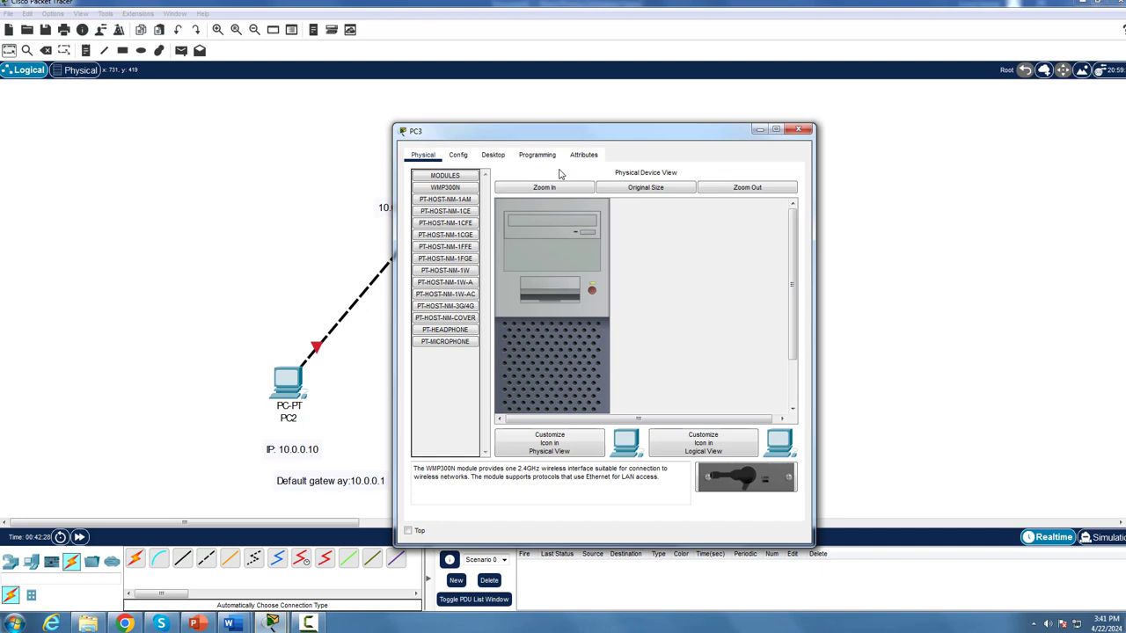
pyautogui.click(493, 157)
pyautogui.click(453, 200)
pyautogui.click(555, 239)
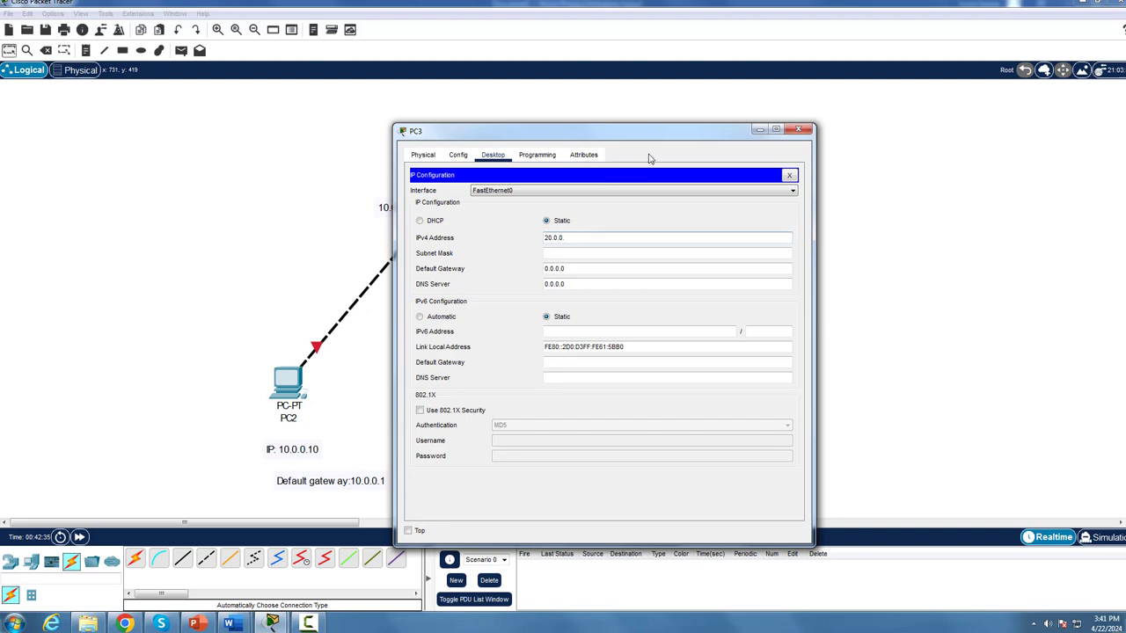
pyautogui.moveTo(656, 141); pyautogui.dragTo(498, 139)
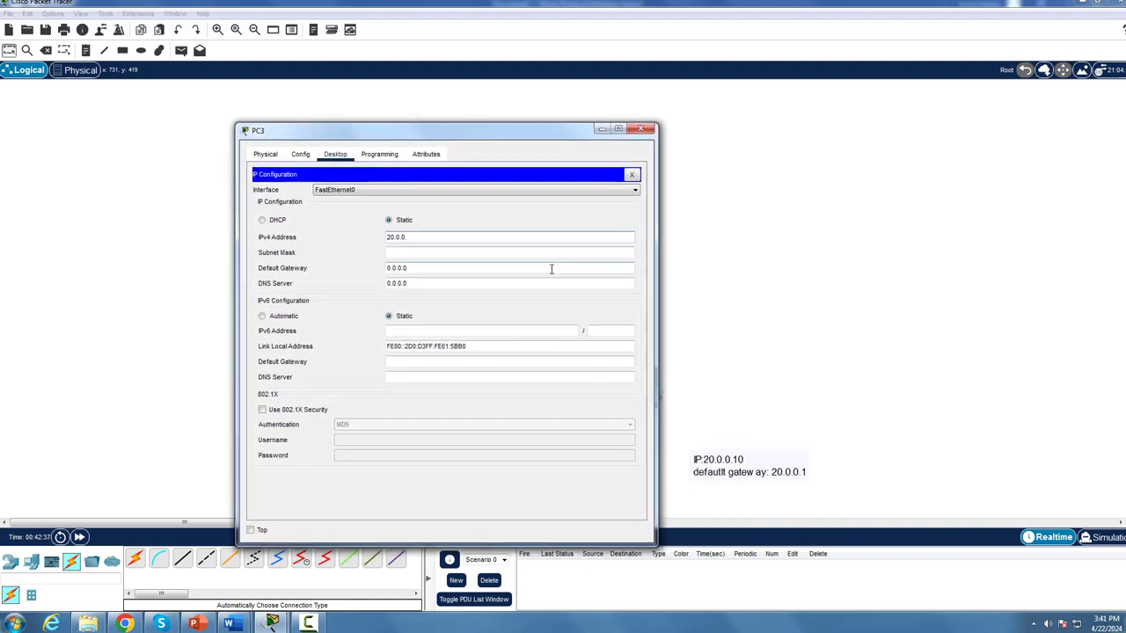
pyautogui.click(420, 252)
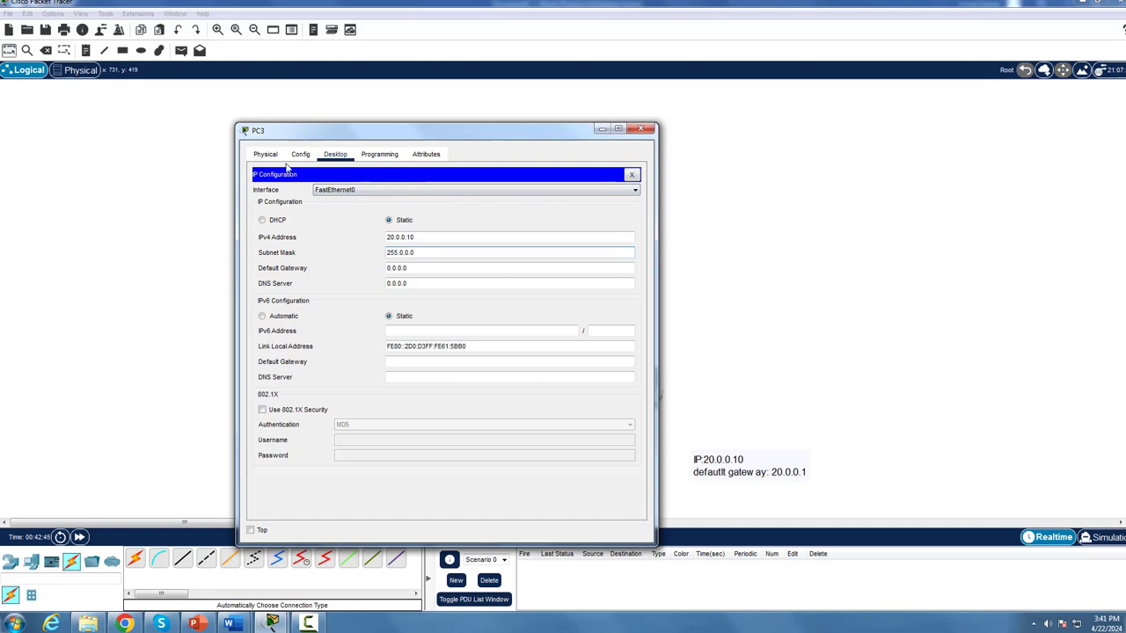
pyautogui.click(642, 129)
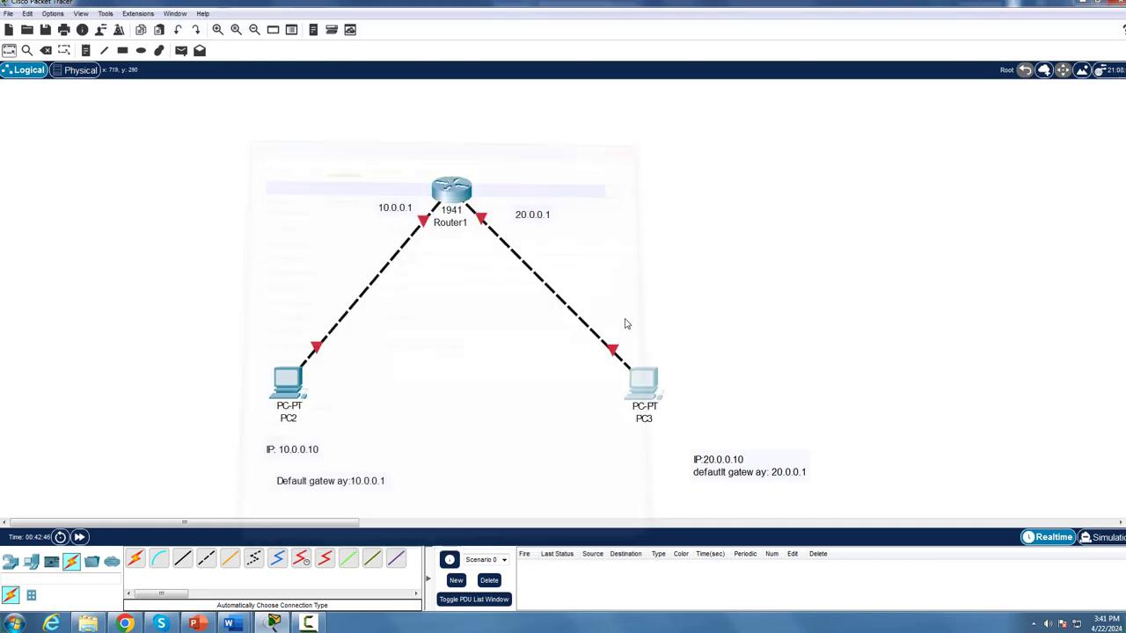
# Step: Set PC3's IPv4 default gateway to 20.0.0.1, close its device window and check the device summary
pyautogui.click(643, 387)
pyautogui.click(458, 155)
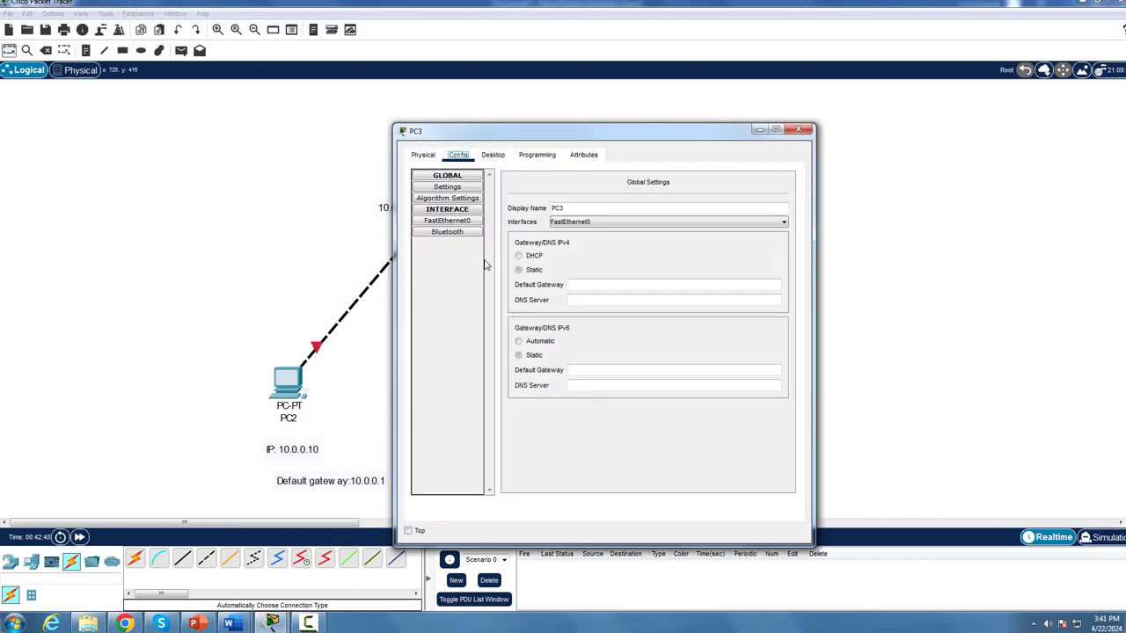
pyautogui.moveTo(631, 134); pyautogui.dragTo(467, 114)
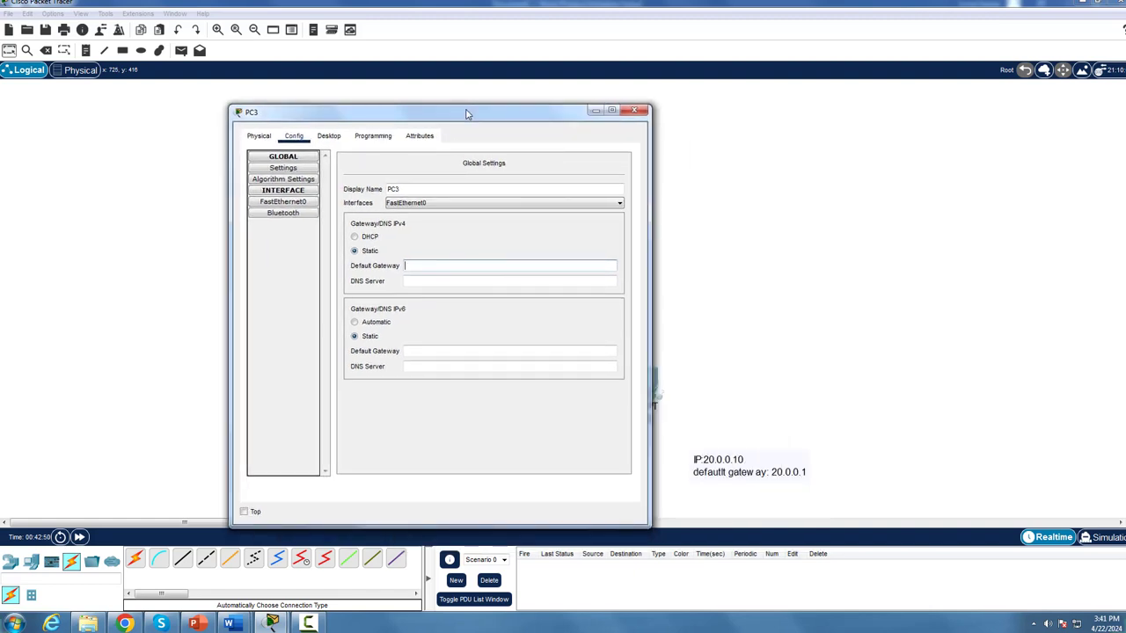
pyautogui.write('20.0')
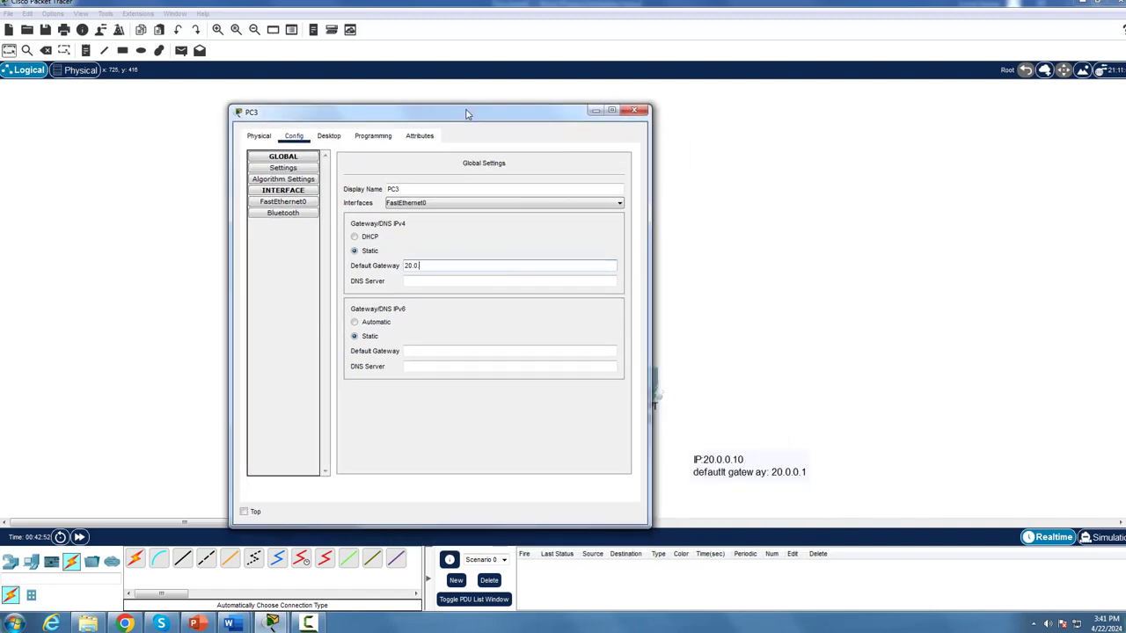
pyautogui.write('.0.1')
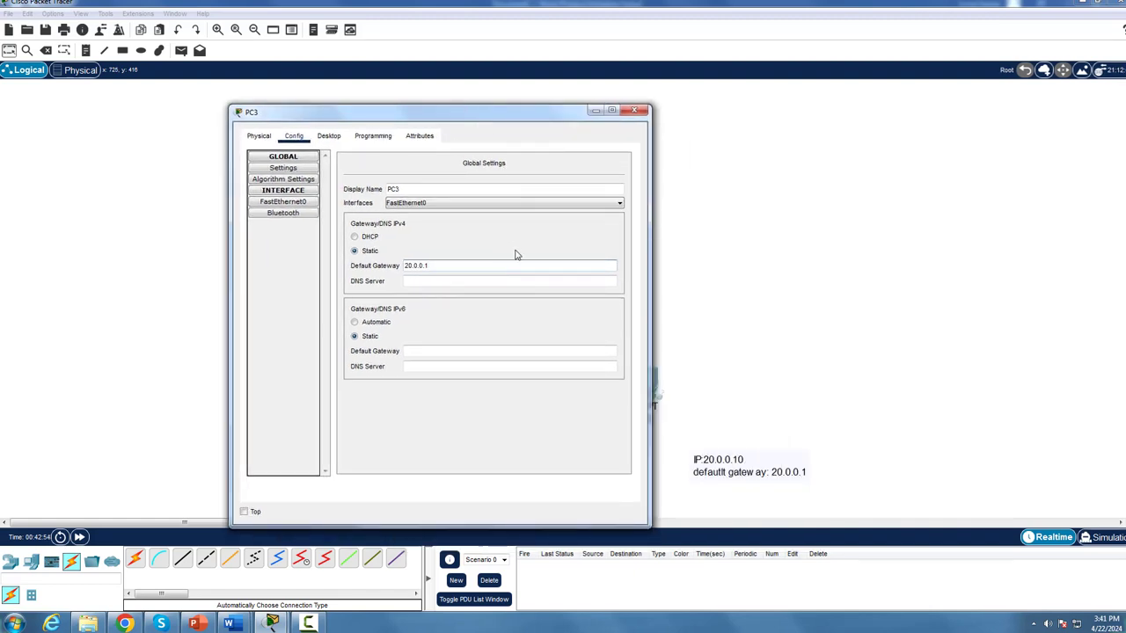
pyautogui.click(634, 111)
pyautogui.moveTo(633, 395)
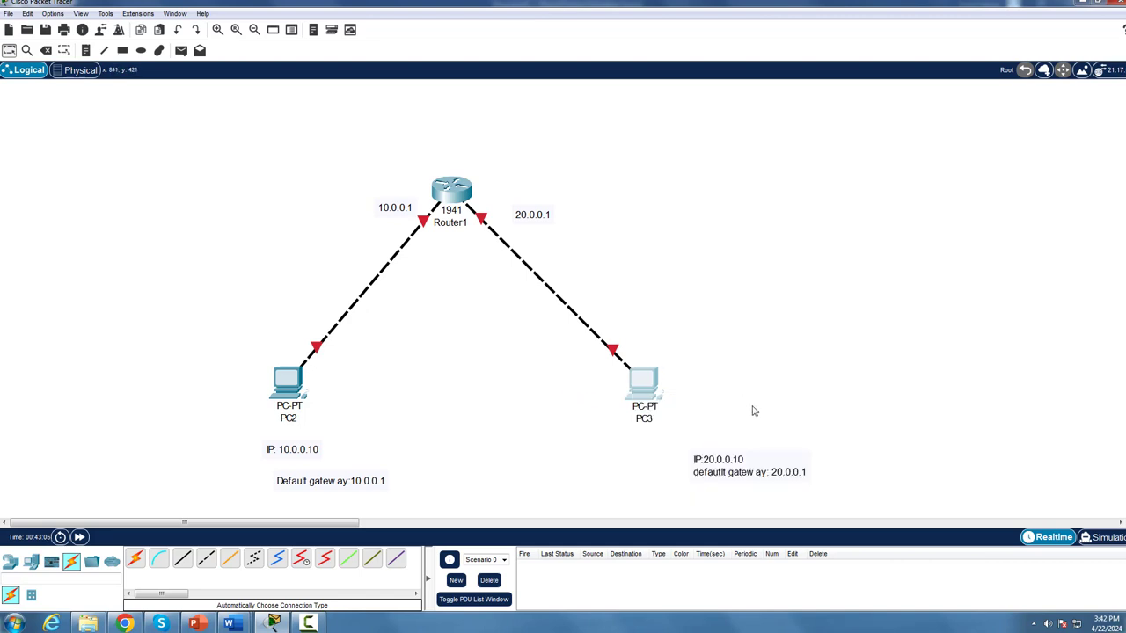
pyautogui.moveTo(775, 413); pyautogui.dragTo(192, 175)
pyautogui.click(850, 255)
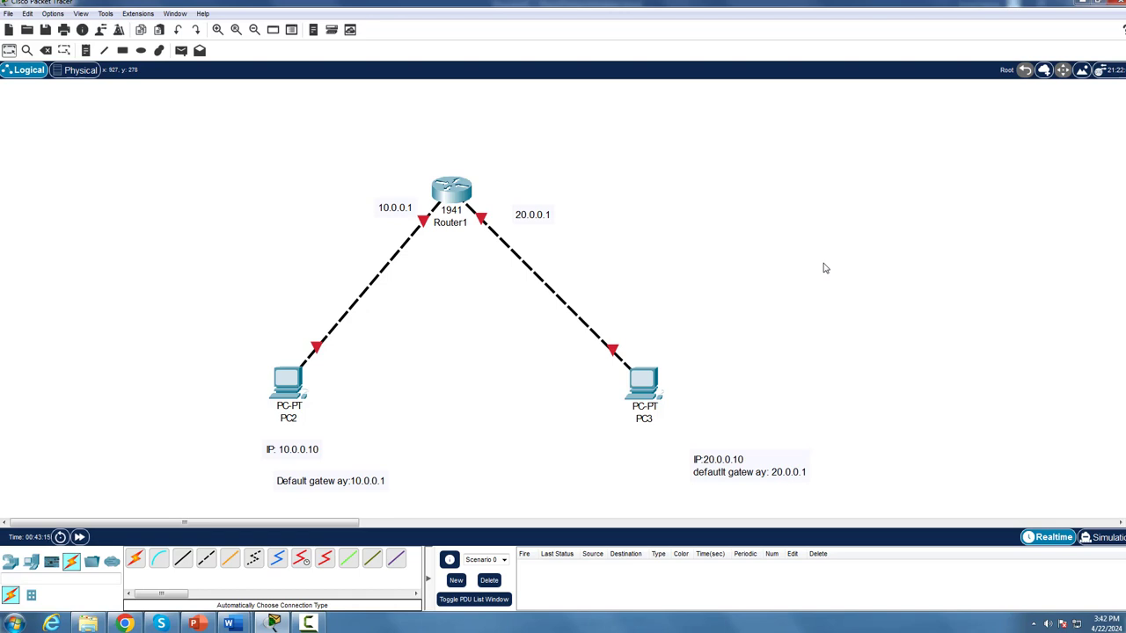
# Step: Switch to Word and examine the router commands for the two FastEthernet interfaces and the R1 CLI screenshot
pyautogui.click(299, 550)
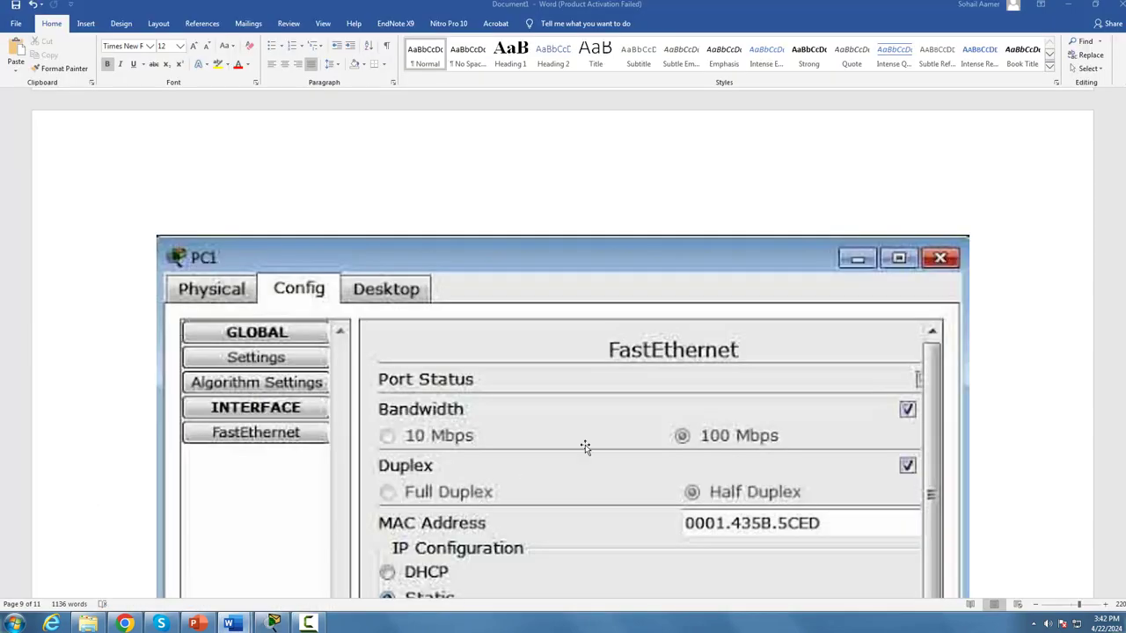
pyautogui.scroll(-15, 585, 448)
pyautogui.keyDown('ctrl'); pyautogui.scroll(-3, 494, 398); pyautogui.keyUp('ctrl')
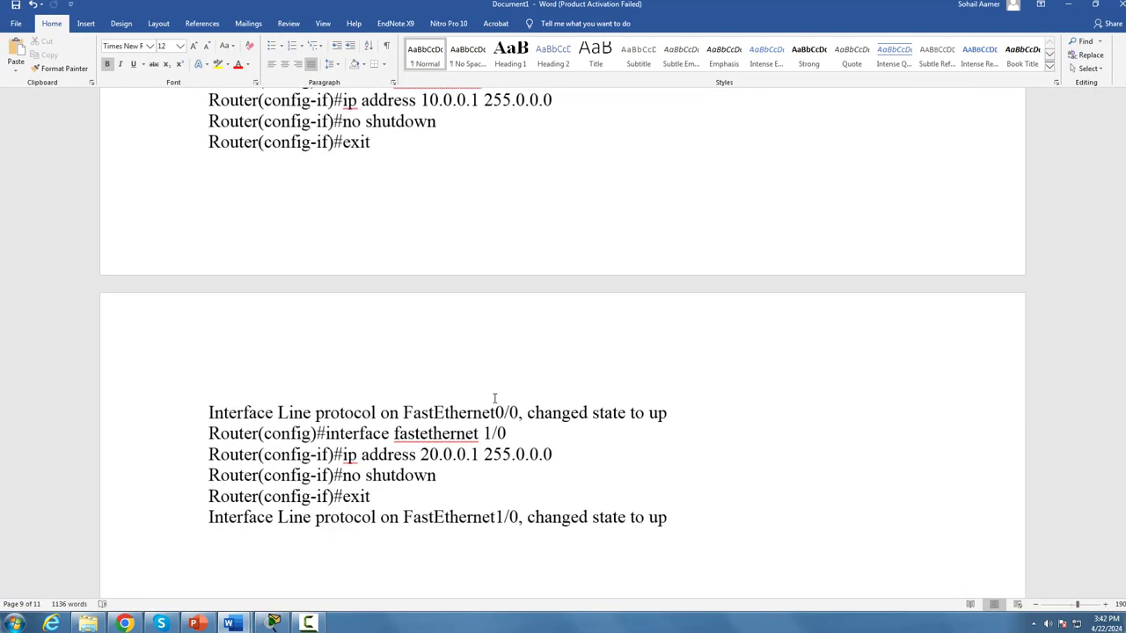
pyautogui.keyDown('ctrl'); pyautogui.scroll(-7, 494, 398); pyautogui.keyUp('ctrl')
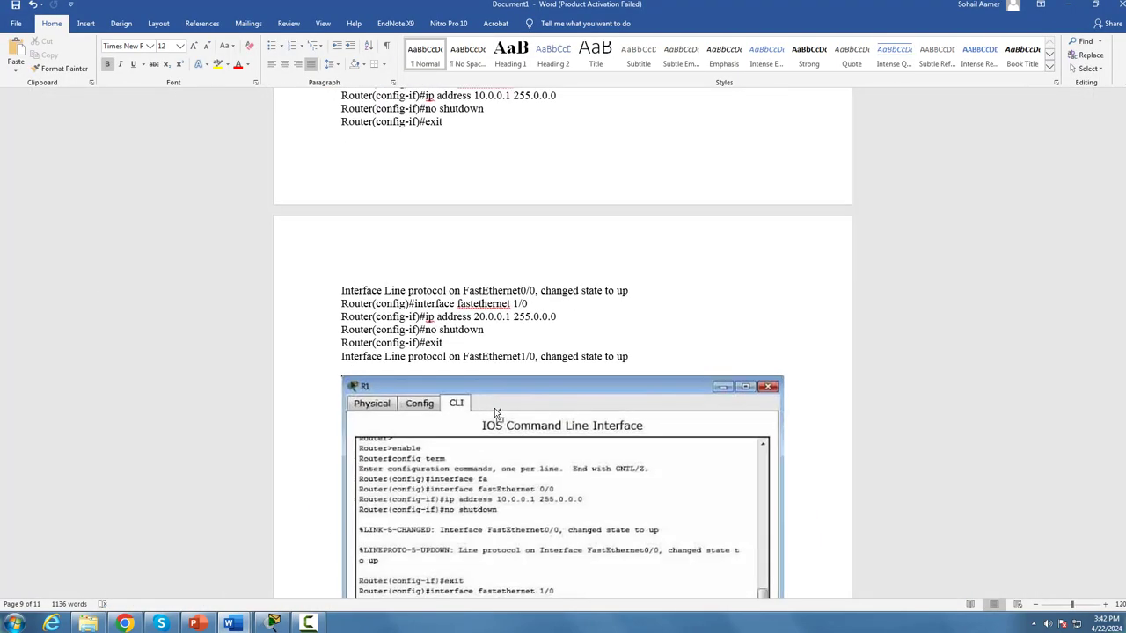
# Step: Highlight Step 4's instruction "Now Click on Router R1,then click on CLI(Command Line Interface)." in yellow
pyautogui.keyDown('ctrl'); pyautogui.scroll(3, 430, 319); pyautogui.keyUp('ctrl')
pyautogui.scroll(6, 428, 281)
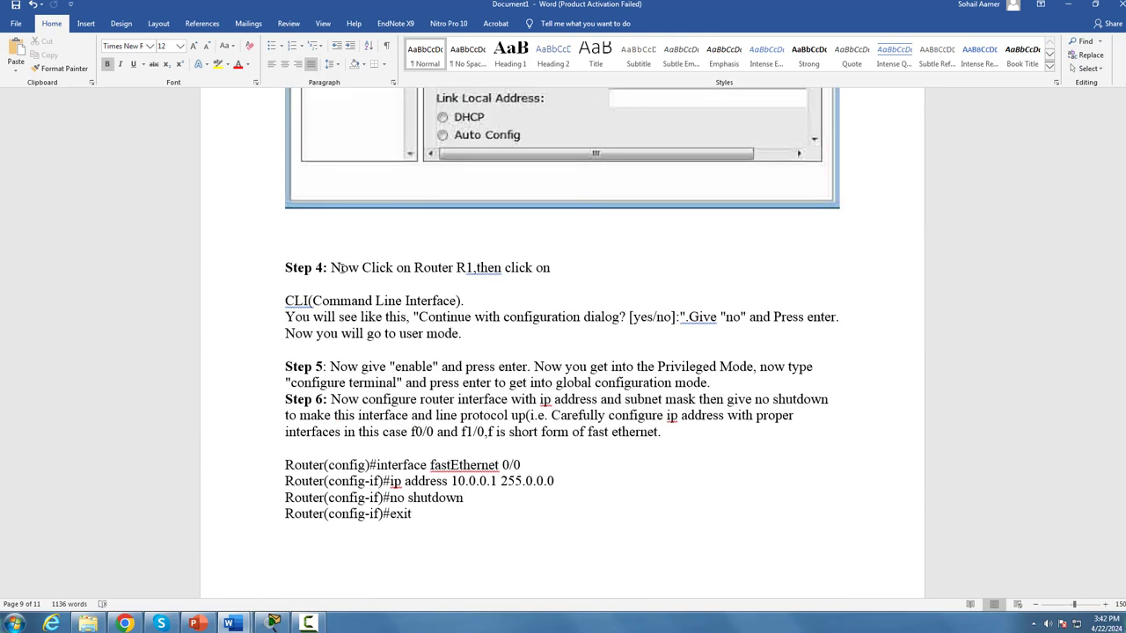
pyautogui.moveTo(333, 267); pyautogui.dragTo(551, 276)
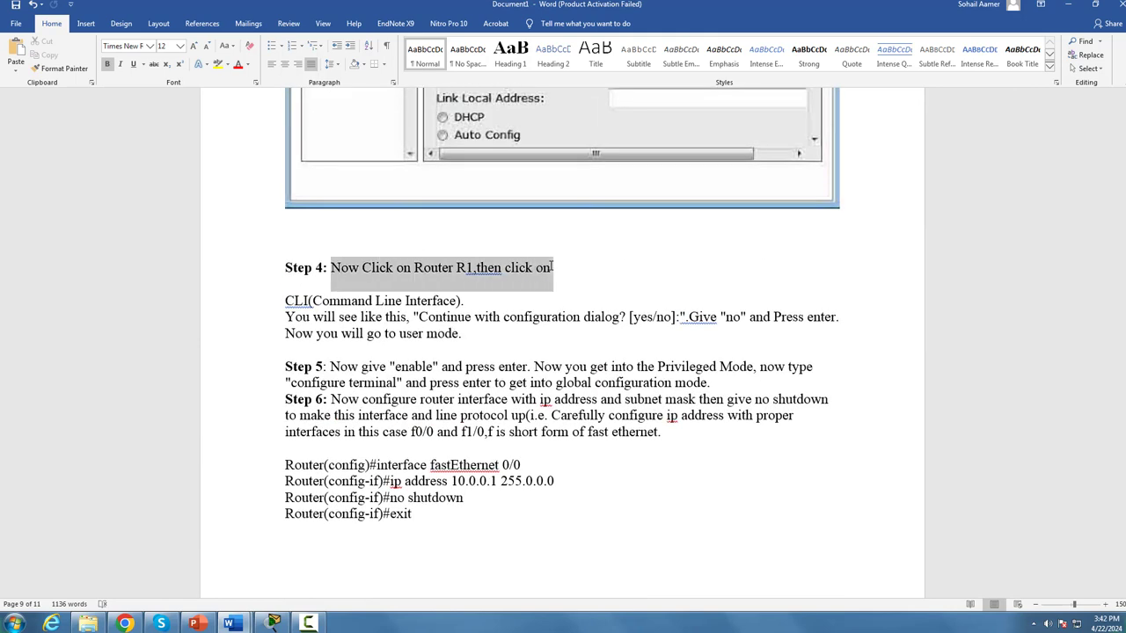
pyautogui.click(218, 67)
pyautogui.click(503, 299)
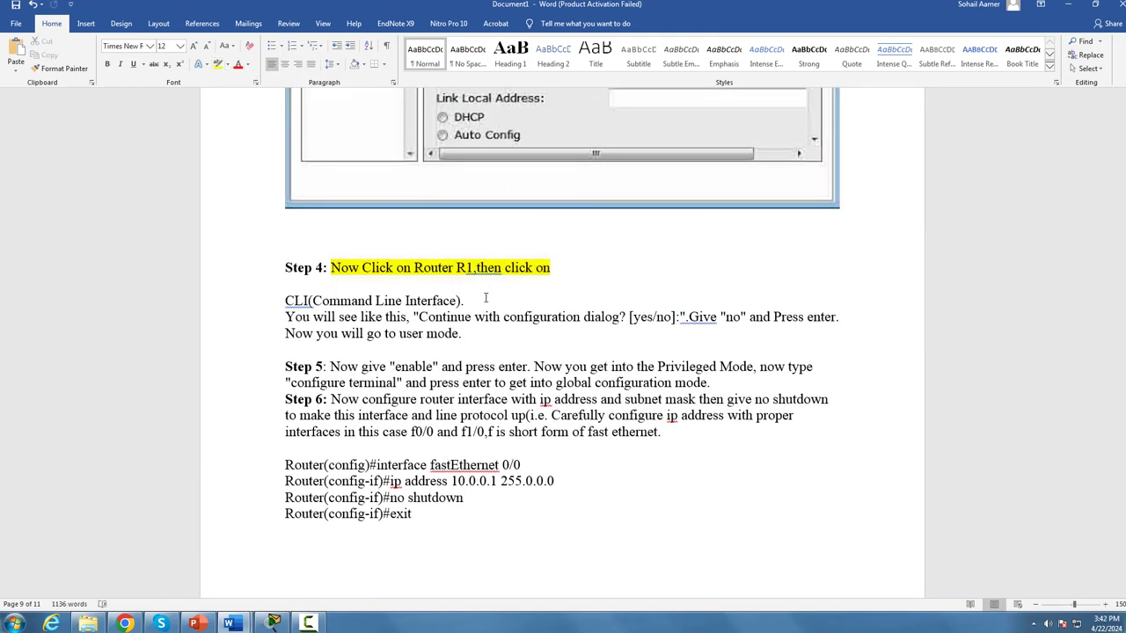
pyautogui.moveTo(463, 299); pyautogui.dragTo(241, 308)
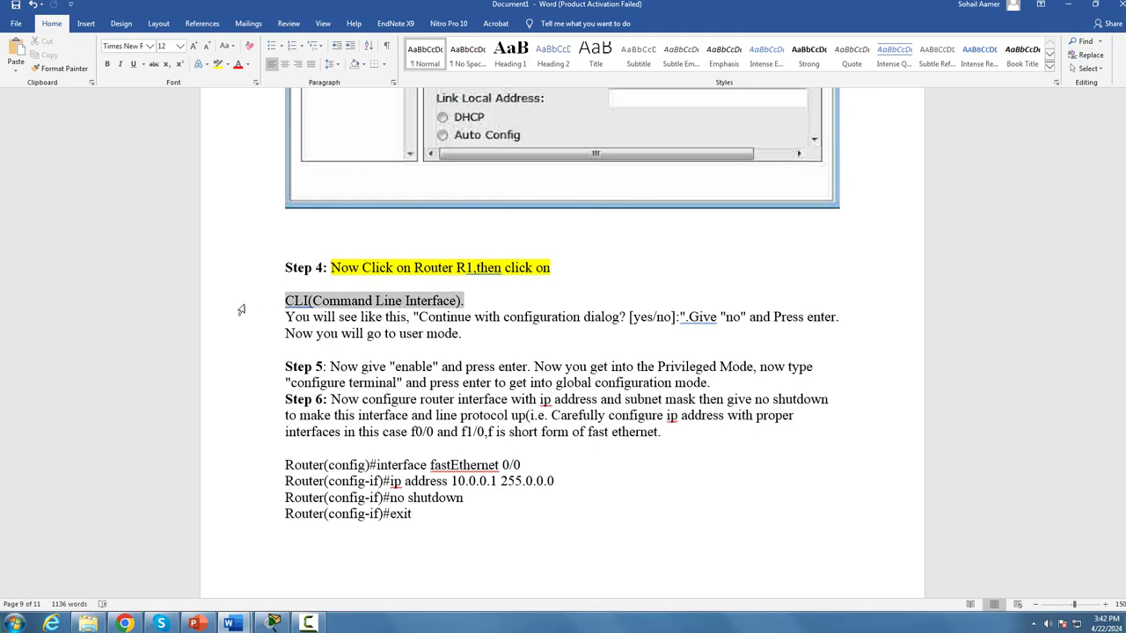
pyautogui.click(218, 67)
pyautogui.click(483, 255)
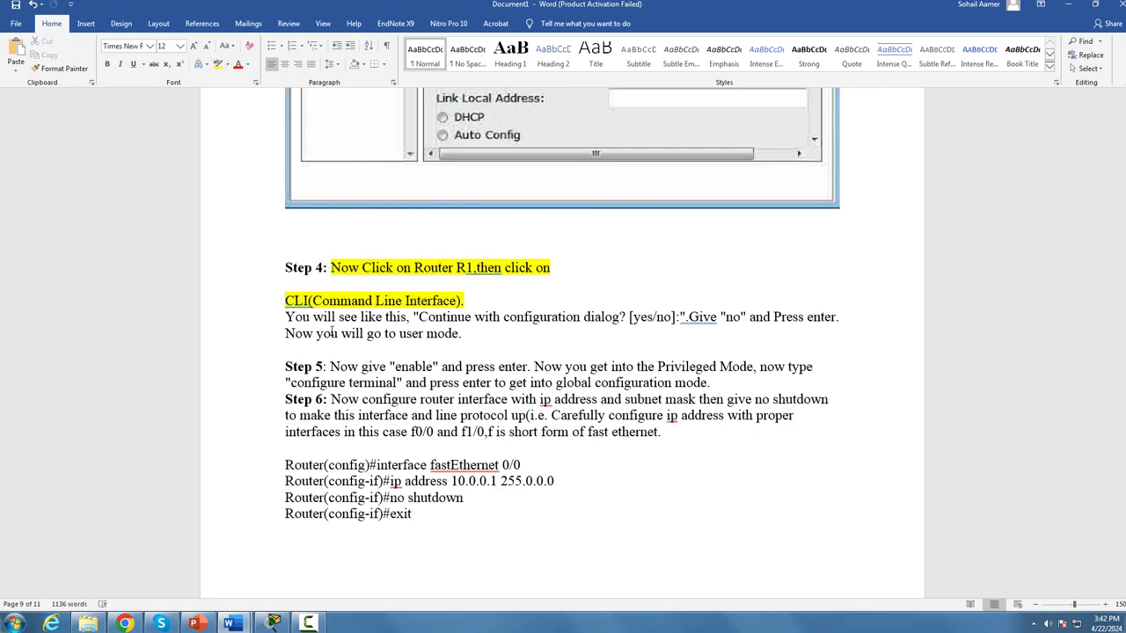
# Step: Highlight "Continue with configuration dialog? [yes/no]:".Give "no" and the line "Now you will go to user mode." in yellow
pyautogui.moveTo(286, 318); pyautogui.dragTo(744, 318)
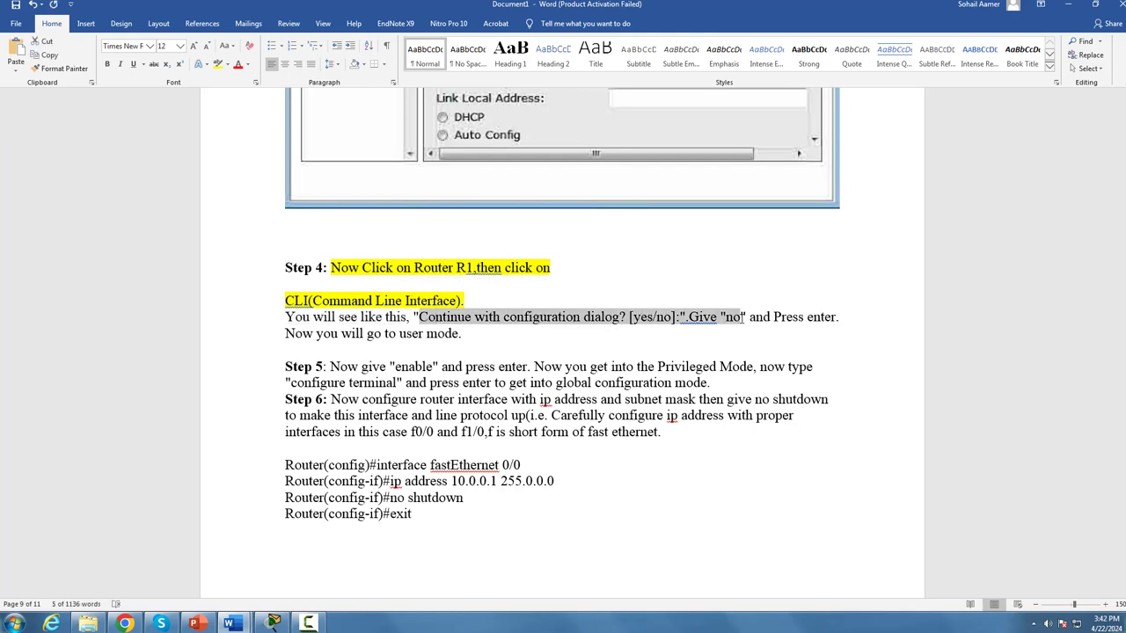
pyautogui.click(214, 63)
pyautogui.click(826, 317)
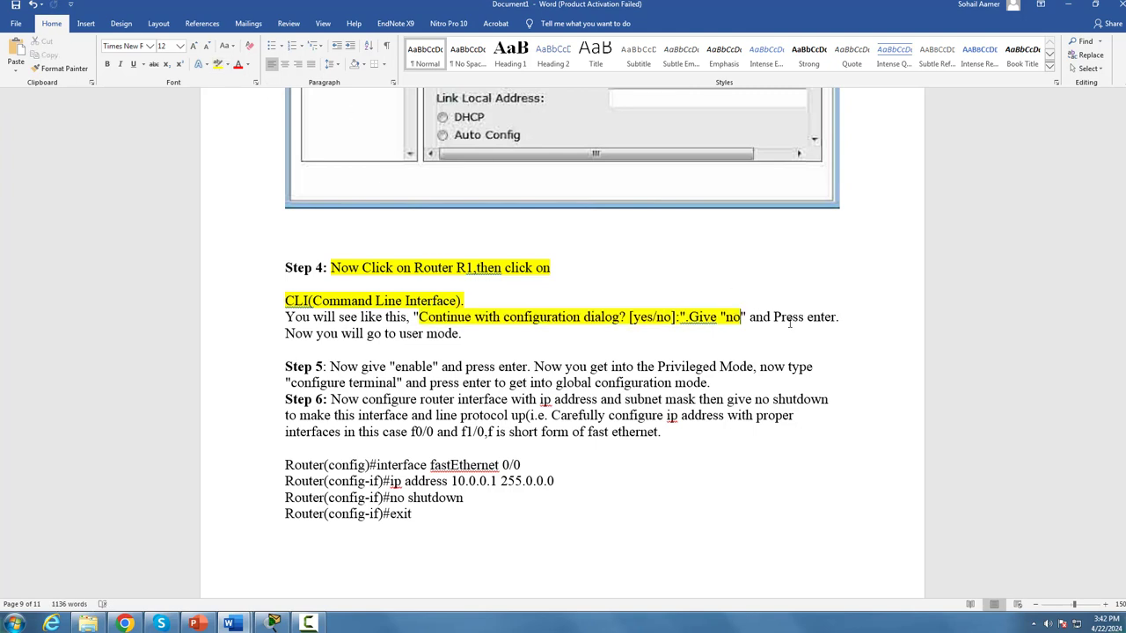
pyautogui.moveTo(840, 318); pyautogui.dragTo(773, 317)
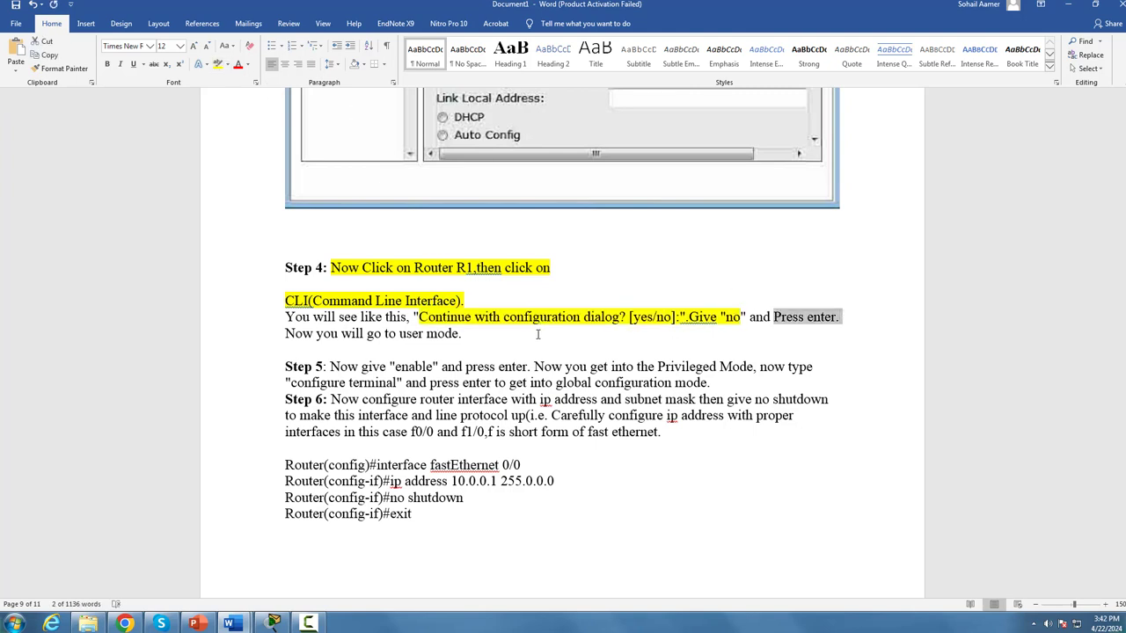
pyautogui.moveTo(481, 339); pyautogui.dragTo(225, 327)
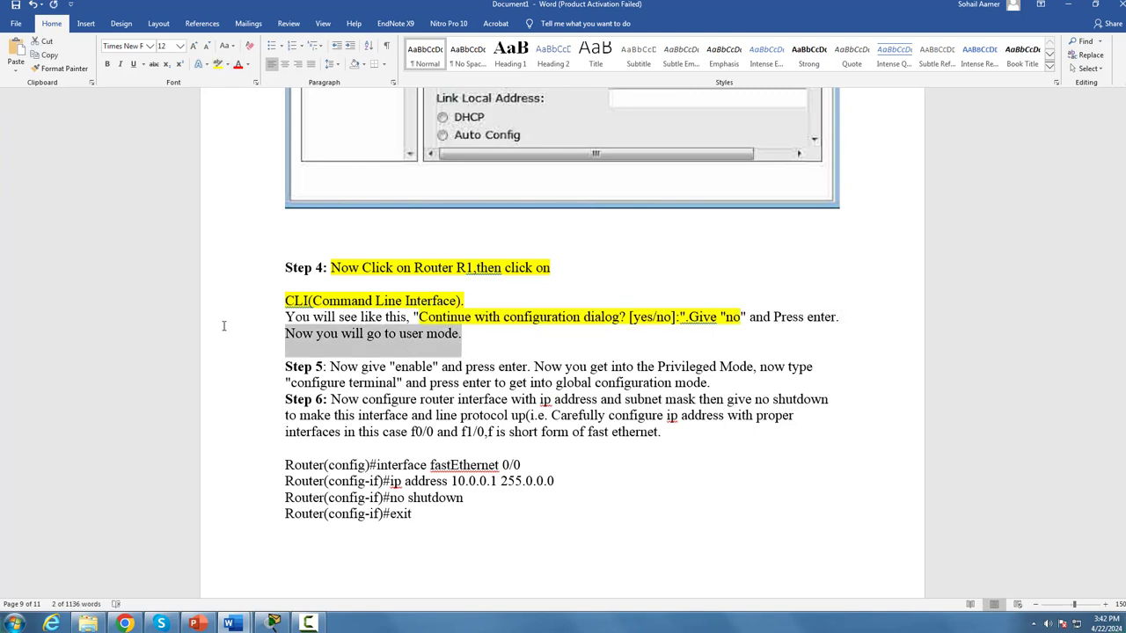
pyautogui.click(214, 63)
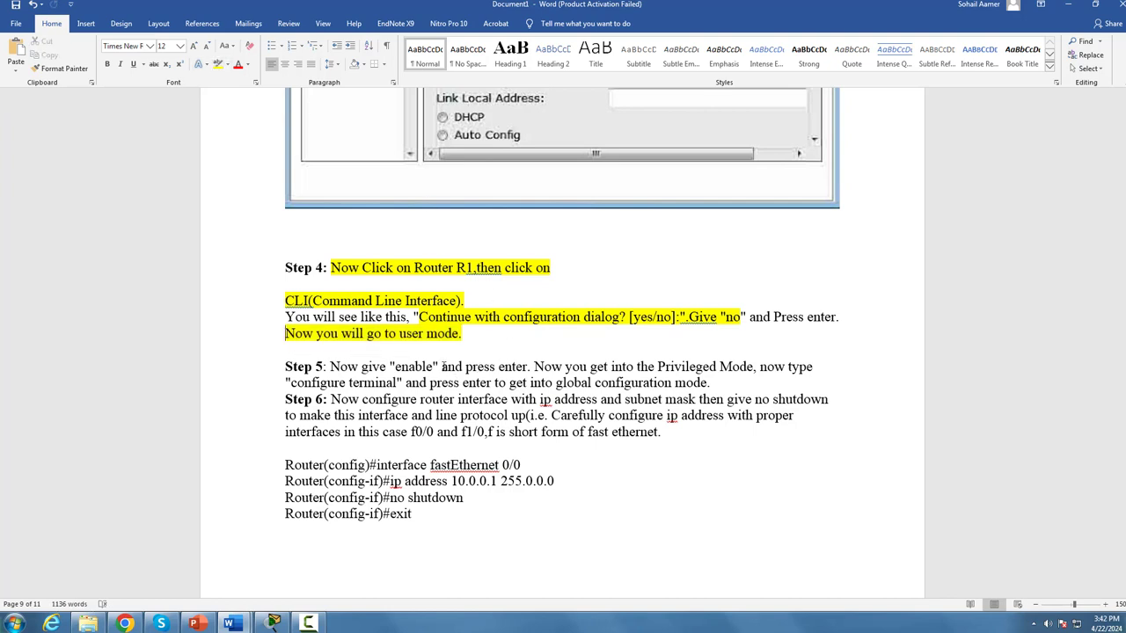
# Step: Highlight "enable", "the Privileged Mode," and "configure terminal" in Step 5 in yellow
pyautogui.moveTo(443, 366); pyautogui.dragTo(388, 367)
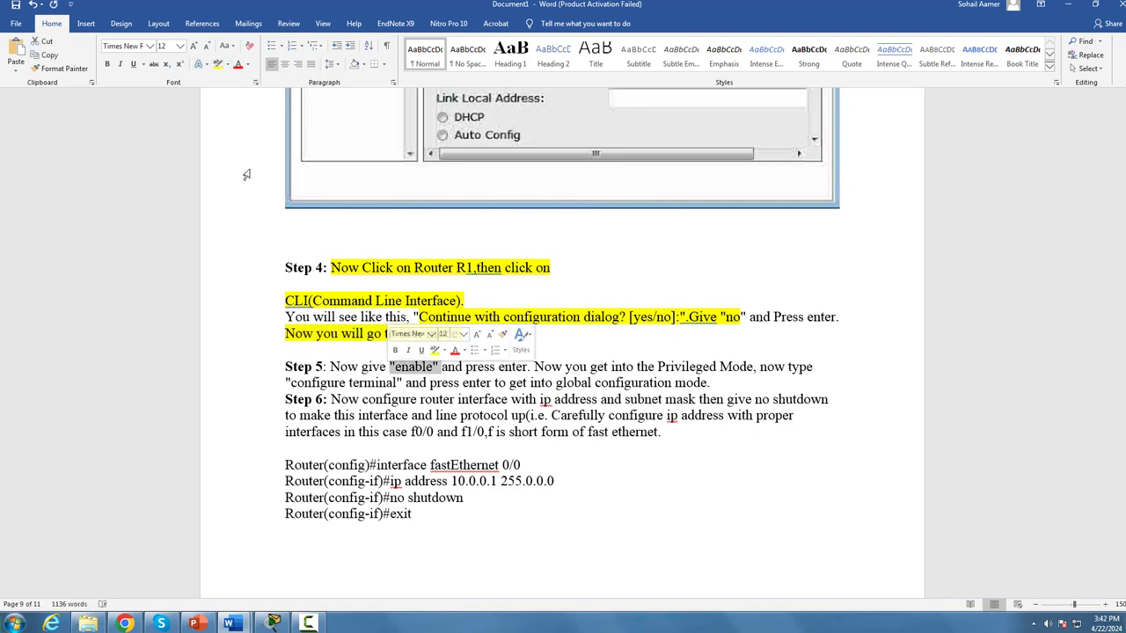
pyautogui.click(214, 63)
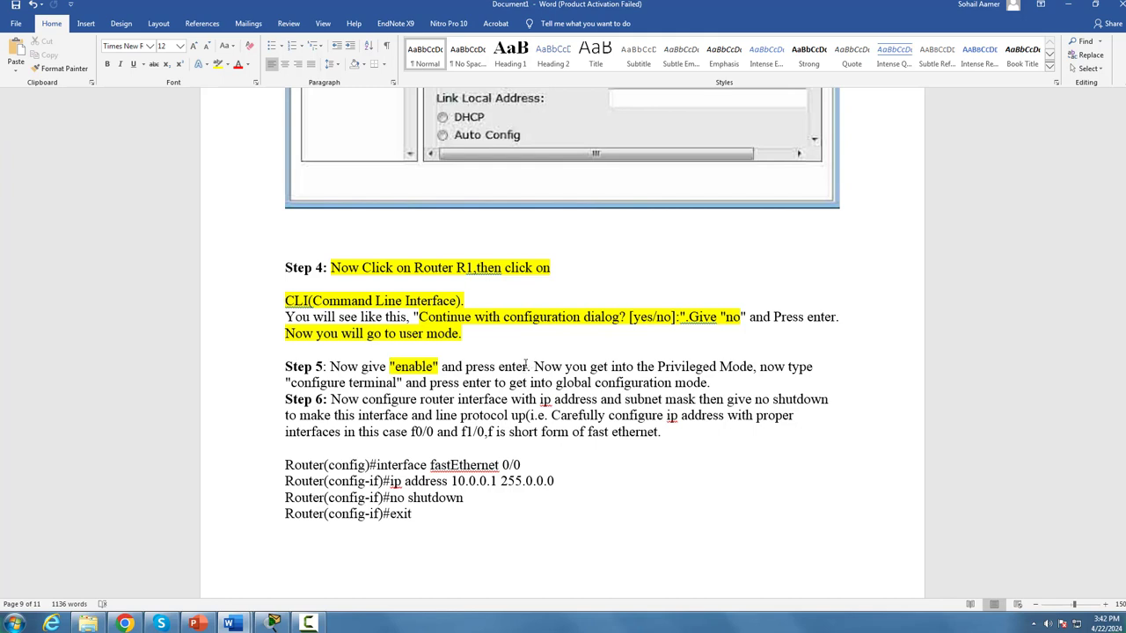
pyautogui.moveTo(759, 366); pyautogui.dragTo(636, 368)
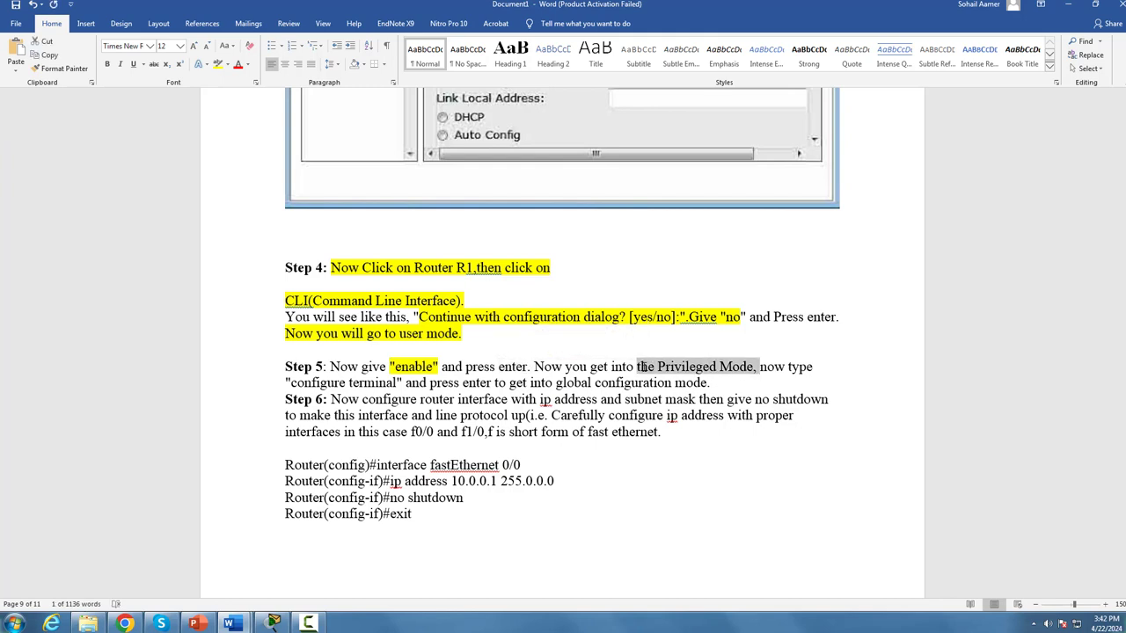
pyautogui.click(219, 72)
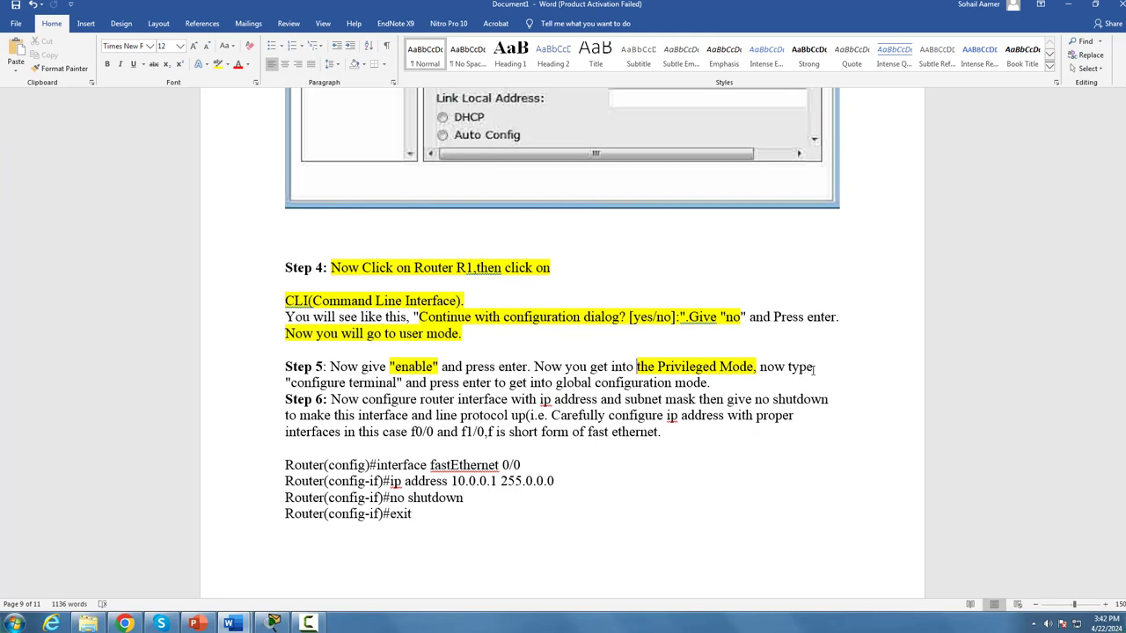
pyautogui.moveTo(404, 382); pyautogui.dragTo(270, 384)
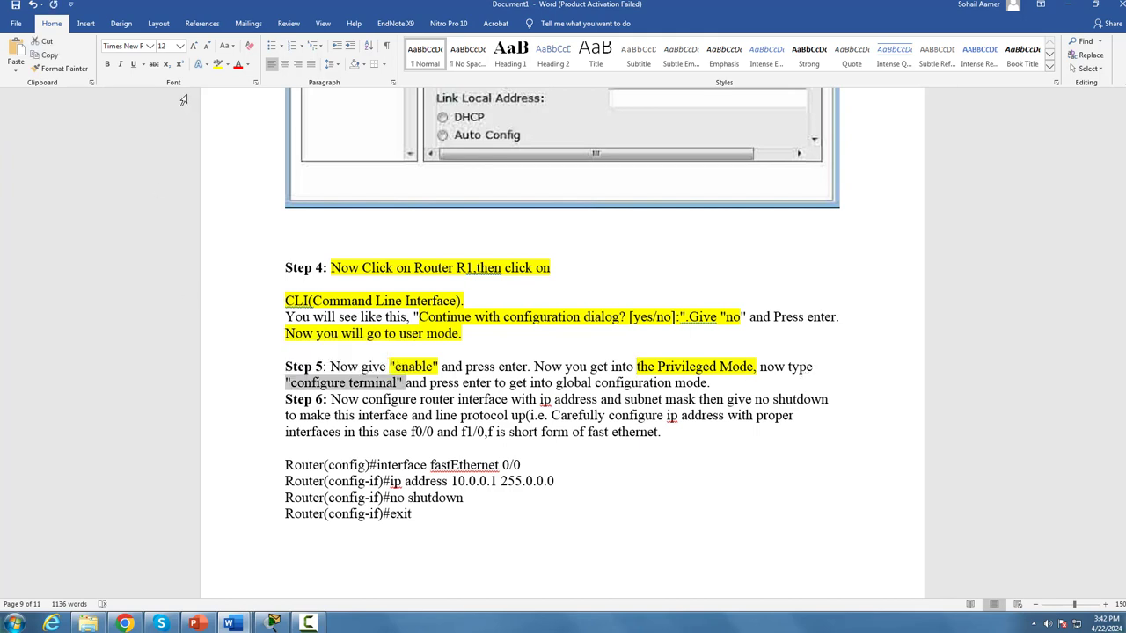
pyautogui.click(219, 71)
pyautogui.click(493, 414)
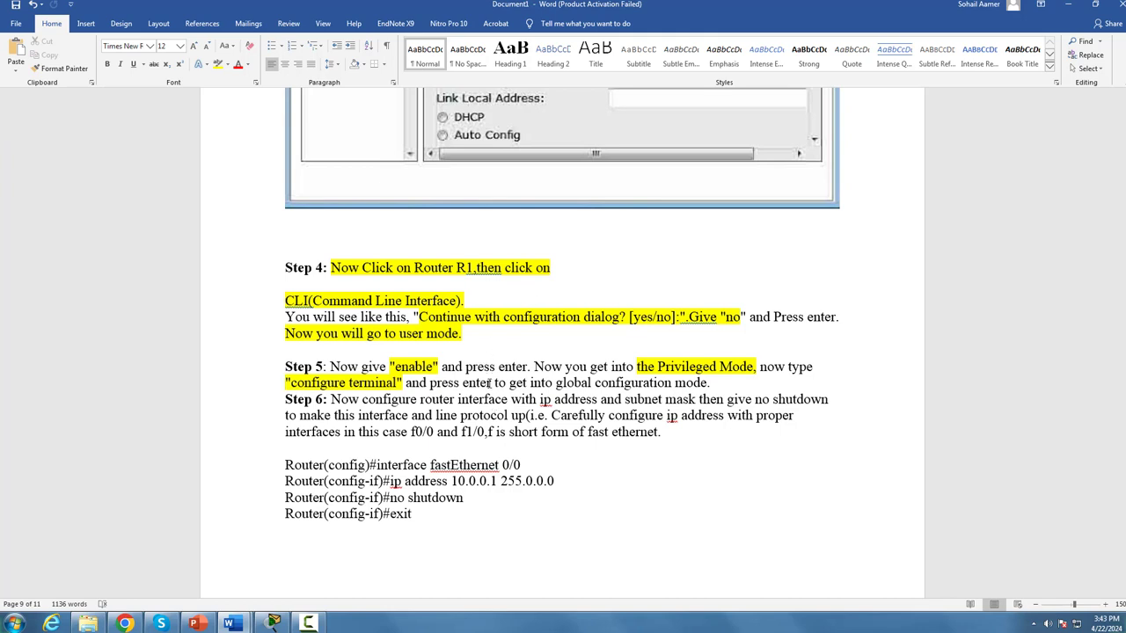
# Step: Highlight "press enter" and the closing words "global configuration mode." in Step 5 in yellow, and review Steps 4 and 5
pyautogui.moveTo(490, 382); pyautogui.dragTo(431, 382)
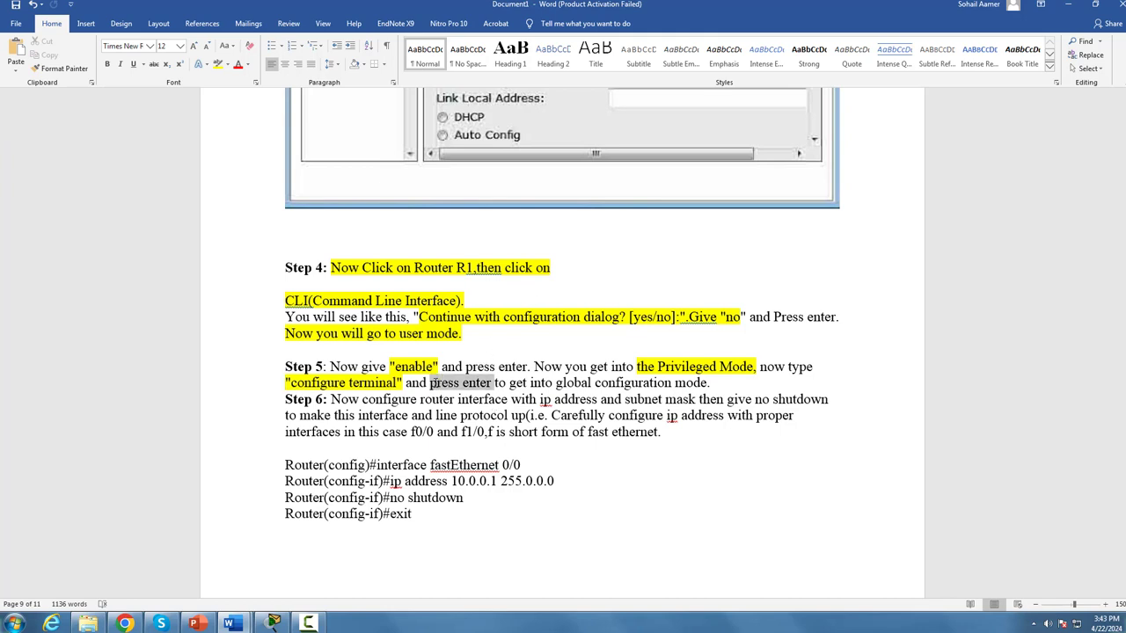
pyautogui.click(219, 70)
pyautogui.moveTo(726, 383); pyautogui.dragTo(546, 385)
pyautogui.click(220, 71)
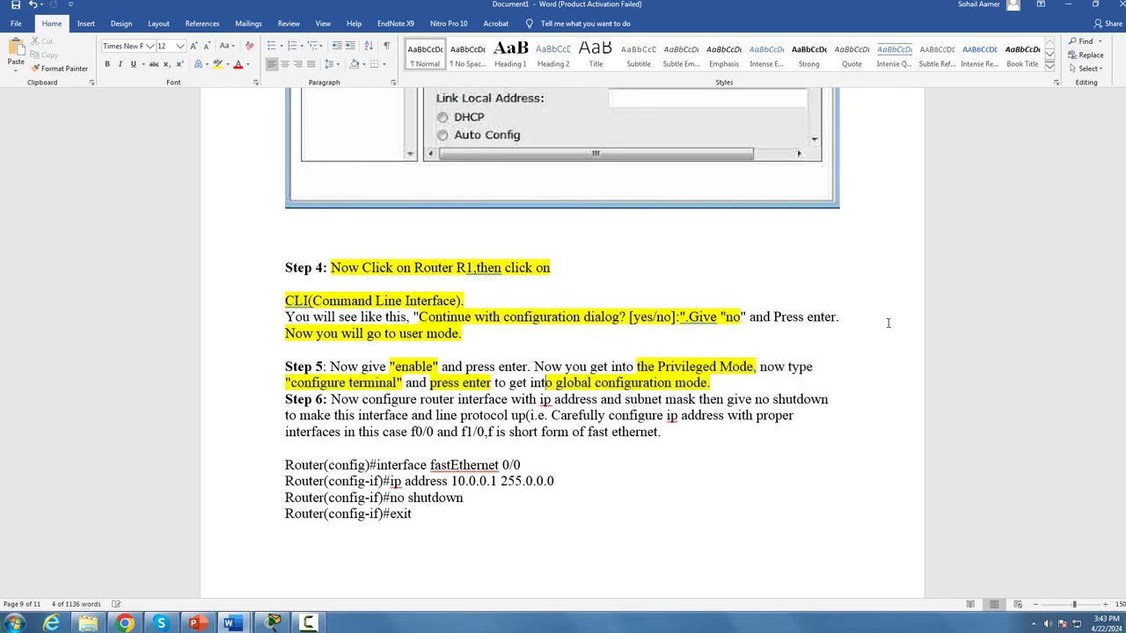
pyautogui.press('Left')
pyautogui.moveTo(730, 379); pyautogui.dragTo(110, 266)
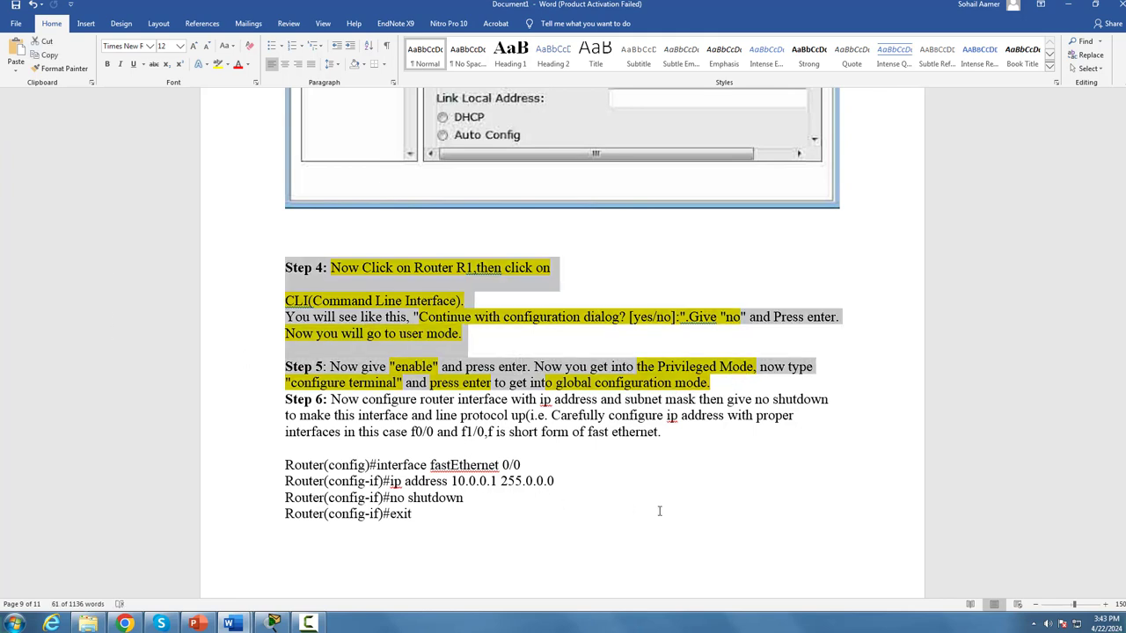
# Step: Highlight the last line of Step 6 and the four fastEthernet 0/0 router commands below it in yellow
pyautogui.scroll(-2, 643, 499)
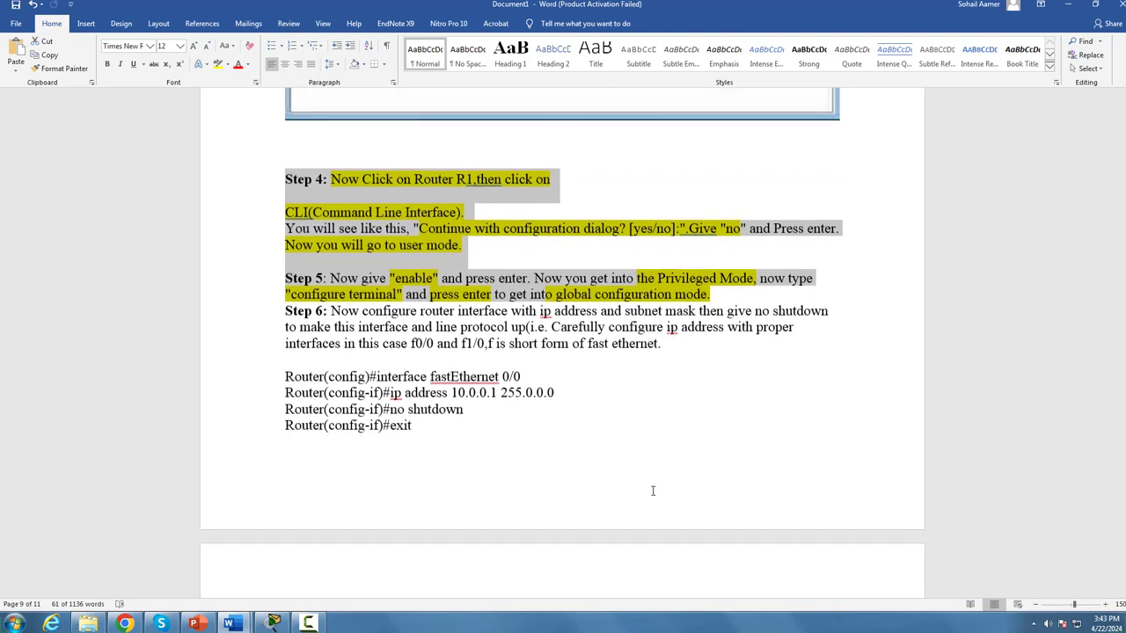
pyautogui.scroll(-1, 653, 491)
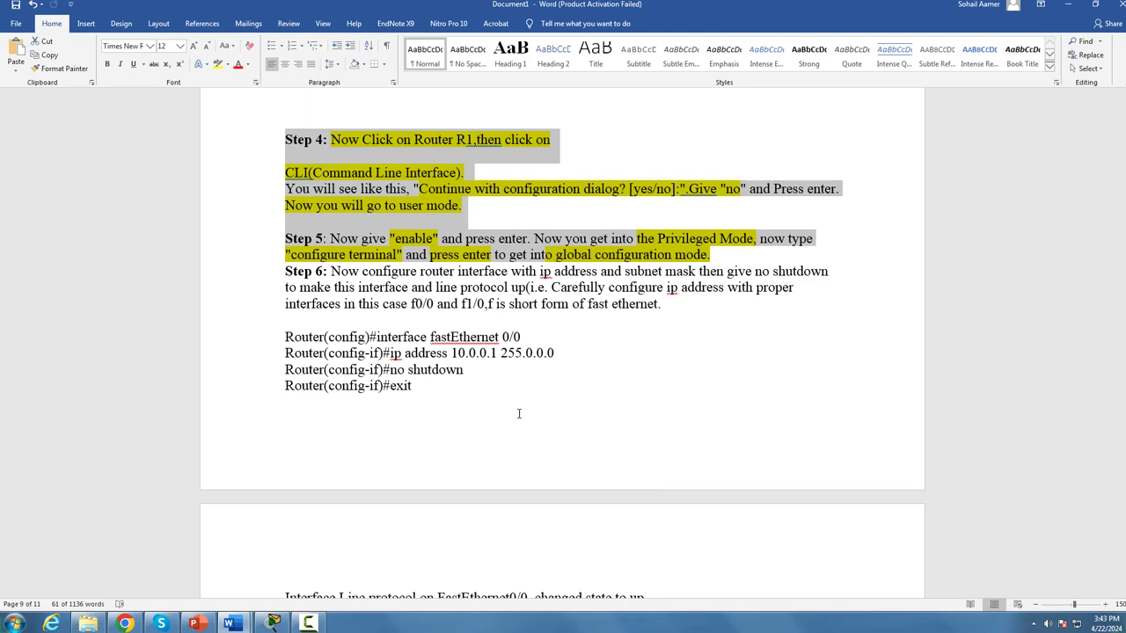
pyautogui.moveTo(477, 407); pyautogui.dragTo(246, 303)
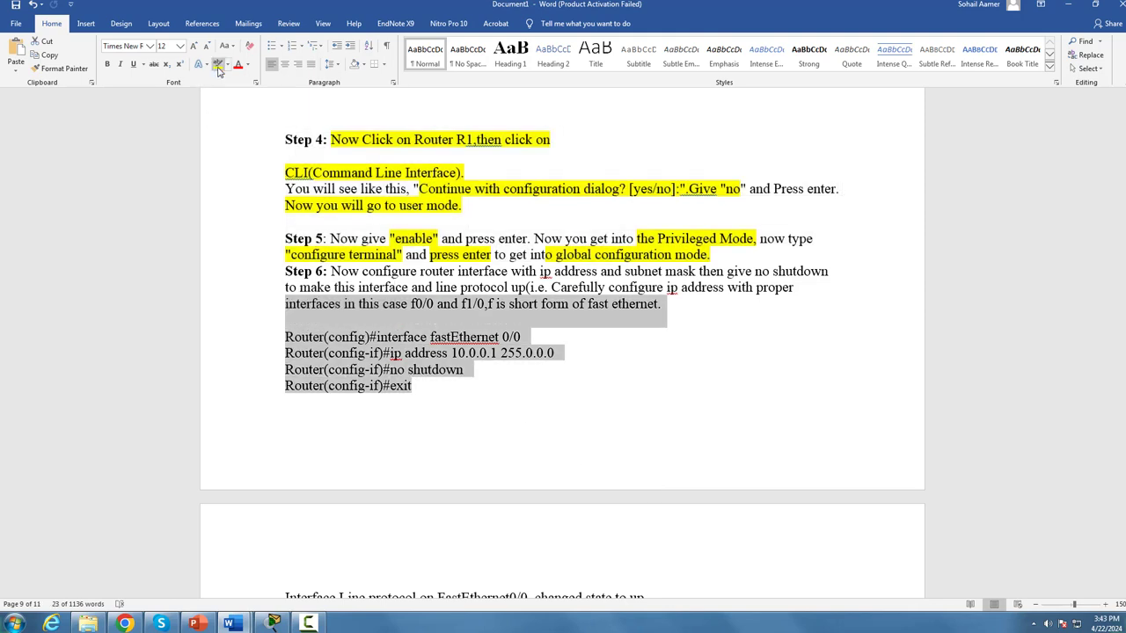
pyautogui.click(218, 68)
pyautogui.click(494, 412)
pyautogui.scroll(-2, 497, 395)
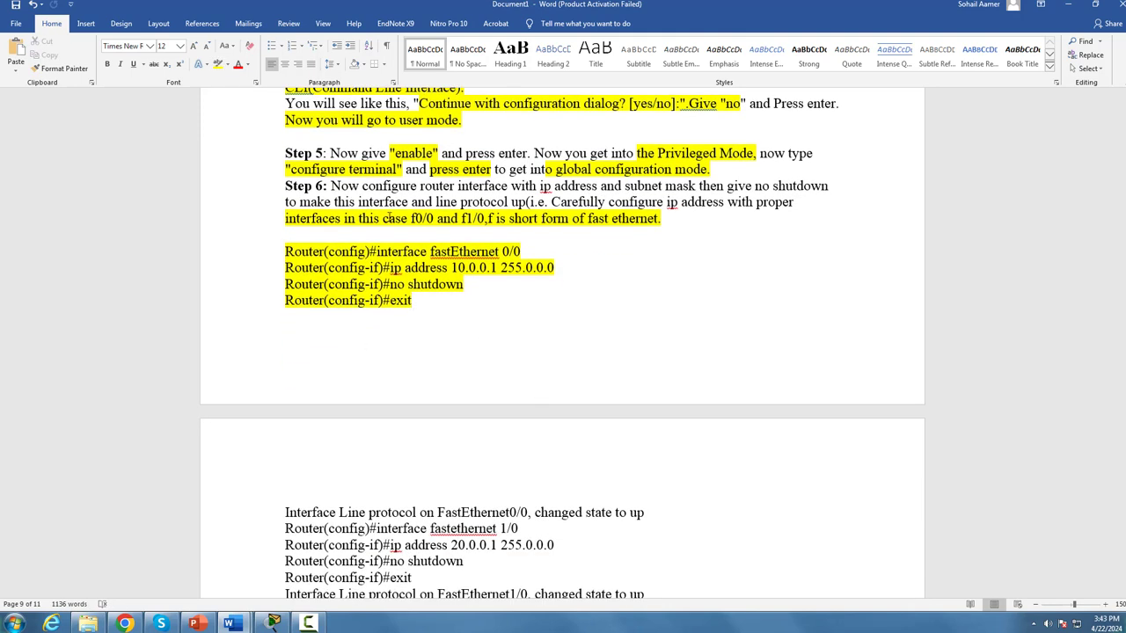
# Step: Switch to Packet Tracer, open Router1's command line and answer no to the initial configuration dialog to reach the user prompt
pyautogui.click(274, 623)
pyautogui.click(453, 188)
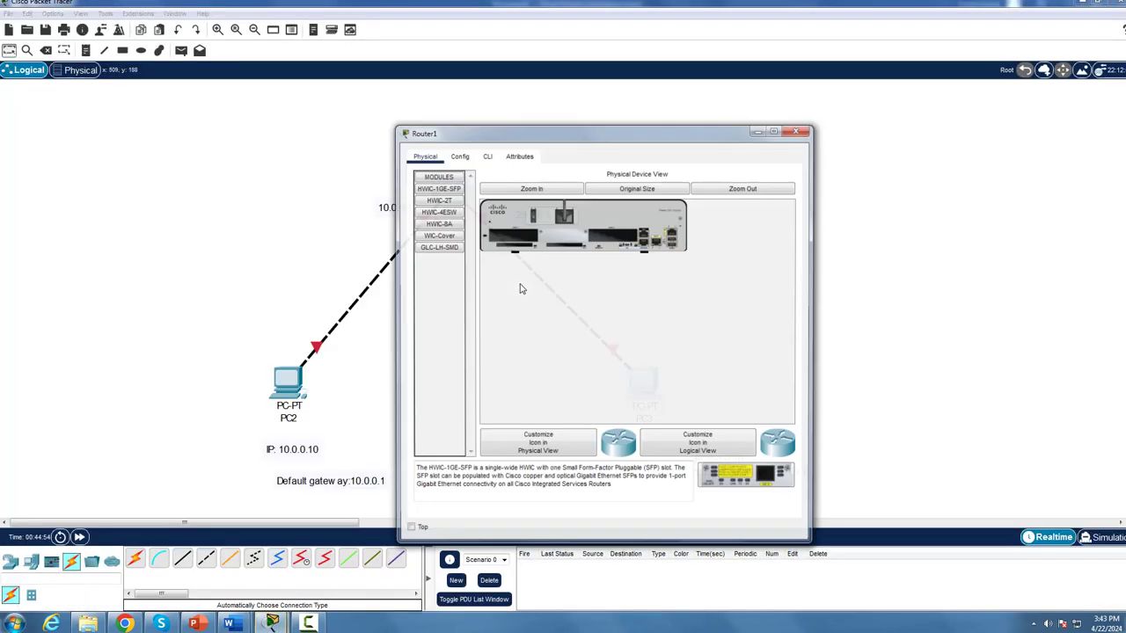
pyautogui.click(487, 157)
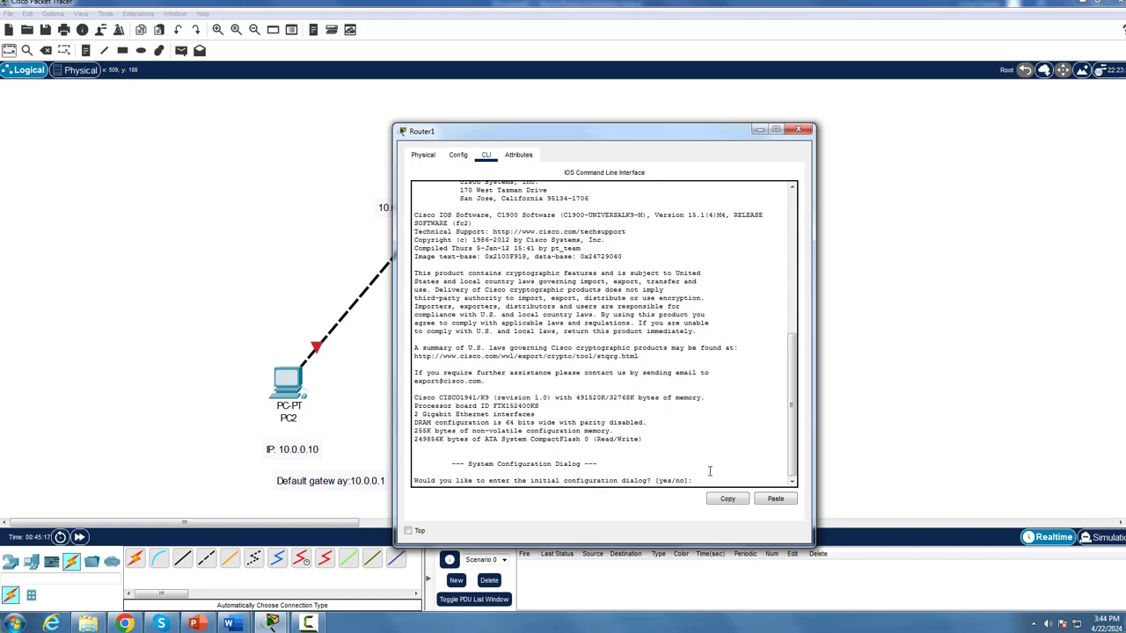
pyautogui.write('no')
pyautogui.press('Return')
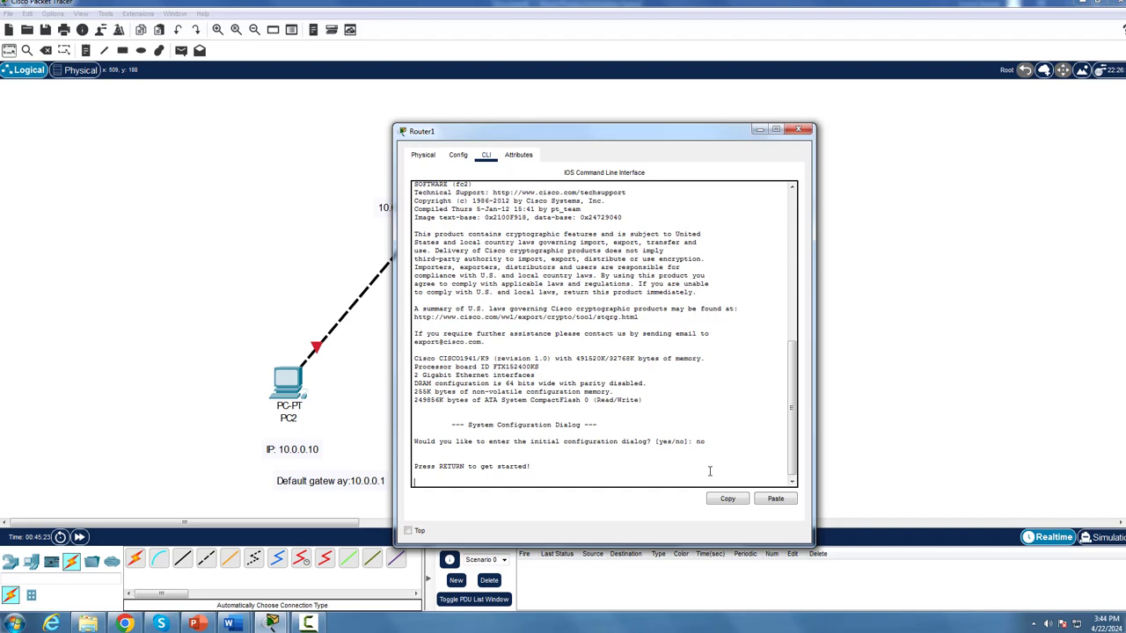
pyautogui.press('Return')
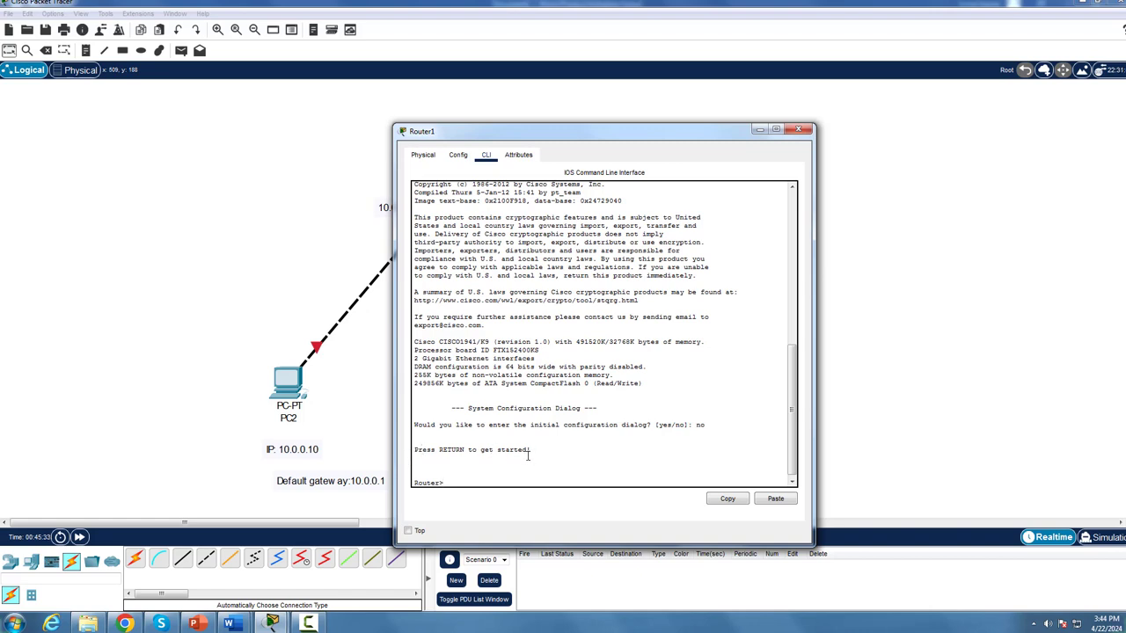
# Step: Enter global configuration mode on Router1 with the commands enable and config t
pyautogui.write('able')
pyautogui.press('Return')
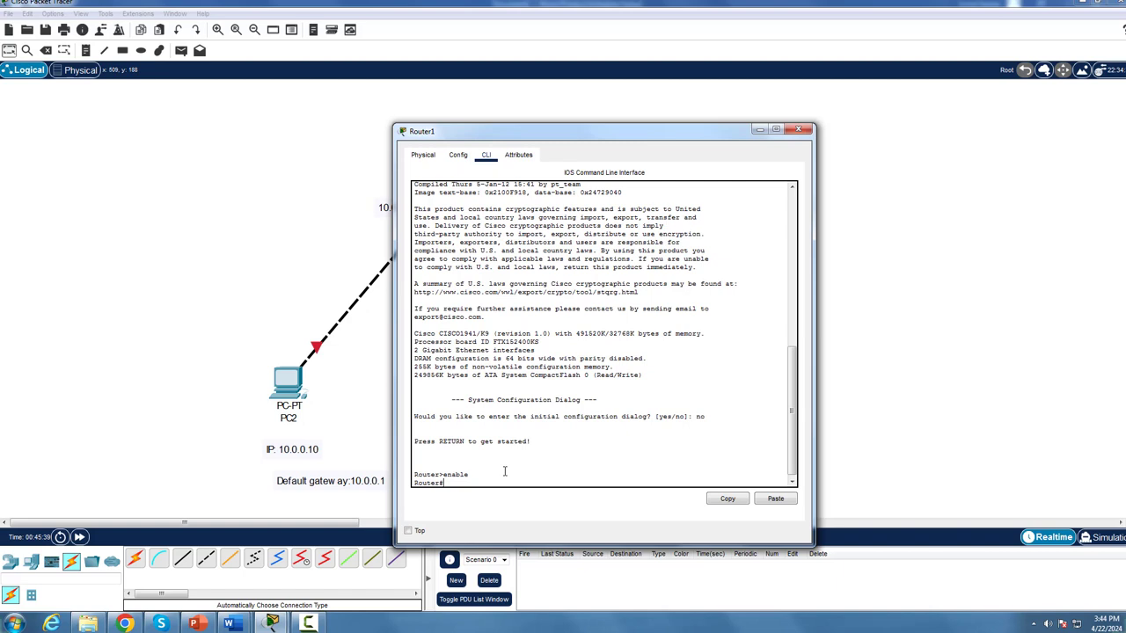
pyautogui.write('config t')
pyautogui.press('Return')
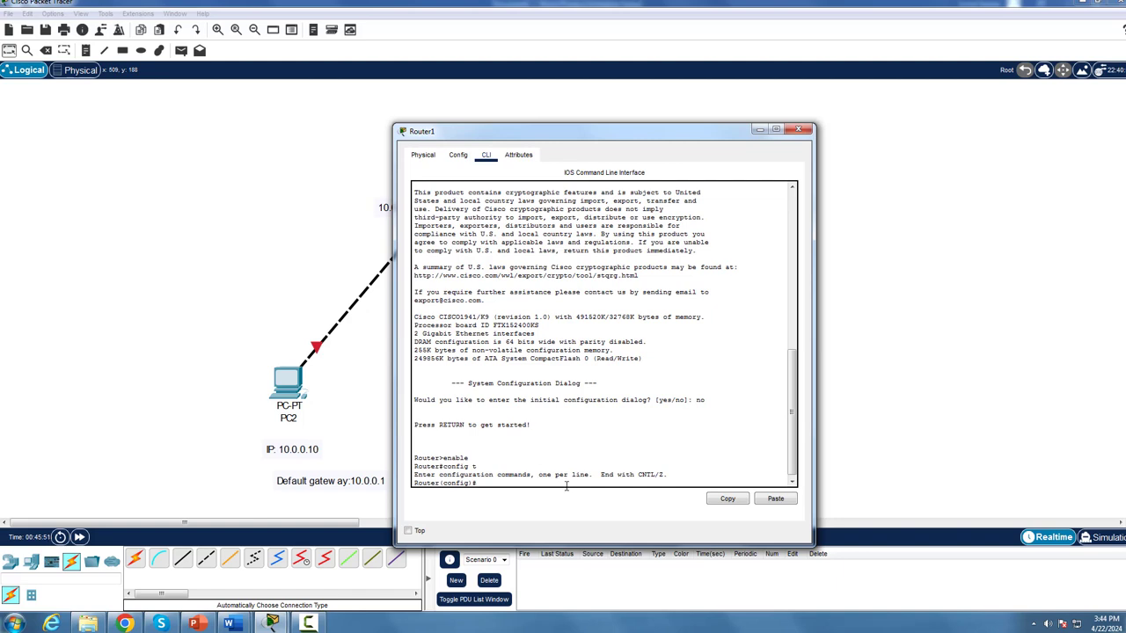
pyautogui.moveTo(478, 483); pyautogui.dragTo(409, 483)
pyautogui.click(497, 482)
# Step: Switch to Word and examine the interface fastethernet 1/0 command and the router commands that follow it
pyautogui.click(250, 619)
pyautogui.click(171, 562)
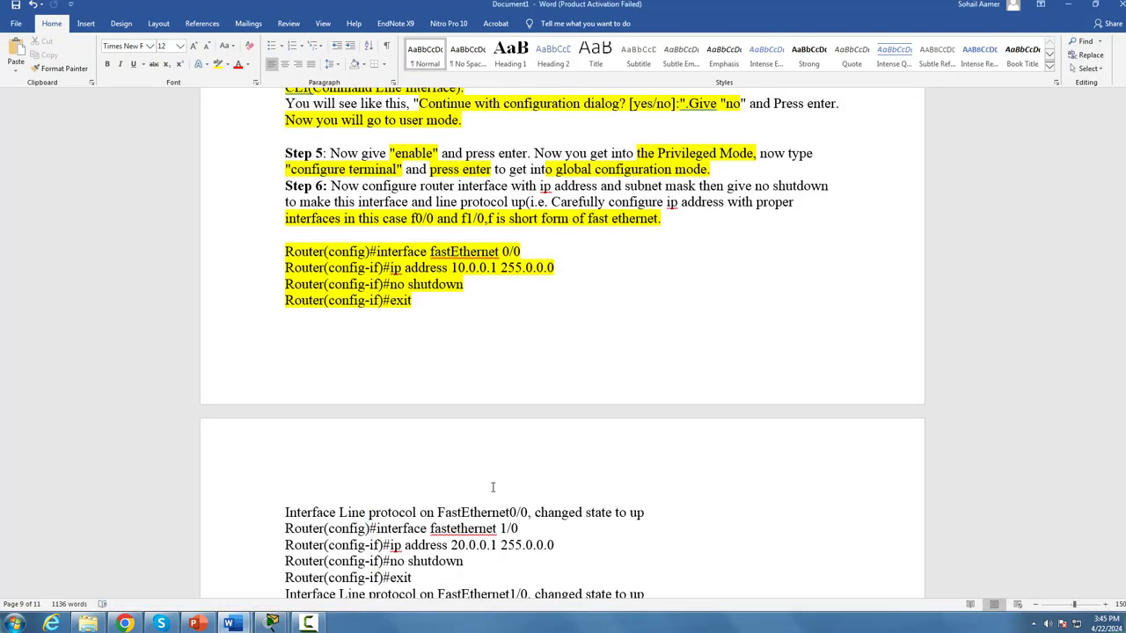
pyautogui.scroll(-3, 573, 457)
pyautogui.scroll(8, 572, 457)
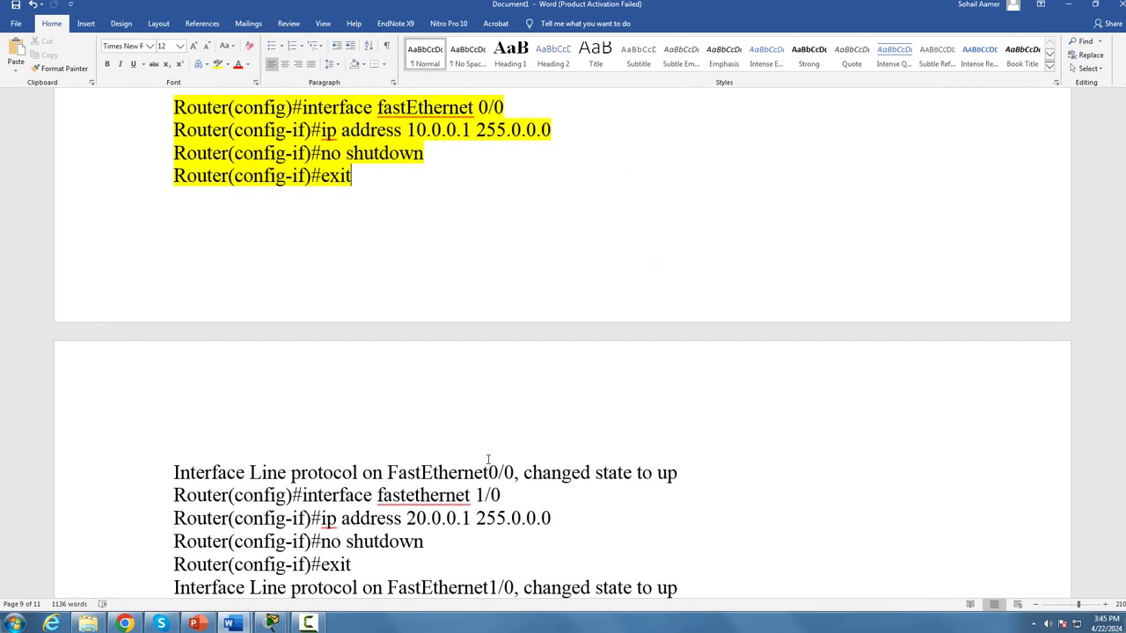
pyautogui.scroll(-3, 508, 458)
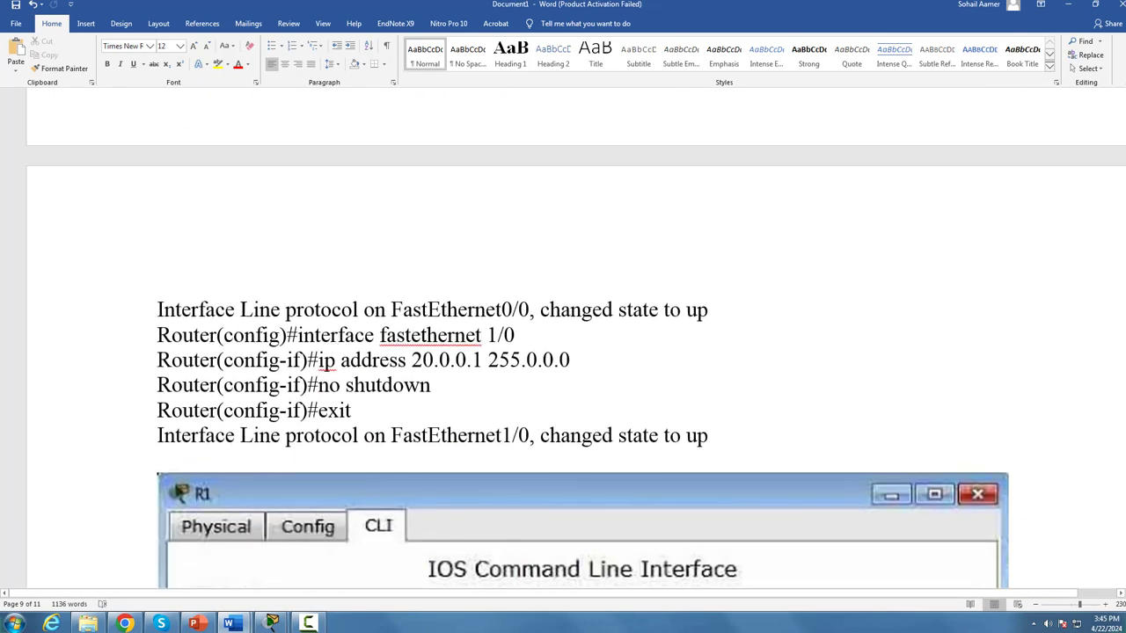
pyautogui.moveTo(530, 333); pyautogui.dragTo(380, 335)
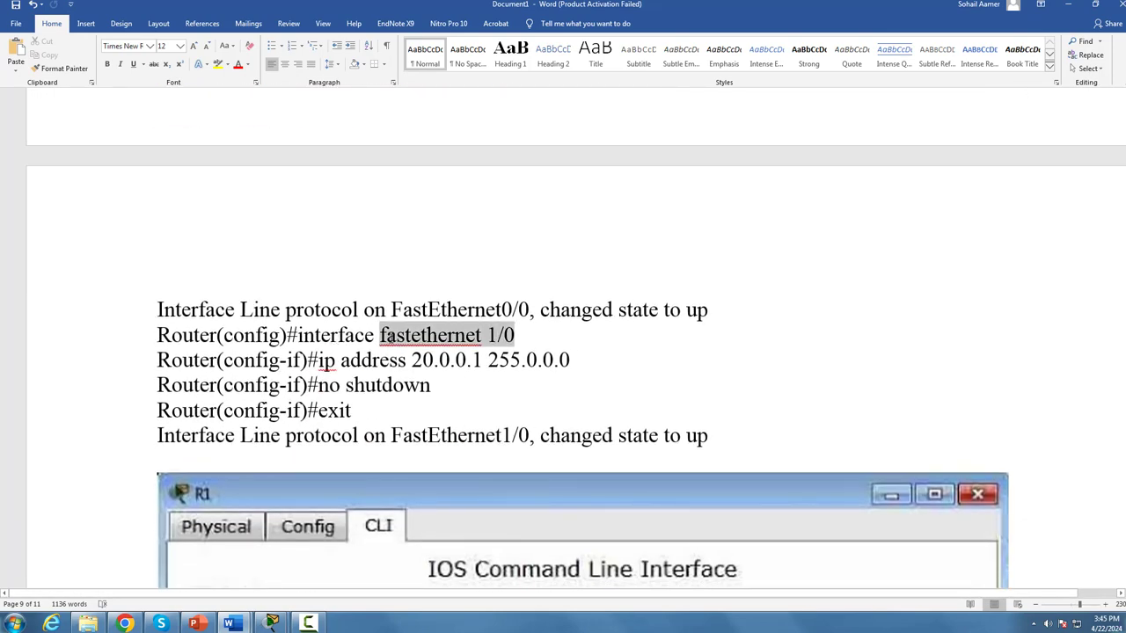
pyautogui.click(502, 343)
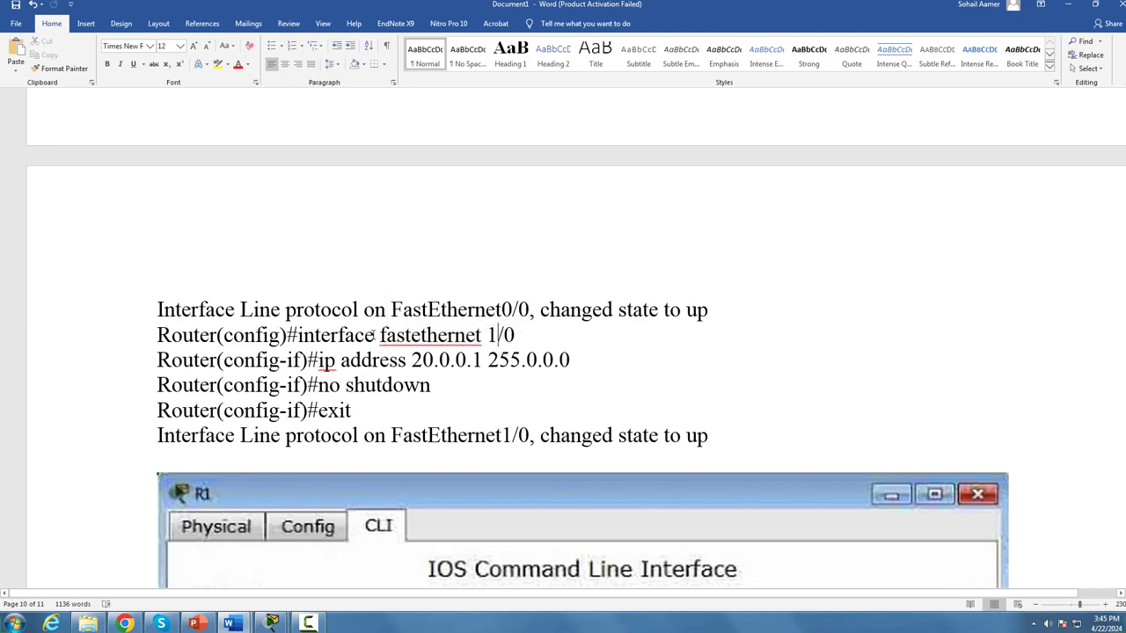
pyautogui.moveTo(368, 336); pyautogui.dragTo(483, 338)
pyautogui.click(483, 339)
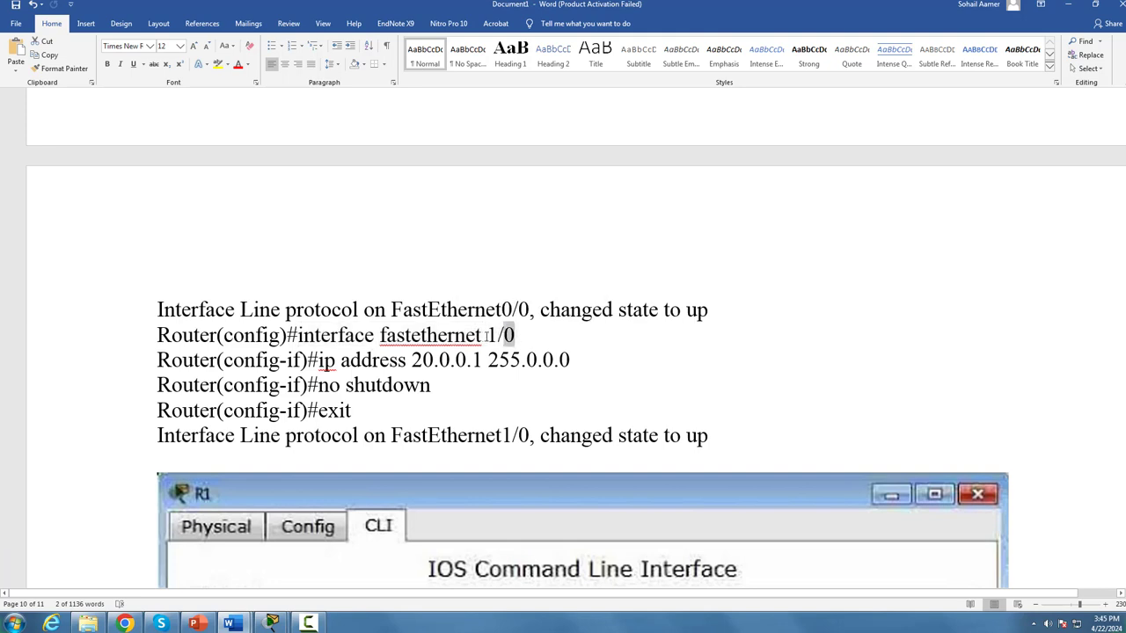
# Step: Switch to Packet Tracer, check which Router1 port links to PC2, and enter interface Gig0/0 in Router1's command line
pyautogui.doubleClick(483, 339)
pyautogui.click(272, 622)
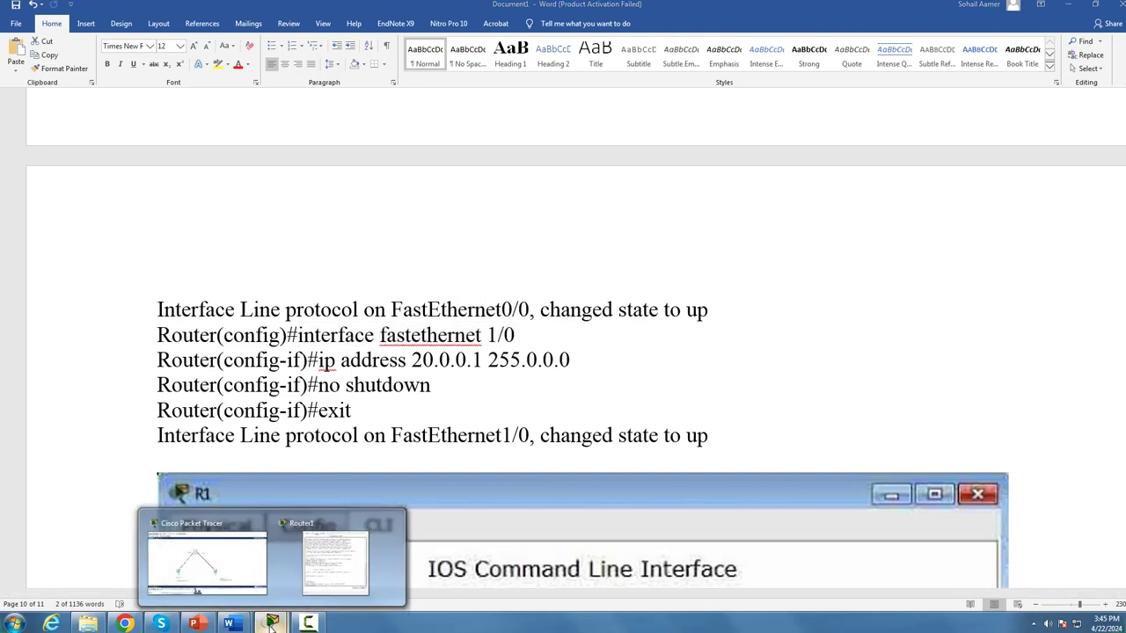
pyautogui.click(245, 578)
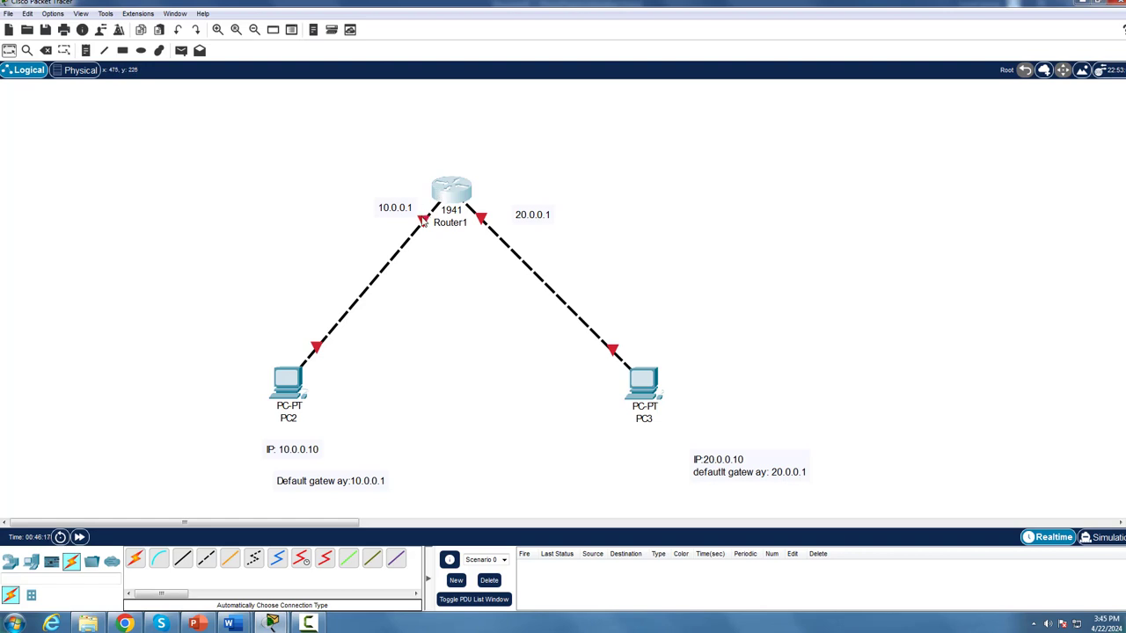
pyautogui.moveTo(423, 220)
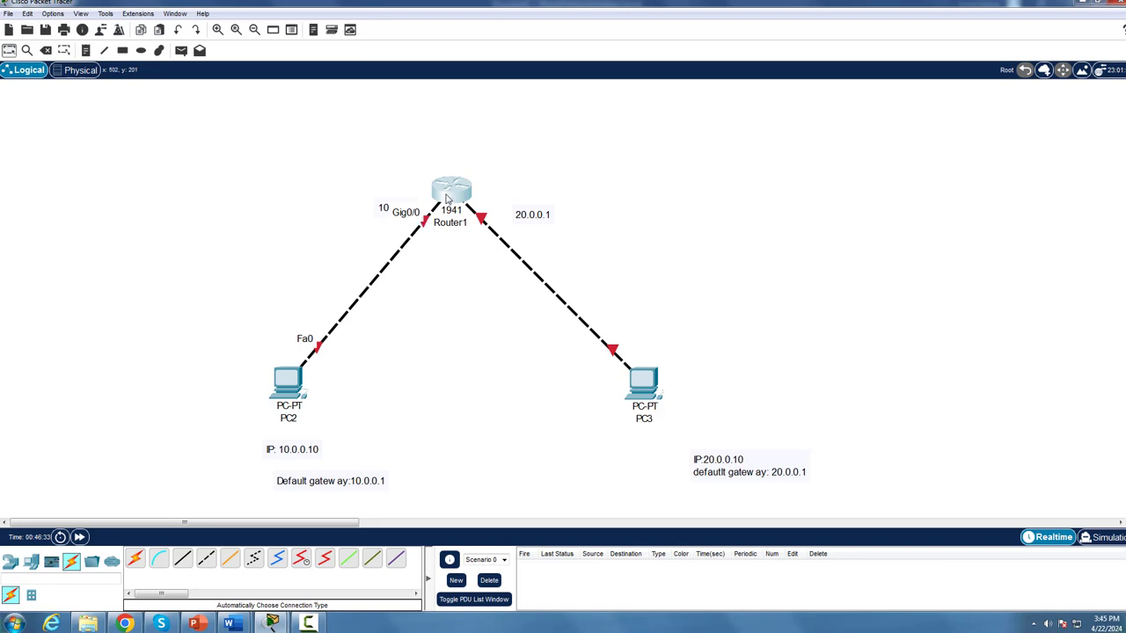
pyautogui.click(446, 199)
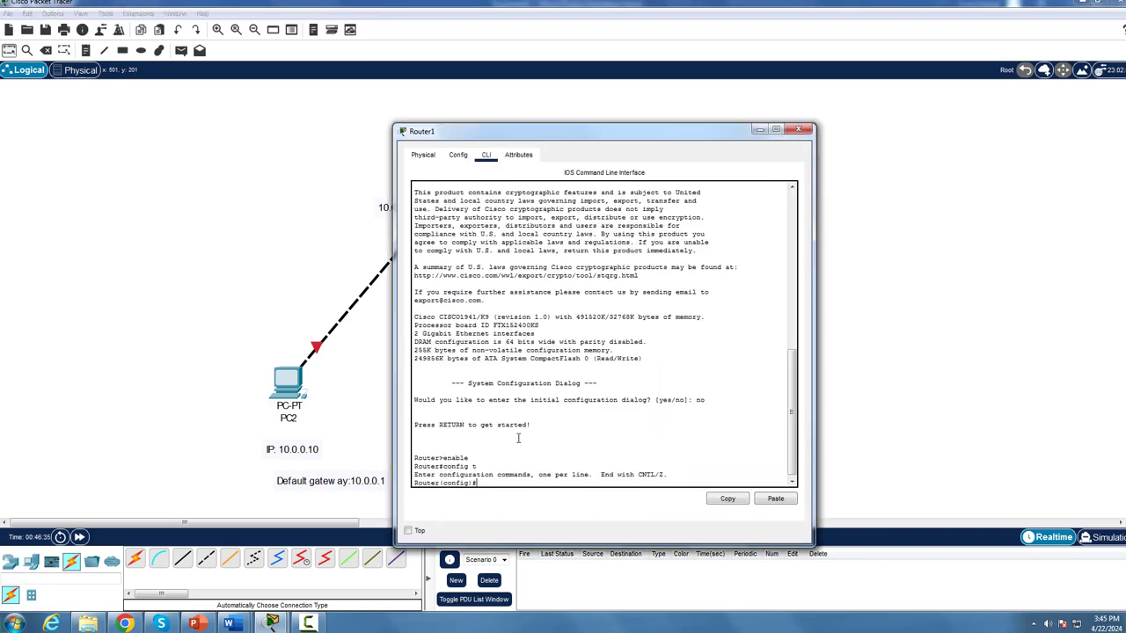
pyautogui.write('interface Gig0/0')
pyautogui.press('Return')
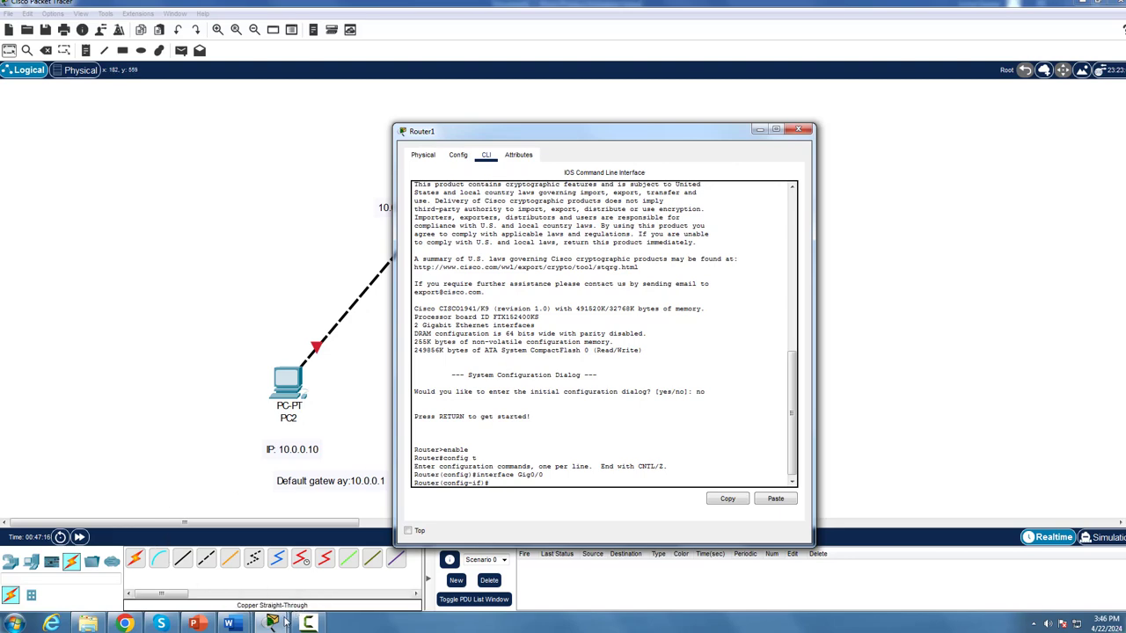
# Step: Switch to Word and examine the fastethernet 1/0 line and the ip address command below it
pyautogui.moveTo(229, 623)
pyautogui.click(200, 559)
pyautogui.moveTo(380, 335); pyautogui.dragTo(514, 336)
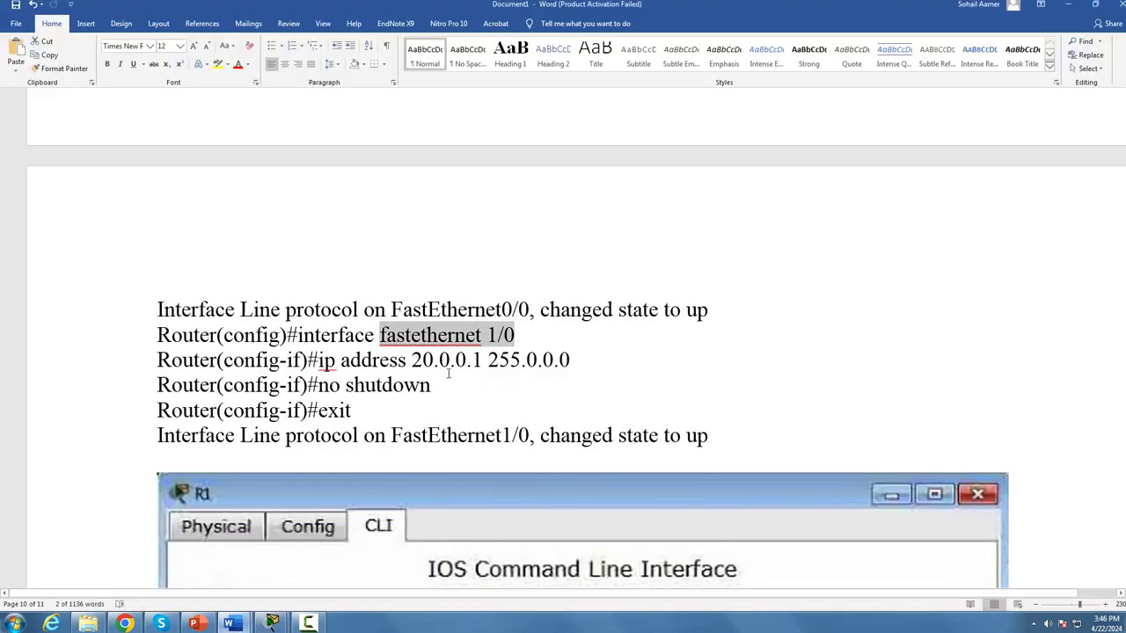
pyautogui.moveTo(319, 361); pyautogui.dragTo(489, 361)
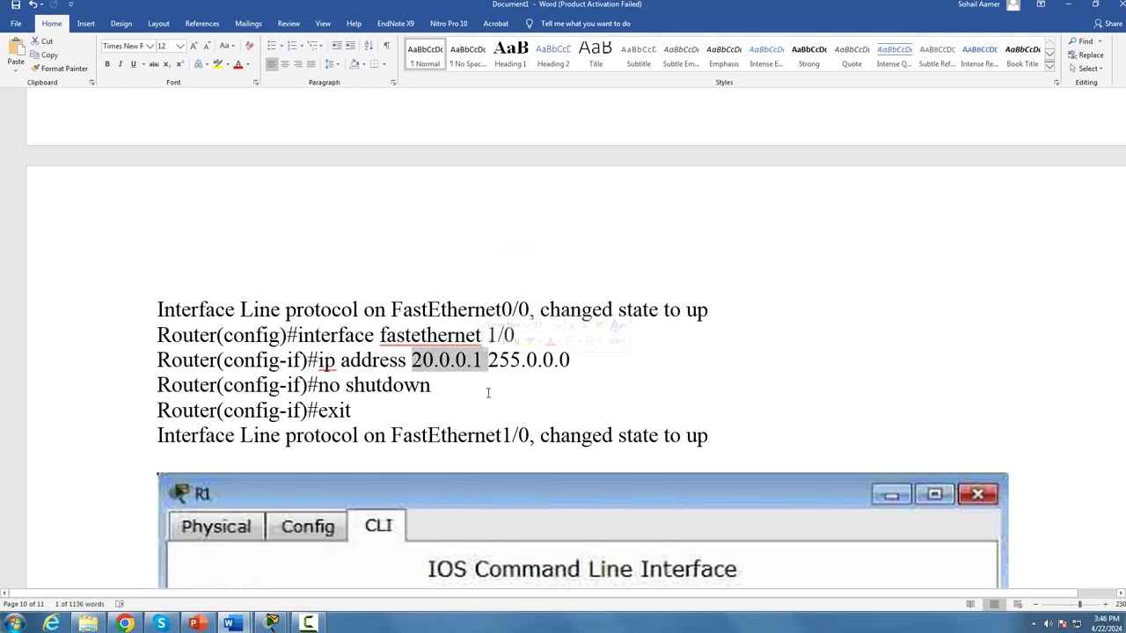
pyautogui.click(236, 624)
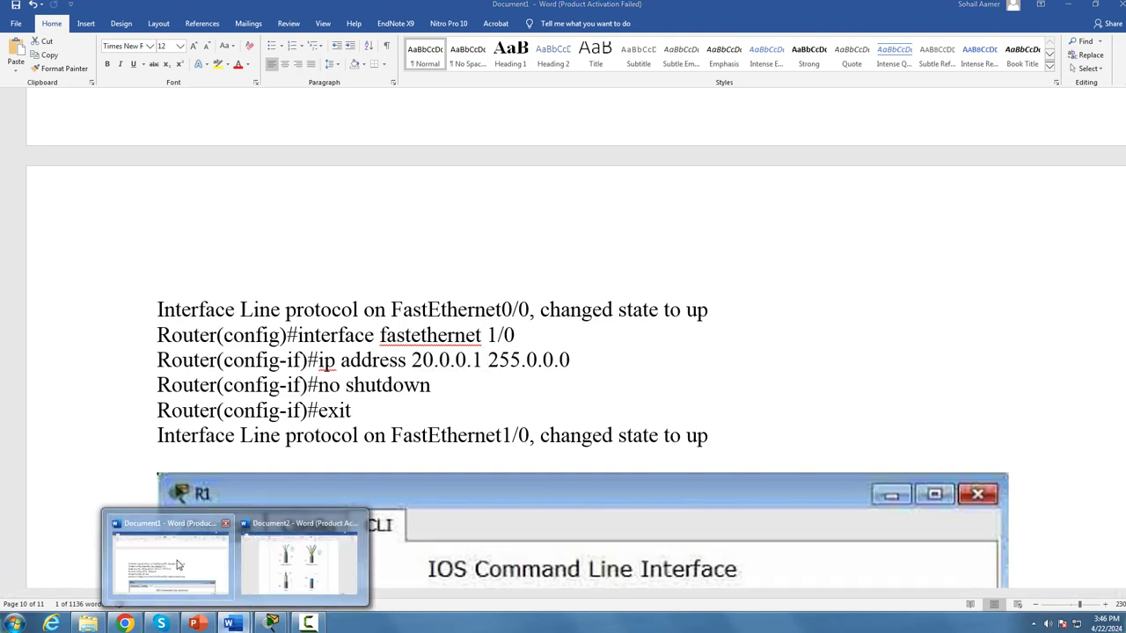
pyautogui.click(179, 565)
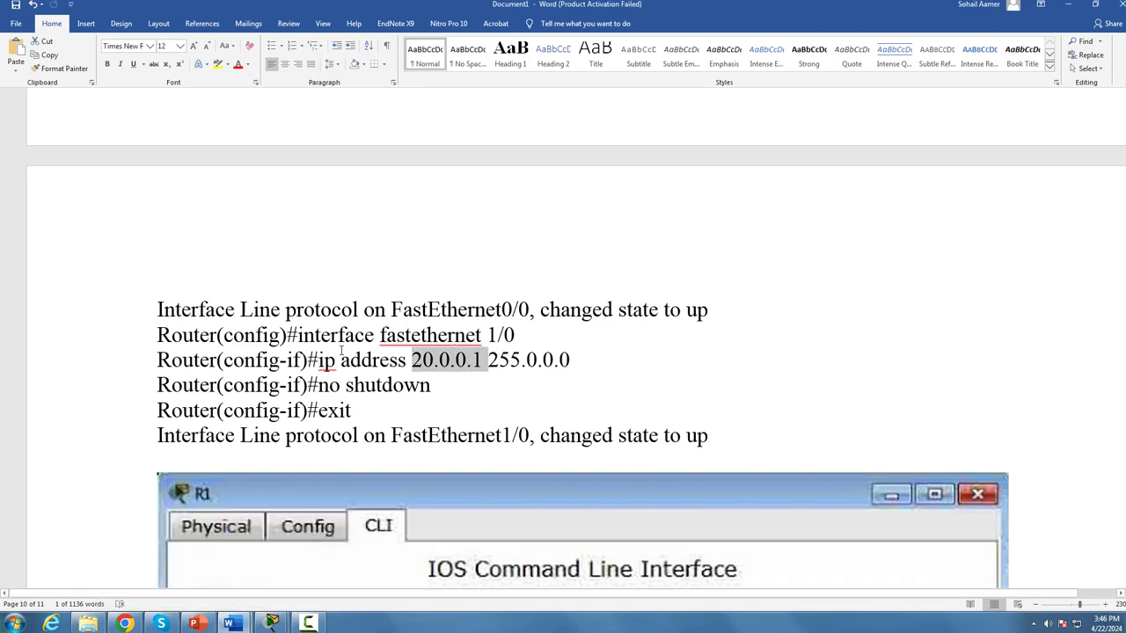
# Step: Return to Router1's command line in Packet Tracer and begin the Gig0/0 addressing command with ip address
pyautogui.click(272, 622)
pyautogui.click(255, 554)
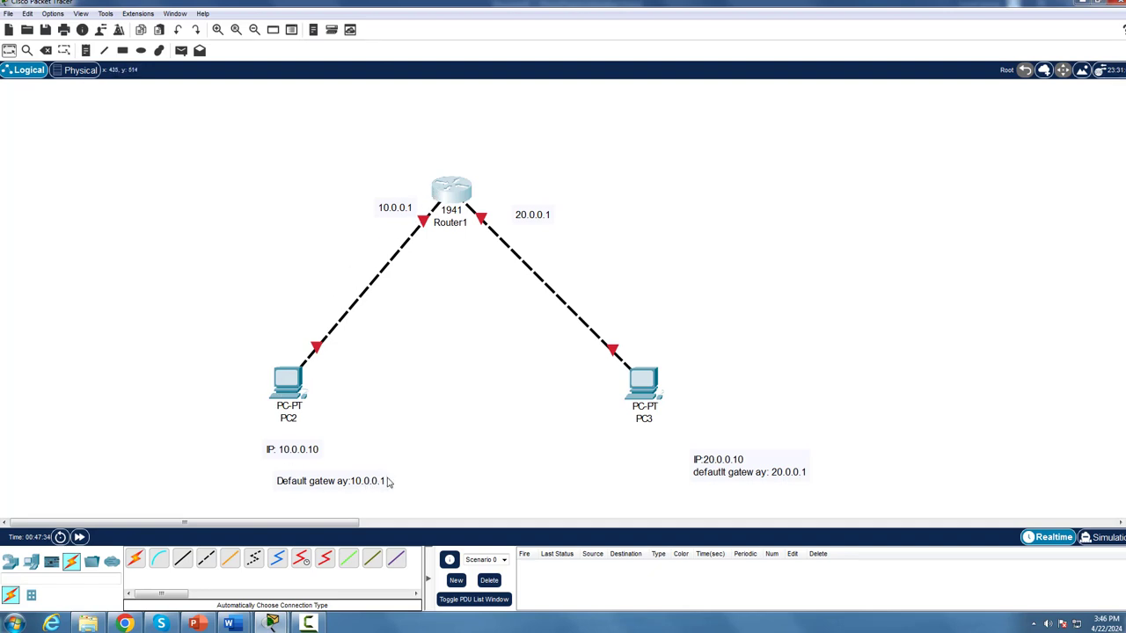
pyautogui.click(450, 193)
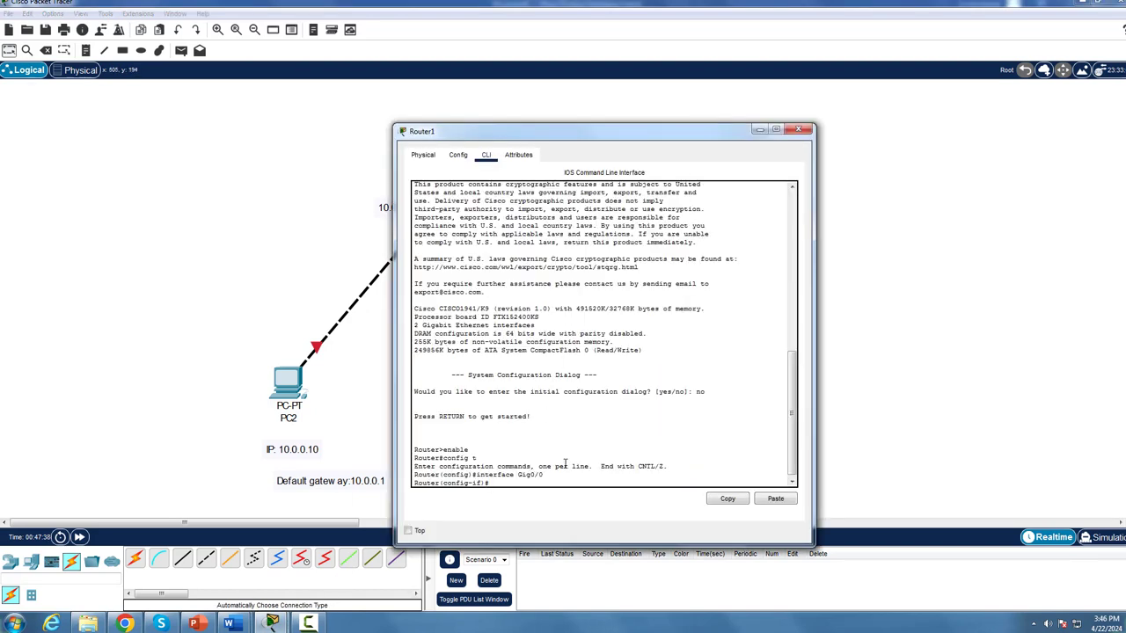
pyautogui.write('ip address')
# Step: Switch to Word and highlight the address 20.0.0.1 in the ip address command in yellow
pyautogui.moveTo(231, 624)
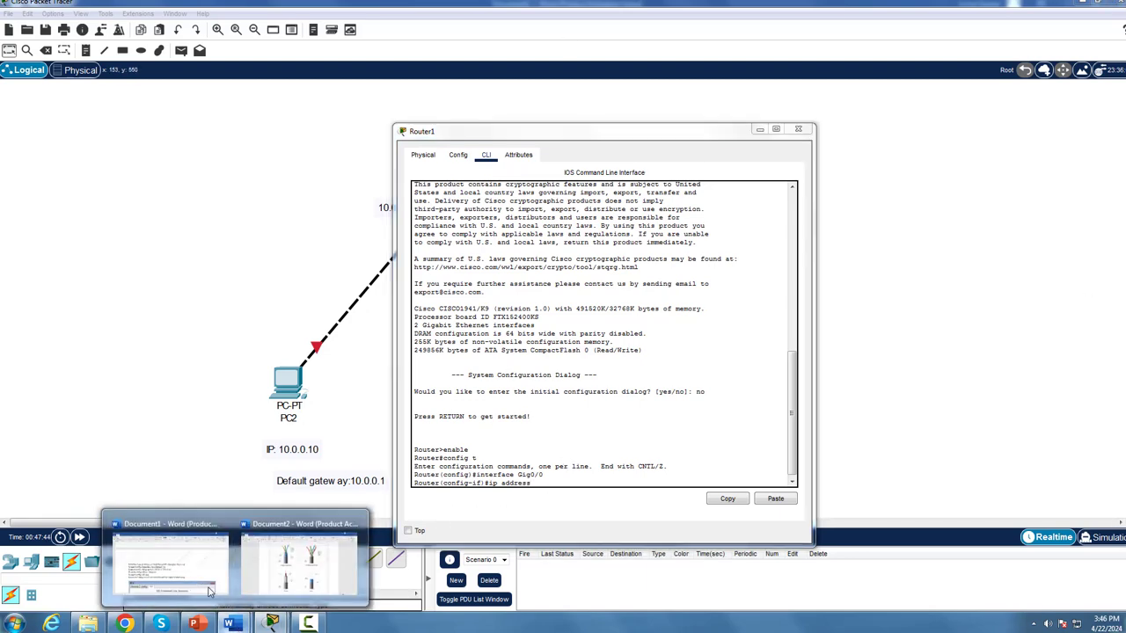
pyautogui.click(299, 545)
pyautogui.moveTo(411, 359); pyautogui.dragTo(488, 361)
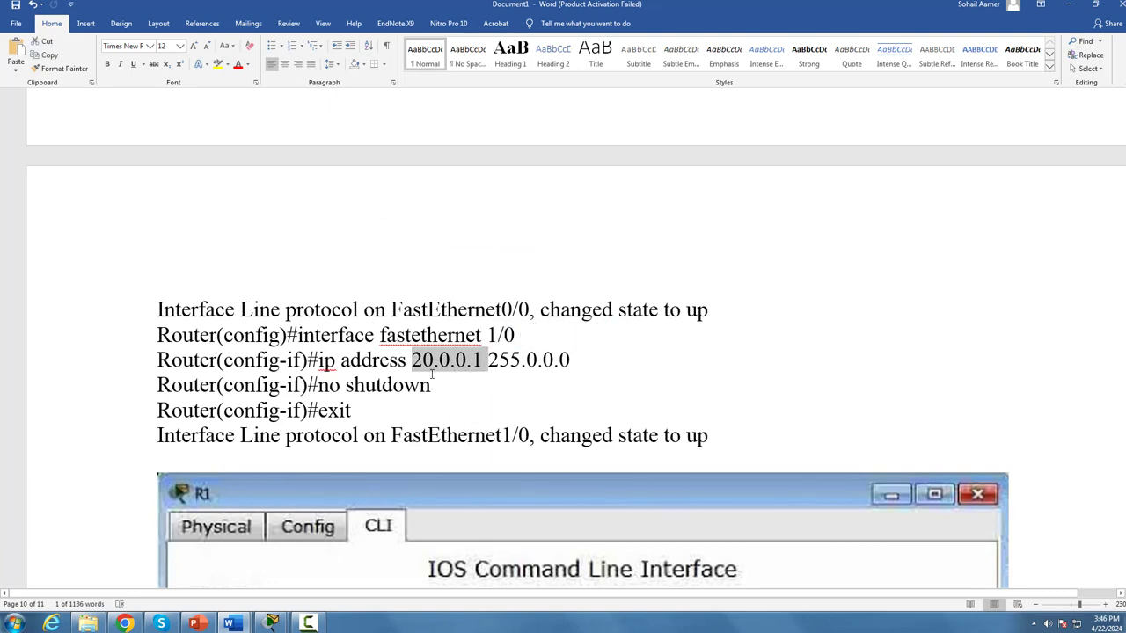
pyautogui.click(219, 63)
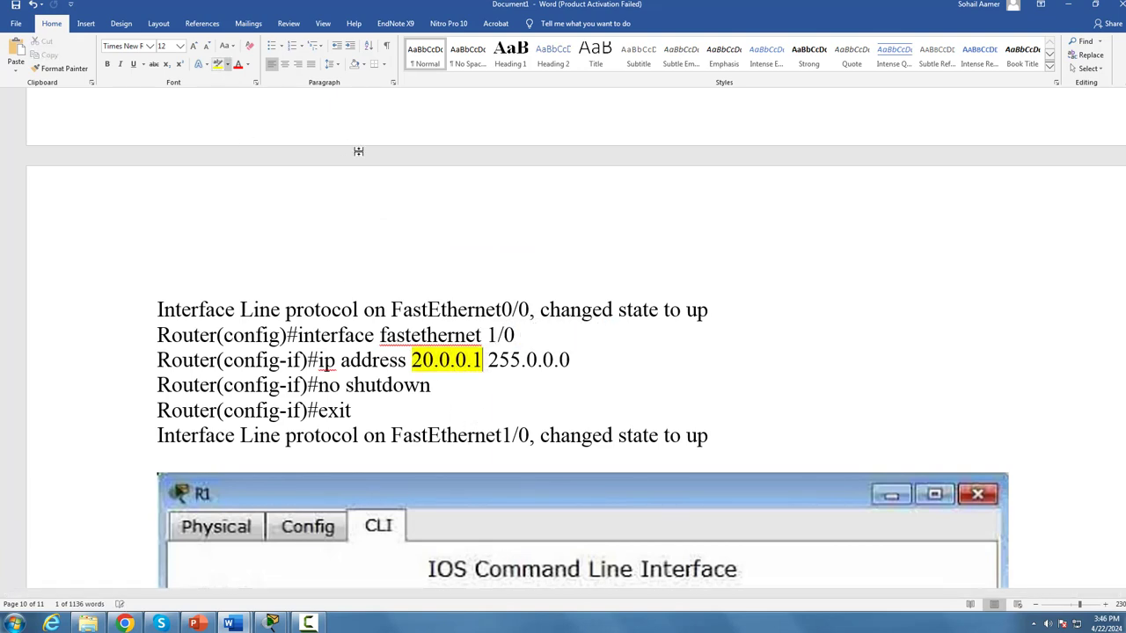
pyautogui.click(453, 425)
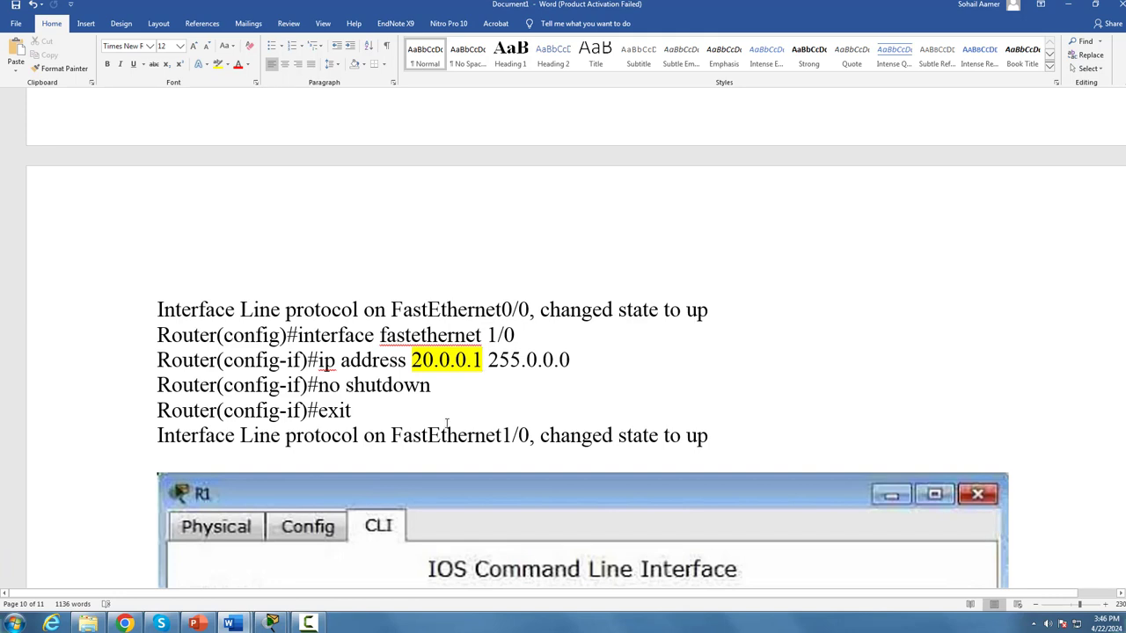
pyautogui.moveTo(514, 332); pyautogui.dragTo(487, 332)
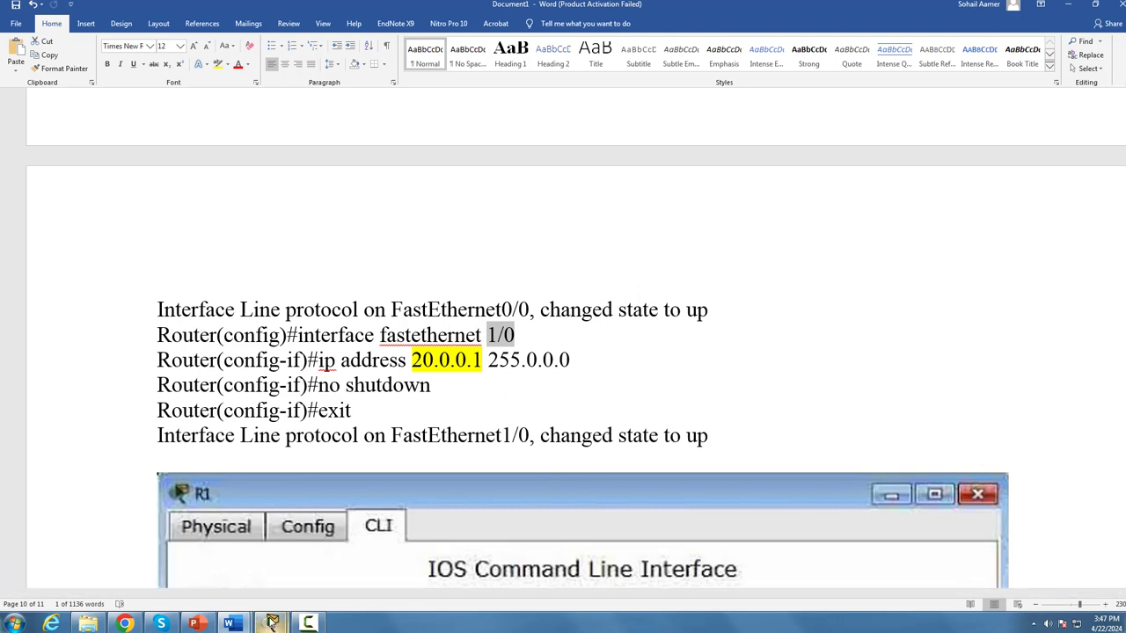
# Step: Switch back to Router1's command line and complete the ip address command with 10.0.0.1 and mask 255.0.0.0
pyautogui.click(272, 623)
pyautogui.click(323, 564)
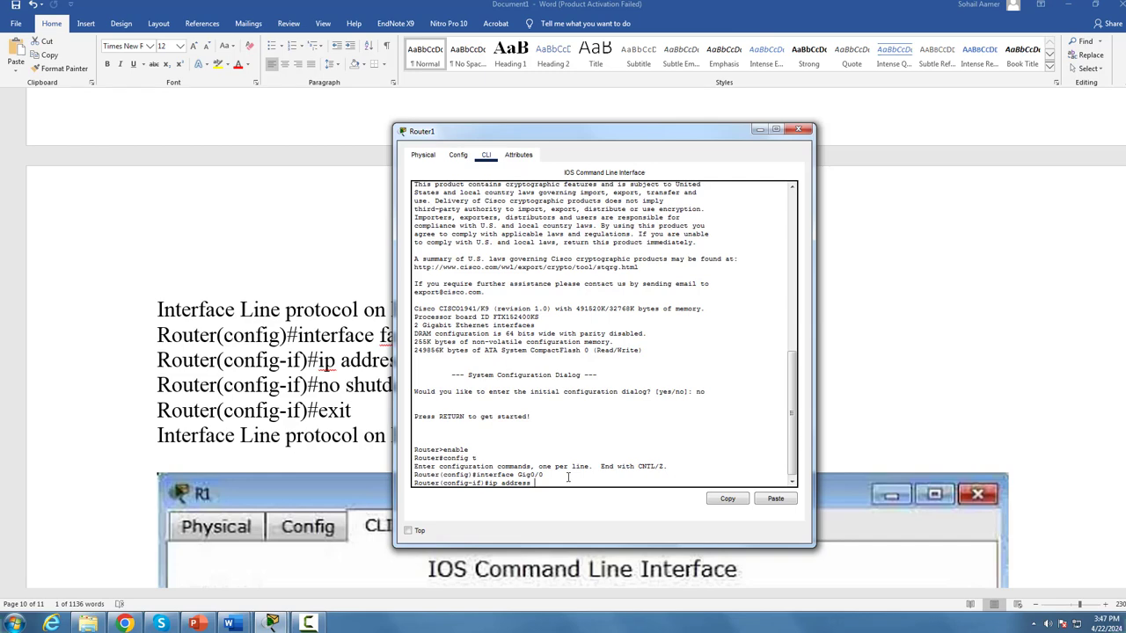
pyautogui.write('10.0.0')
pyautogui.moveTo(264, 620)
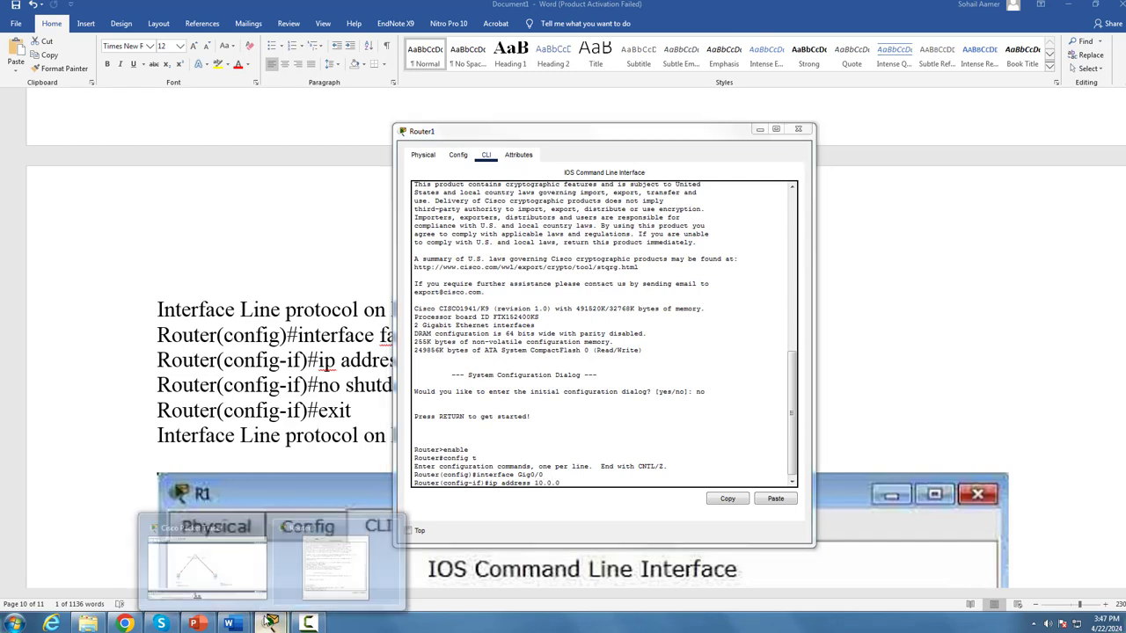
pyautogui.click(200, 566)
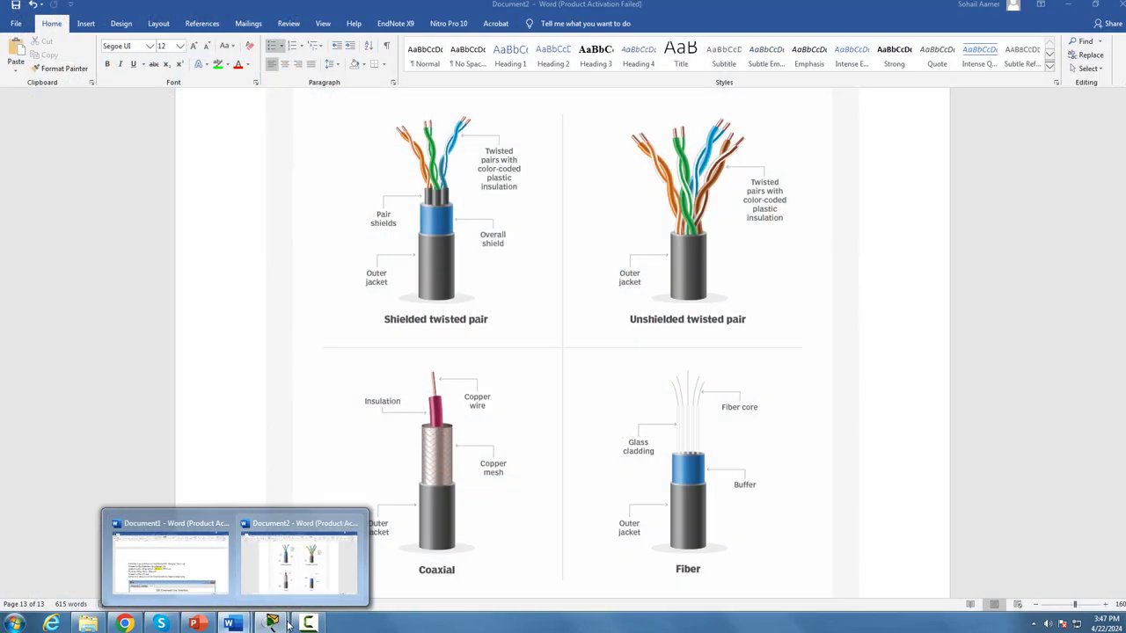
pyautogui.moveTo(297, 596)
pyautogui.click(307, 572)
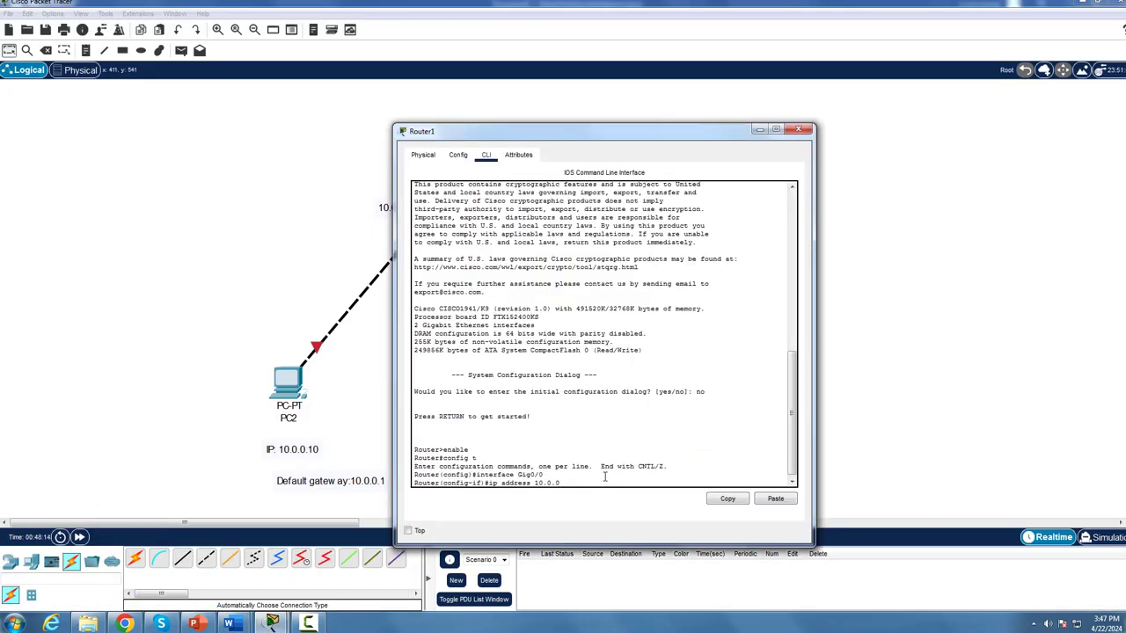
pyautogui.write('.1')
pyautogui.write('255.0.0.0')
pyautogui.press('Return')
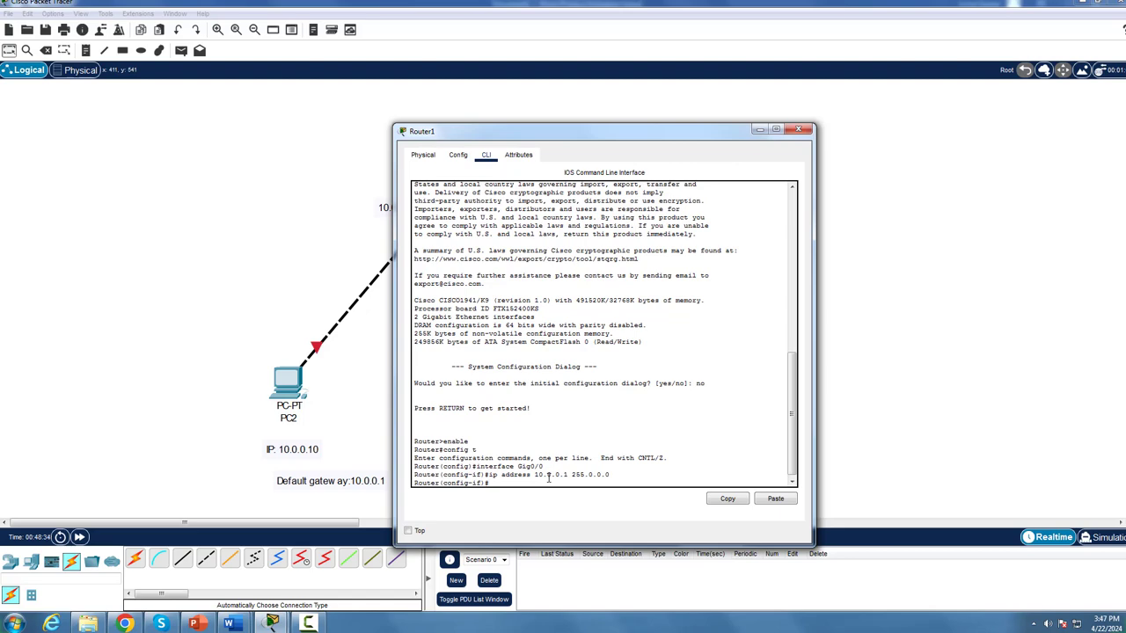
# Step: Check the no shutdown line in Word, then enable Router1's Gig0/0 interface in Packet Tracer with no shutdown
pyautogui.moveTo(616, 128); pyautogui.dragTo(759, 74)
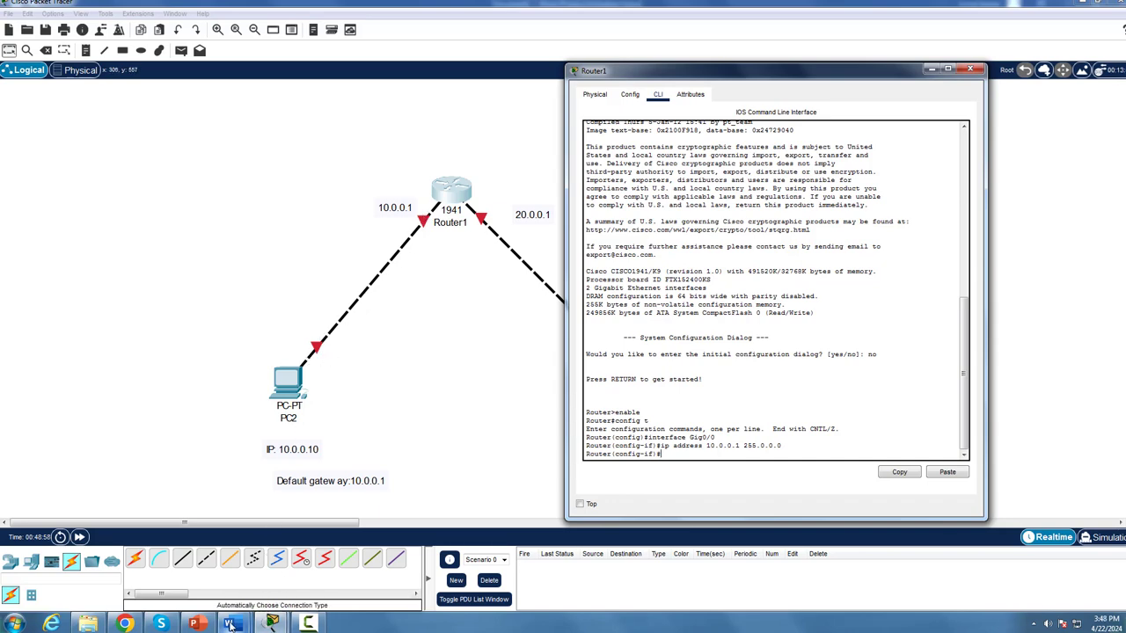
pyautogui.moveTo(230, 625)
pyautogui.click(195, 598)
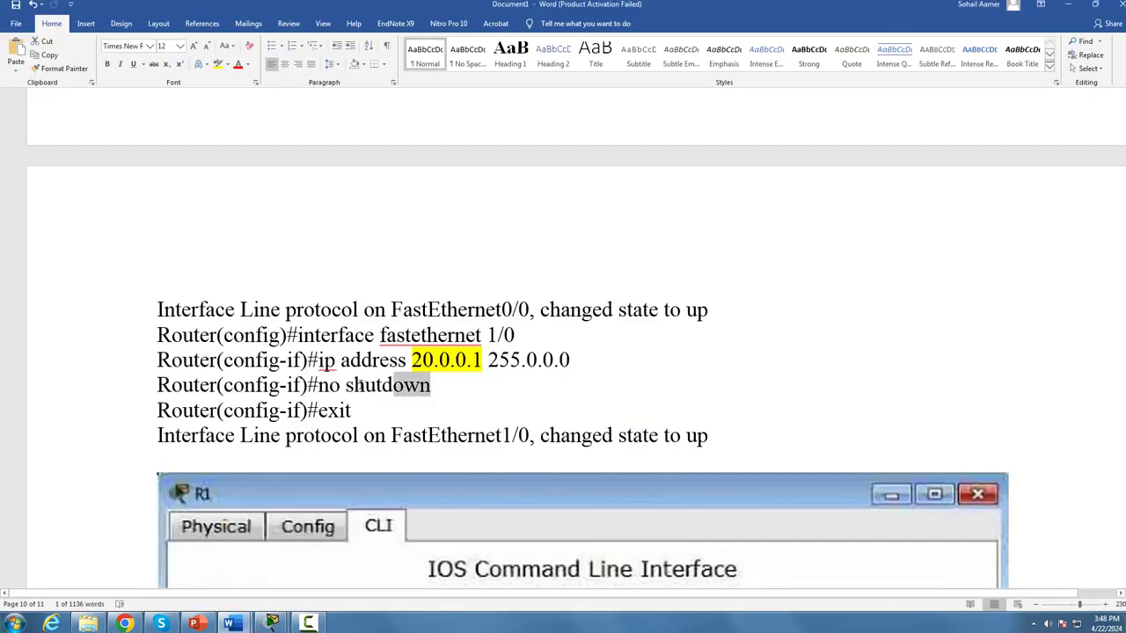
pyautogui.moveTo(361, 385); pyautogui.dragTo(320, 385)
pyautogui.moveTo(271, 625)
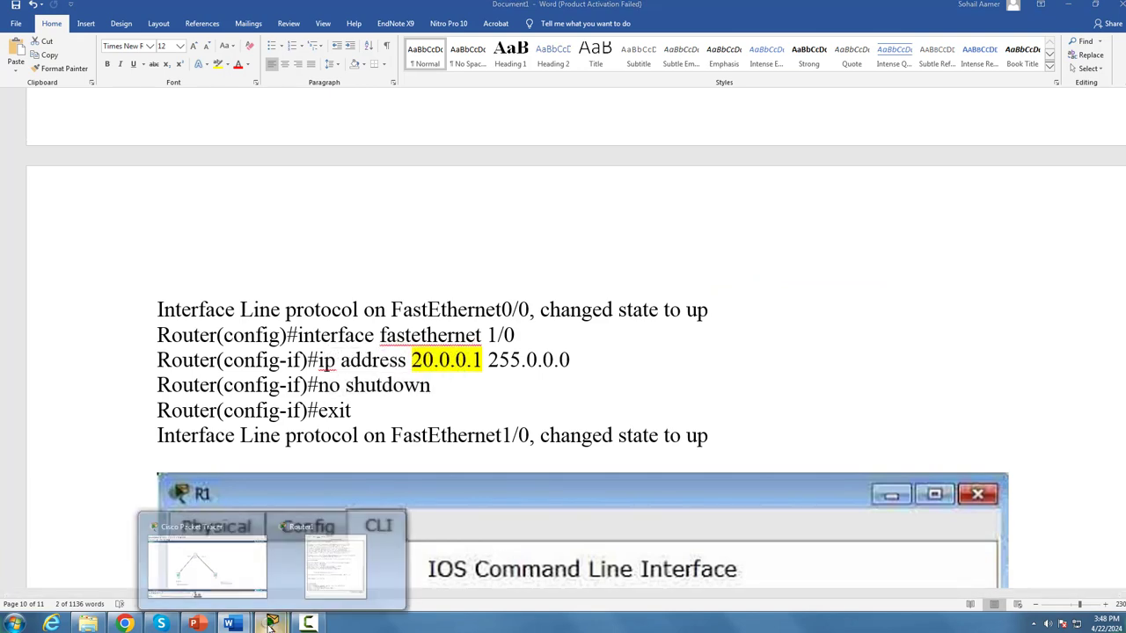
pyautogui.click(334, 562)
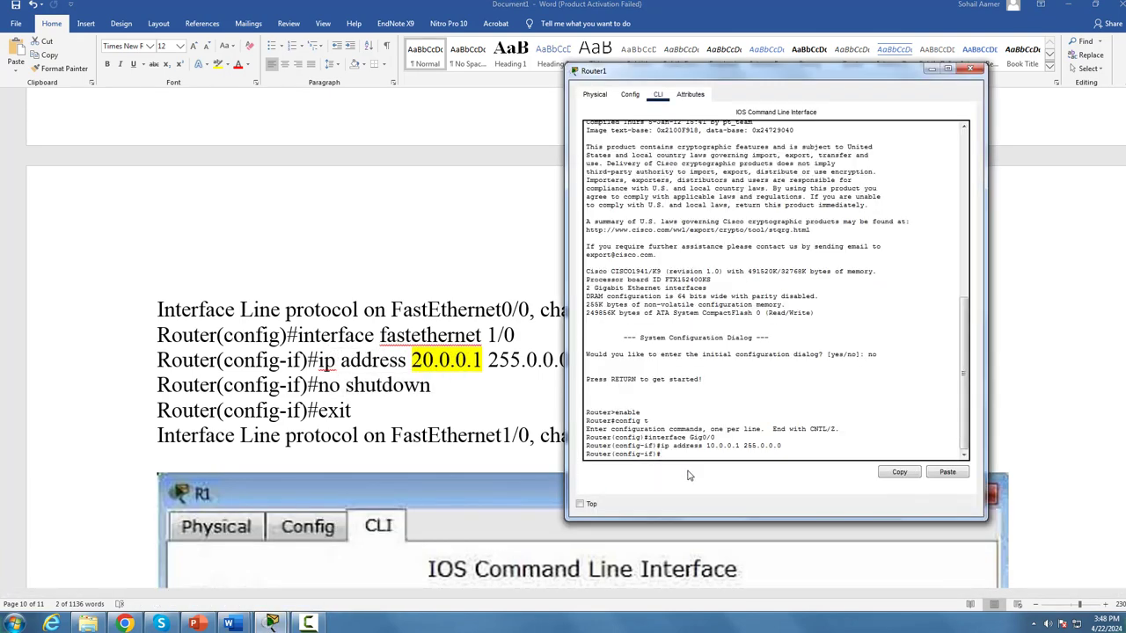
pyautogui.write('no shutdown')
pyautogui.press('Return')
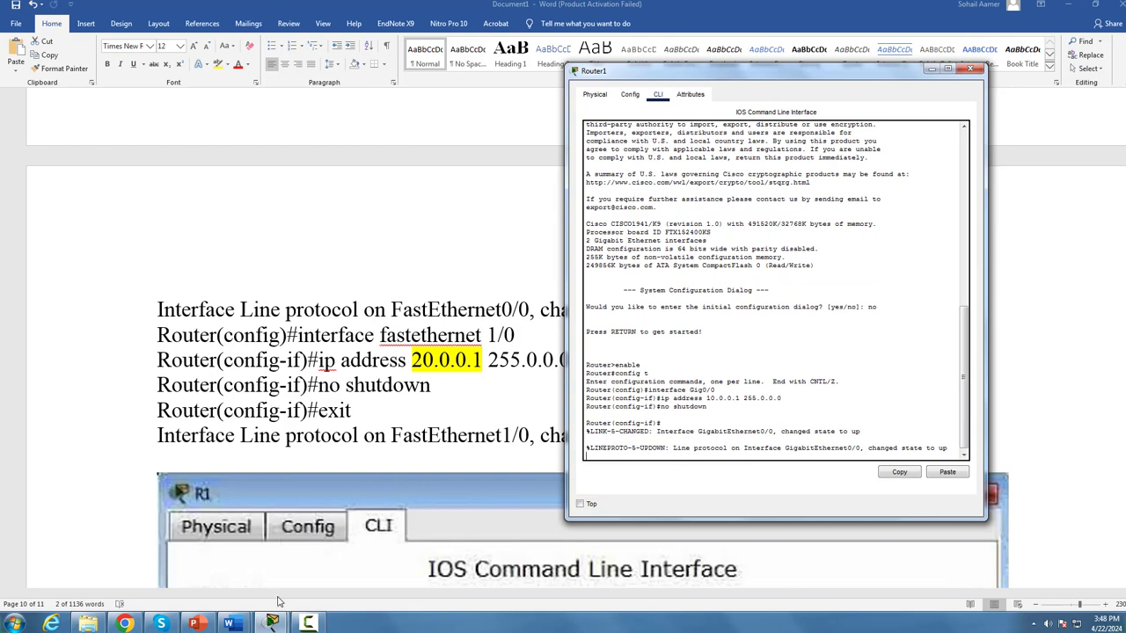
# Step: Check the PC2 link in the topology and leave Router1's Gig0/0 interface configuration with exit
pyautogui.moveTo(271, 620)
pyautogui.click(327, 576)
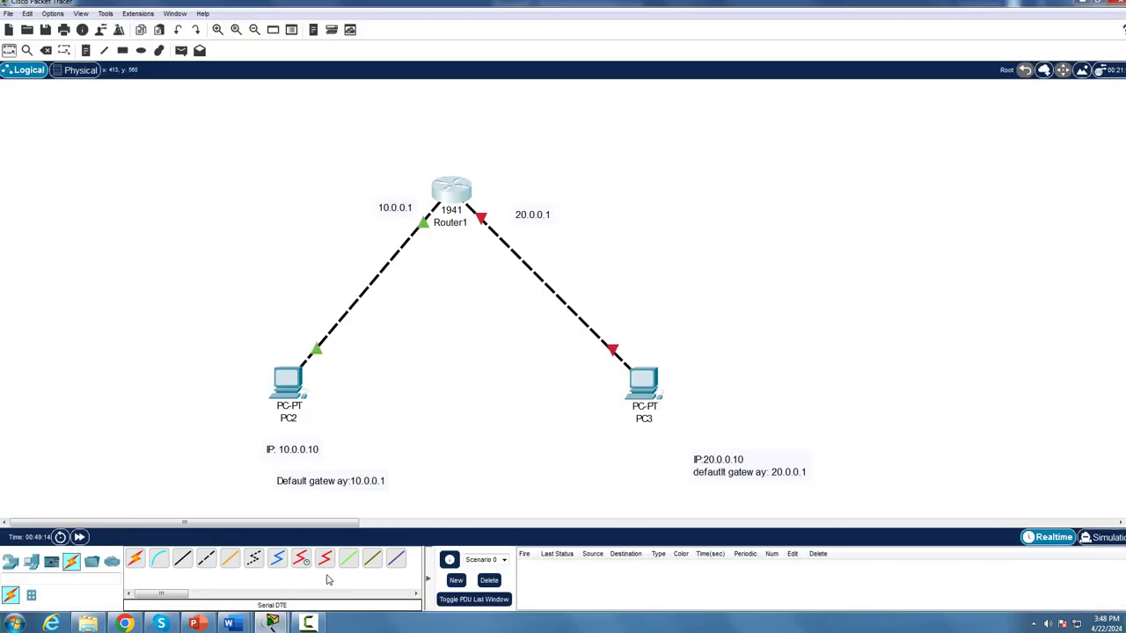
pyautogui.click(453, 192)
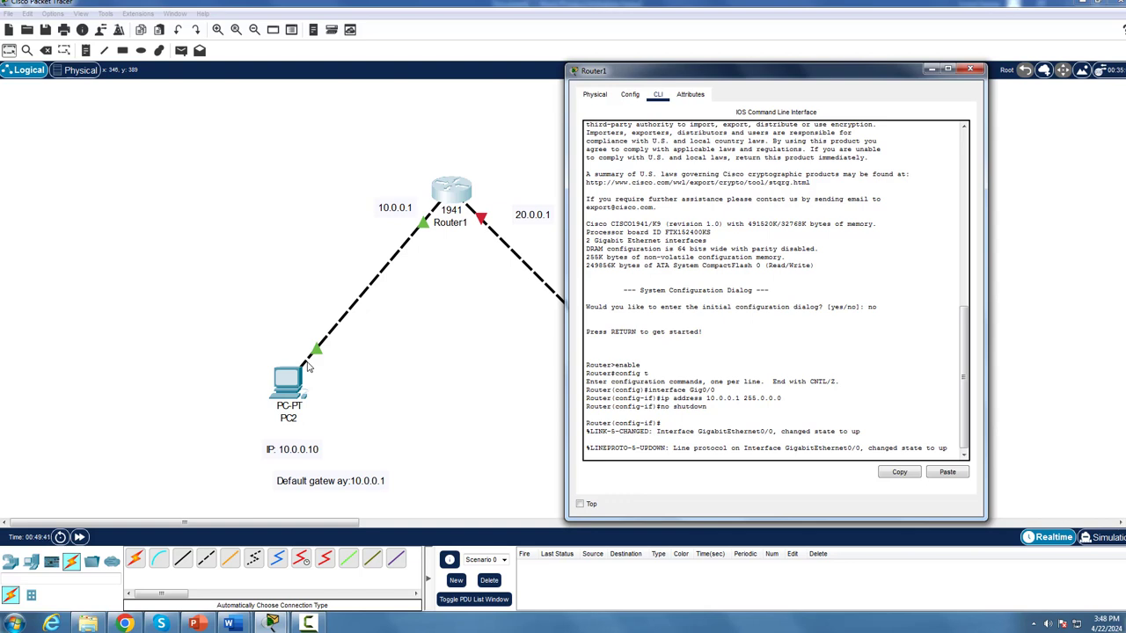
pyautogui.write('exit')
pyautogui.press('Return')
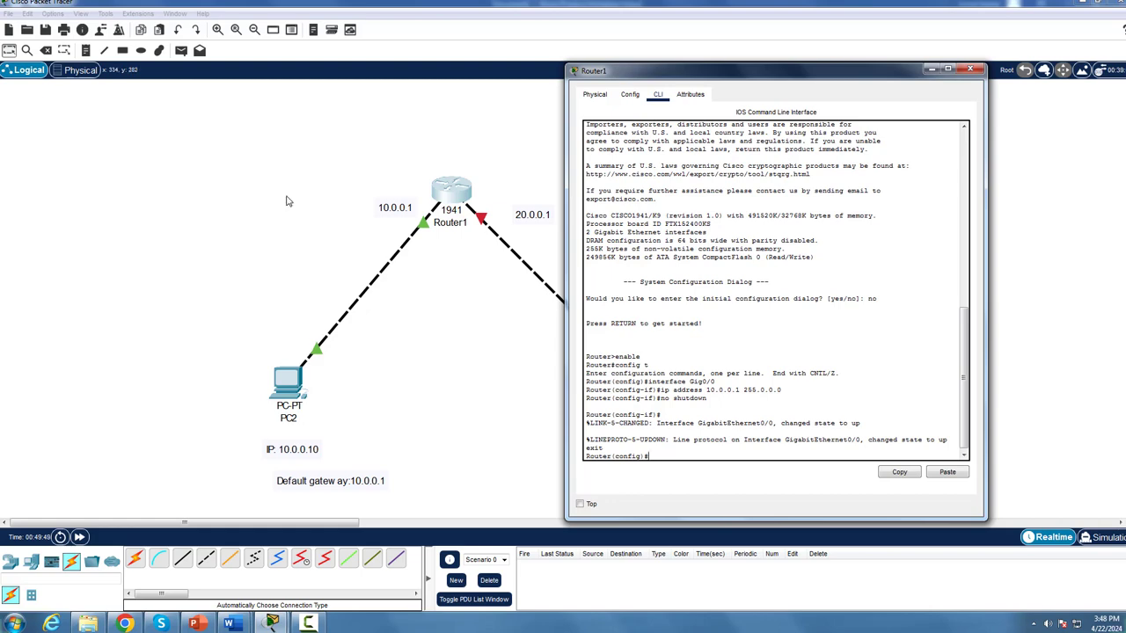
# Step: Move the Router1 window clear of the topology and enter configuration for interface Gig0/1
pyautogui.moveTo(801, 73); pyautogui.dragTo(890, 67)
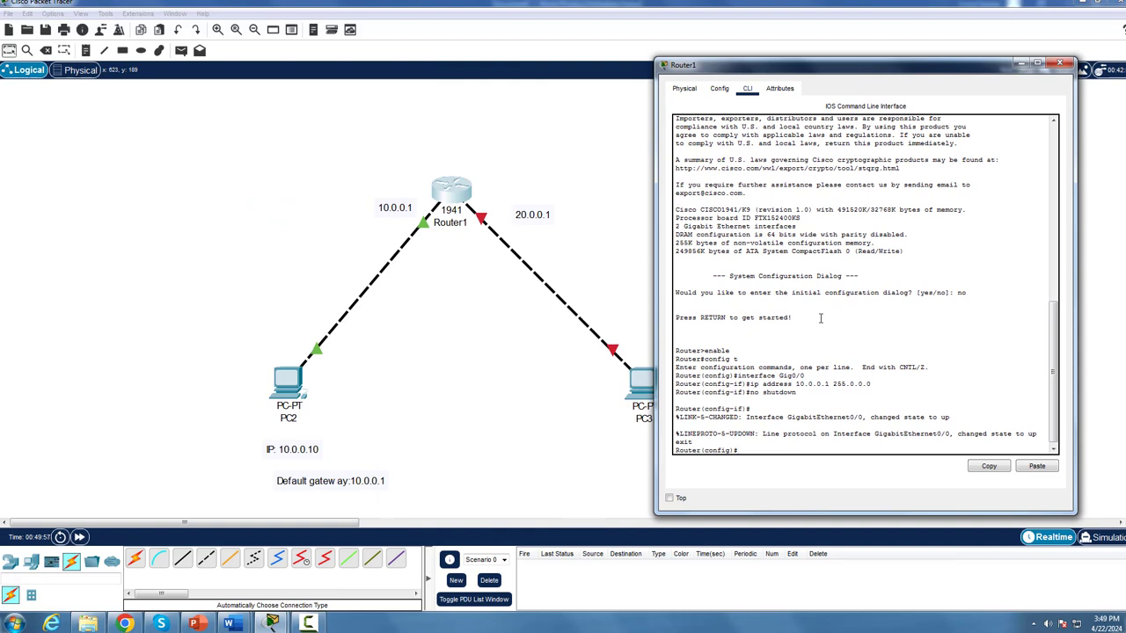
pyautogui.write('interface')
pyautogui.write('Gig0/1')
pyautogui.press('Return')
# Step: Try to assign the address 20.0.0.1 with mask 255.0.0.0 to Router1's Gig0/1 interface, checking the topology label
pyautogui.write('ig-if)#i')
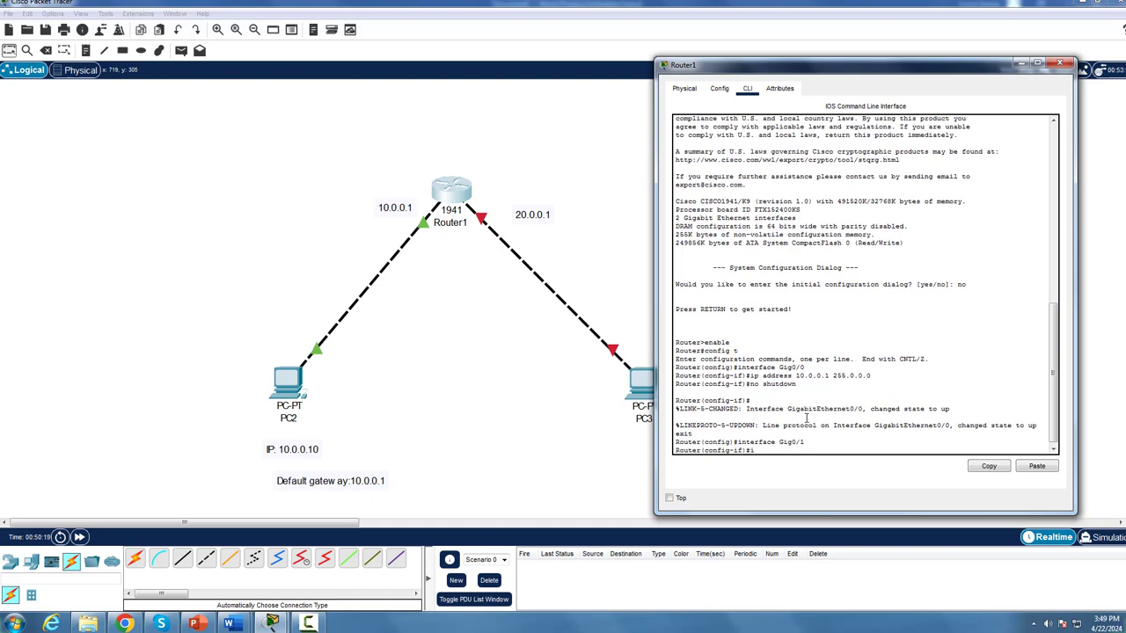
pyautogui.write('p adress')
pyautogui.moveTo(824, 67); pyautogui.dragTo(346, 55)
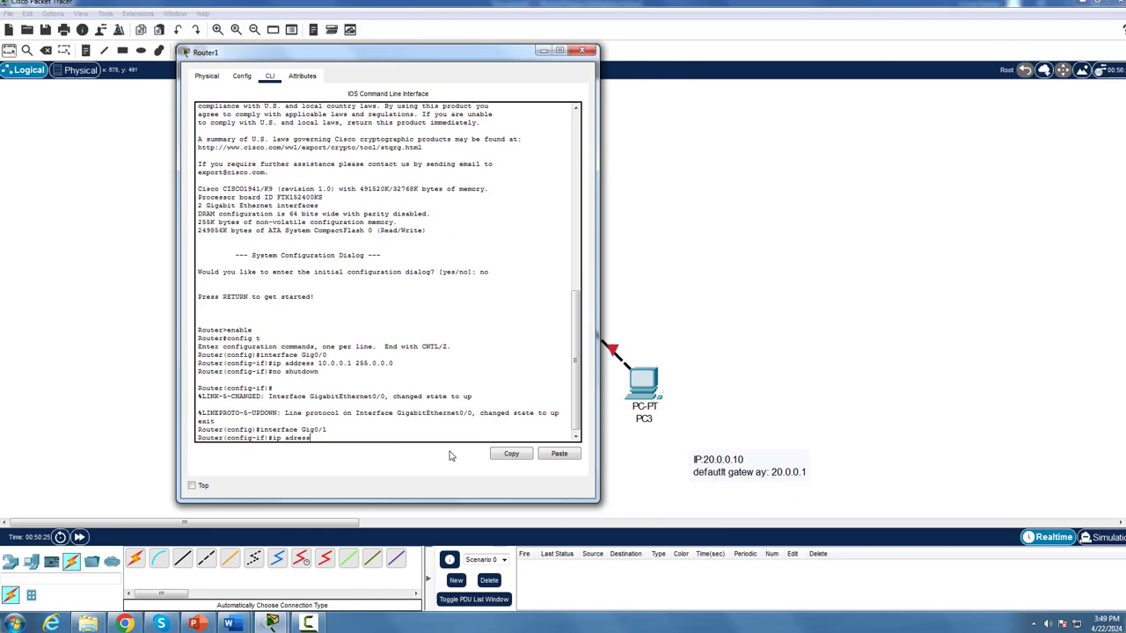
pyautogui.moveTo(446, 56); pyautogui.dragTo(245, 96)
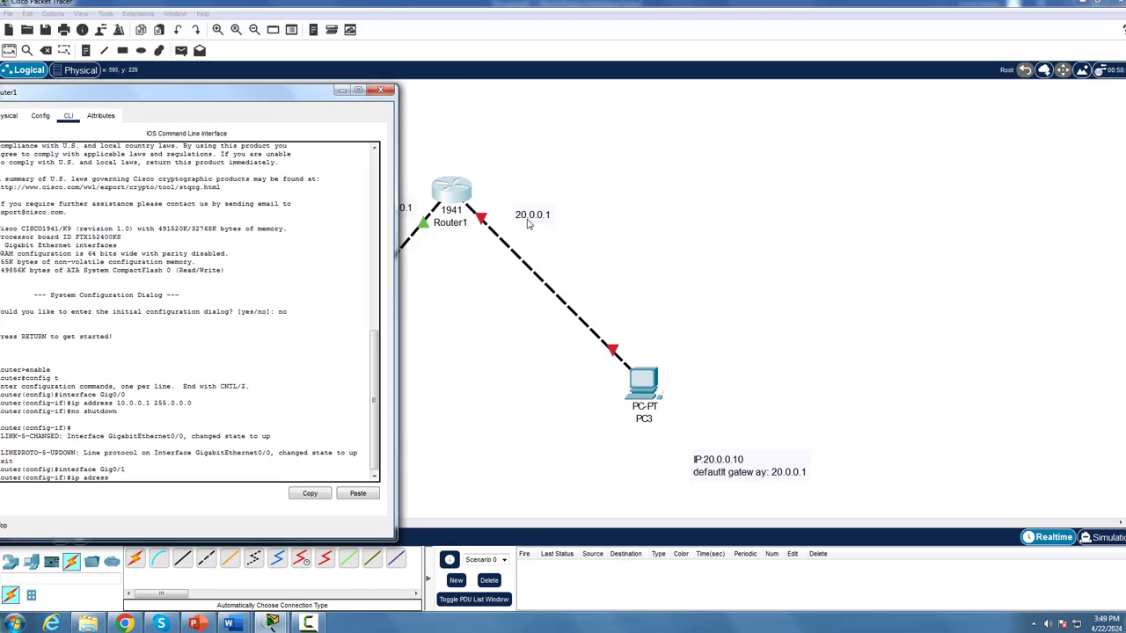
pyautogui.moveTo(285, 98); pyautogui.dragTo(645, 73)
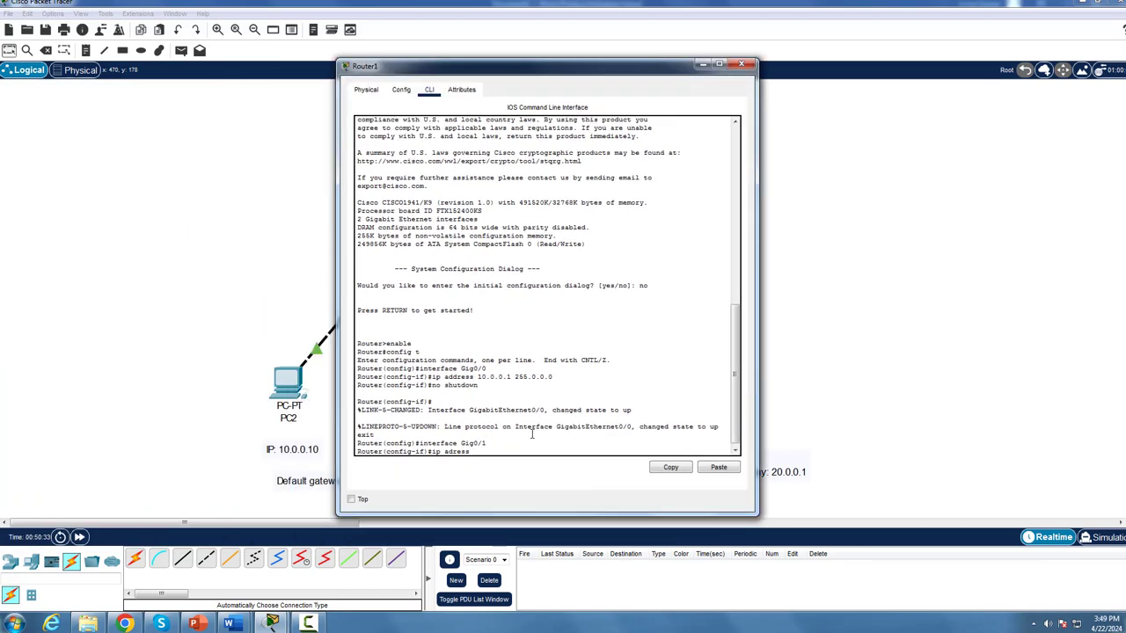
pyautogui.write('20.0.0.1 255.0.0.0')
pyautogui.press('Return')
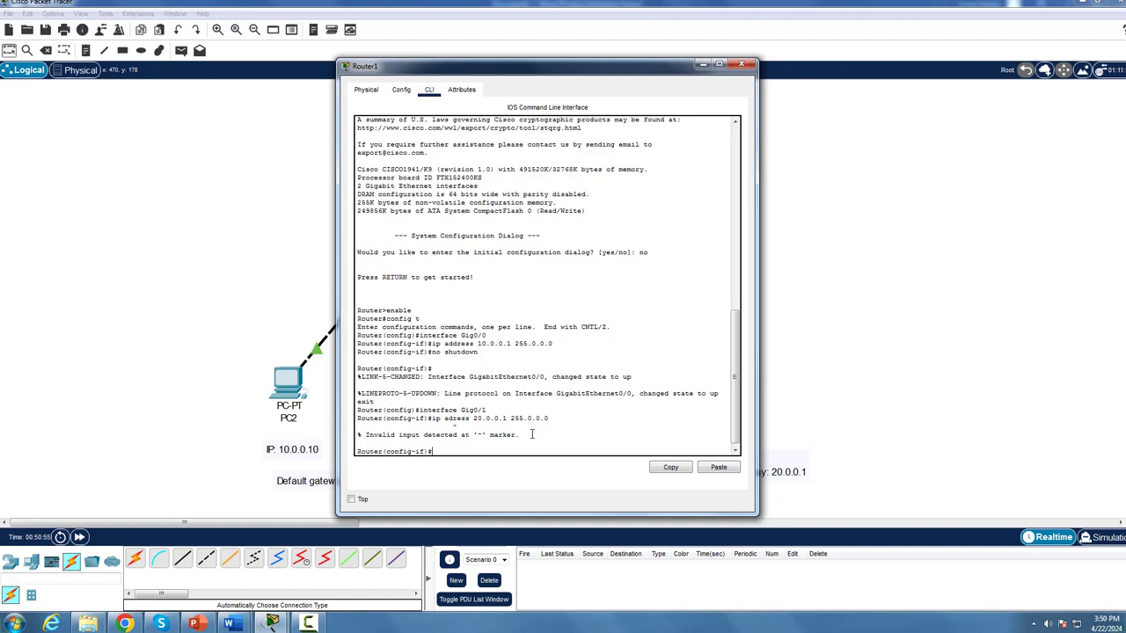
# Step: Assign the address 20.0.0.1 with mask 255.0.0.0 to Router1's Gig0/1 interface, retyping the ip address command where misspelled
pyautogui.write('i')
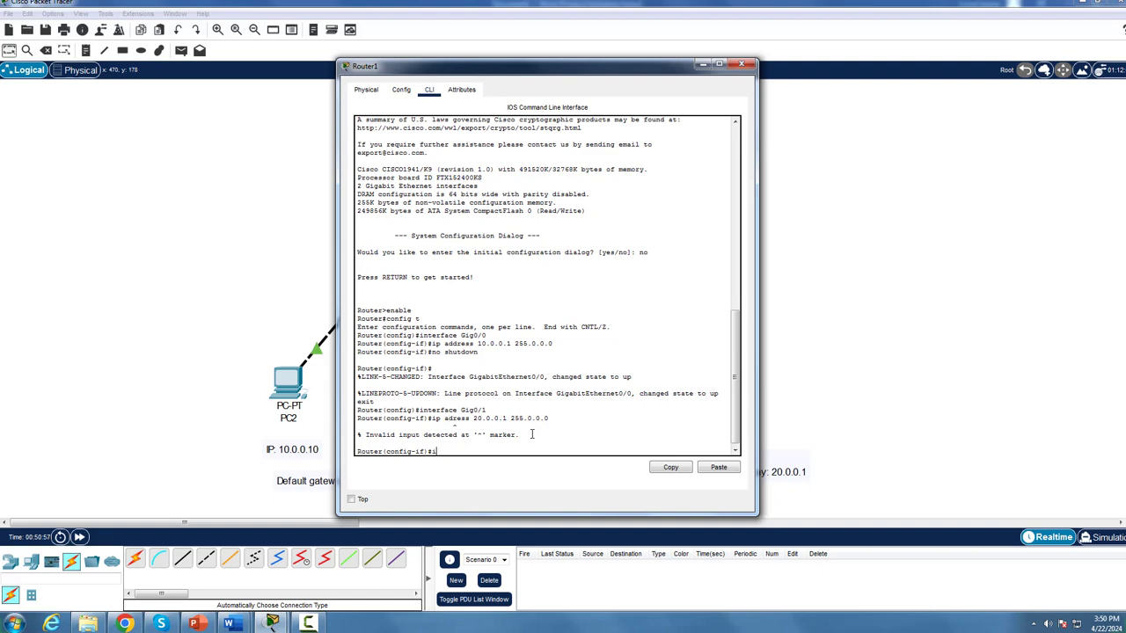
pyautogui.write('p addrss 20.0.0.1 255.0.0.0')
pyautogui.press('Return')
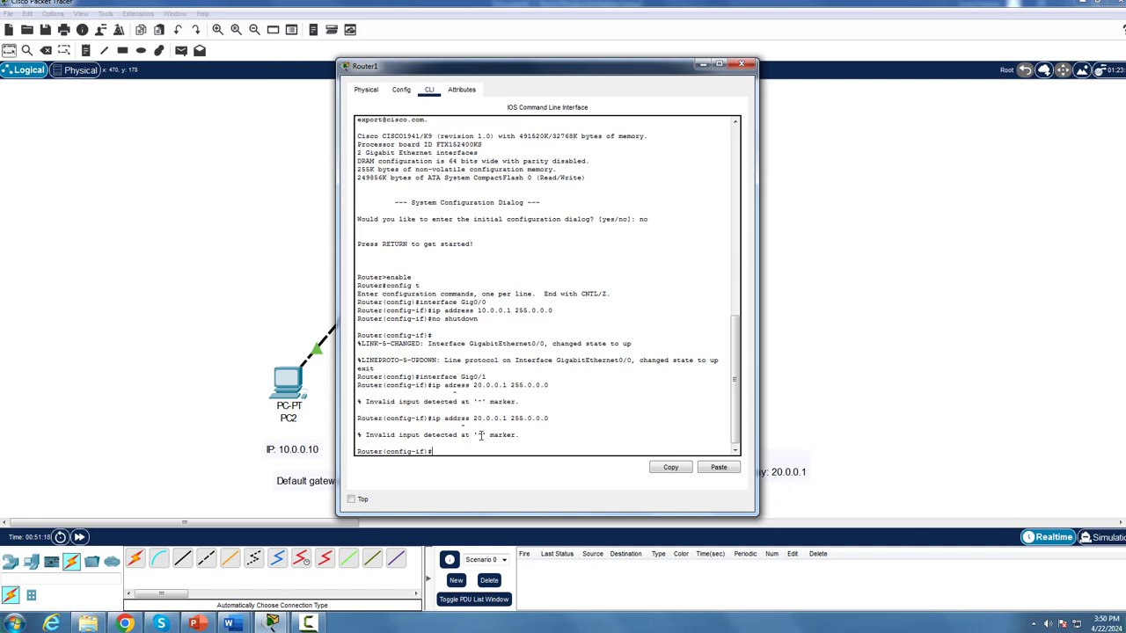
pyautogui.write('ip address 20.0.0.1 255.0.0.0')
pyautogui.press('Return')
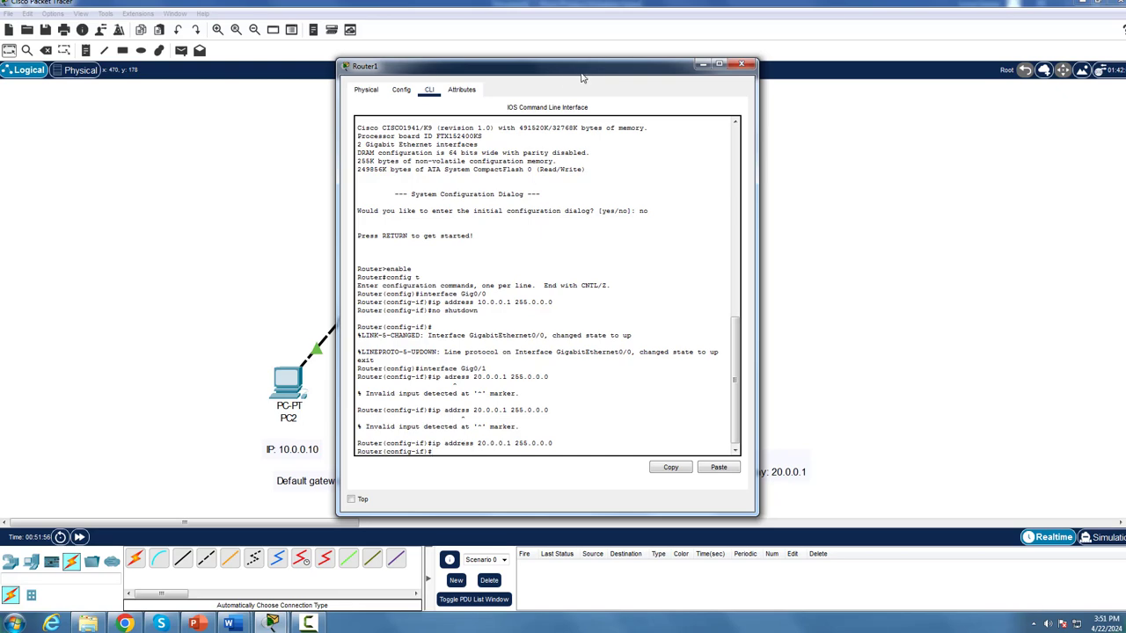
# Step: Move the Router1 window clear of the topology and enable the Gig0/1 interface with no shutdown
pyautogui.moveTo(567, 76); pyautogui.dragTo(891, 67)
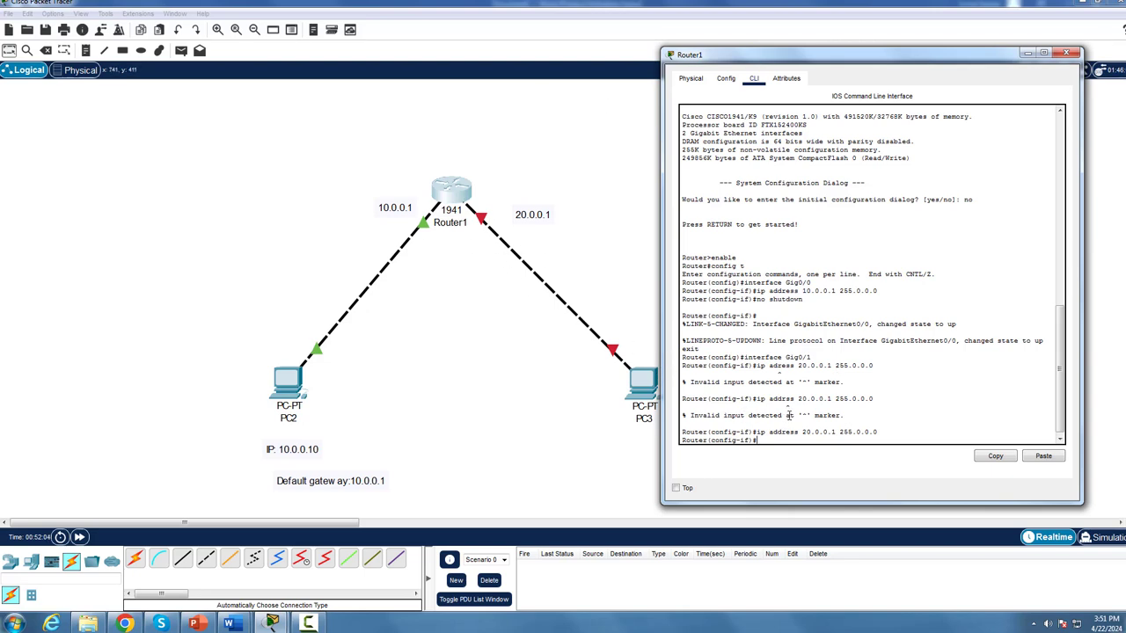
pyautogui.write('o shutdown')
pyautogui.press('Return')
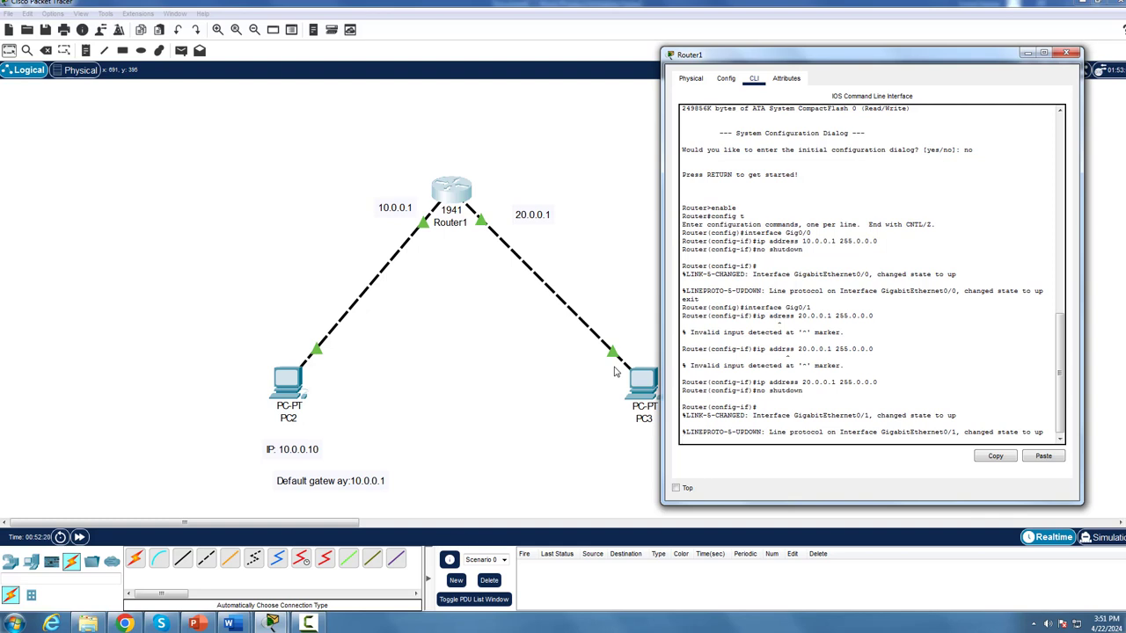
# Step: Review the IP configuration of GigabitEthernet0/0 and GigabitEthernet0/1 in Router1's config settings, and return to the command line
pyautogui.click(725, 79)
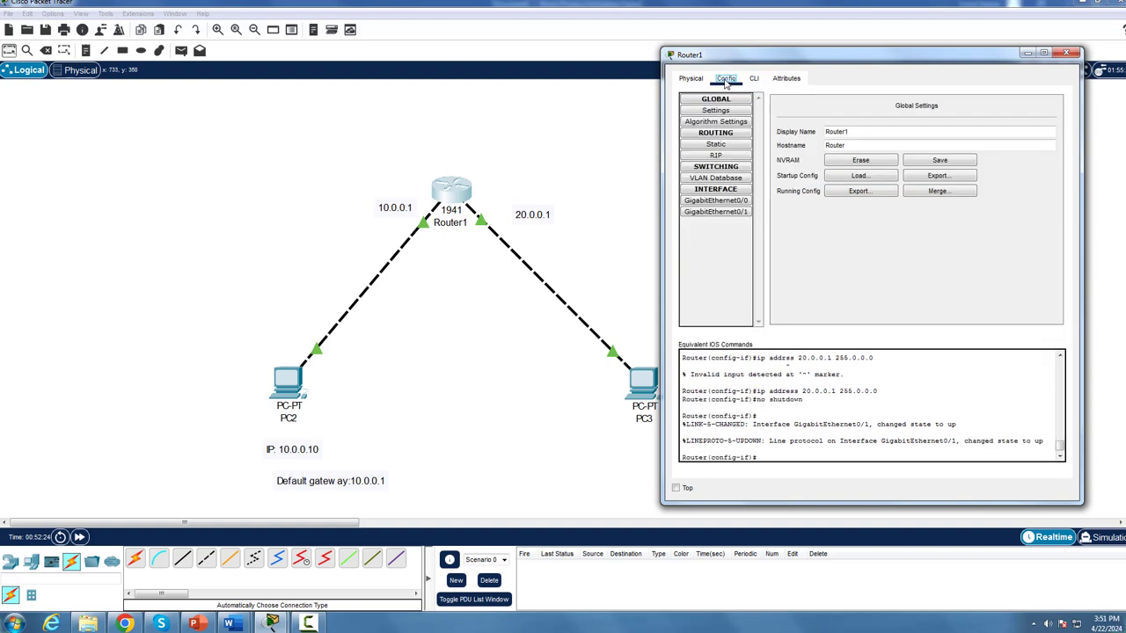
pyautogui.click(715, 201)
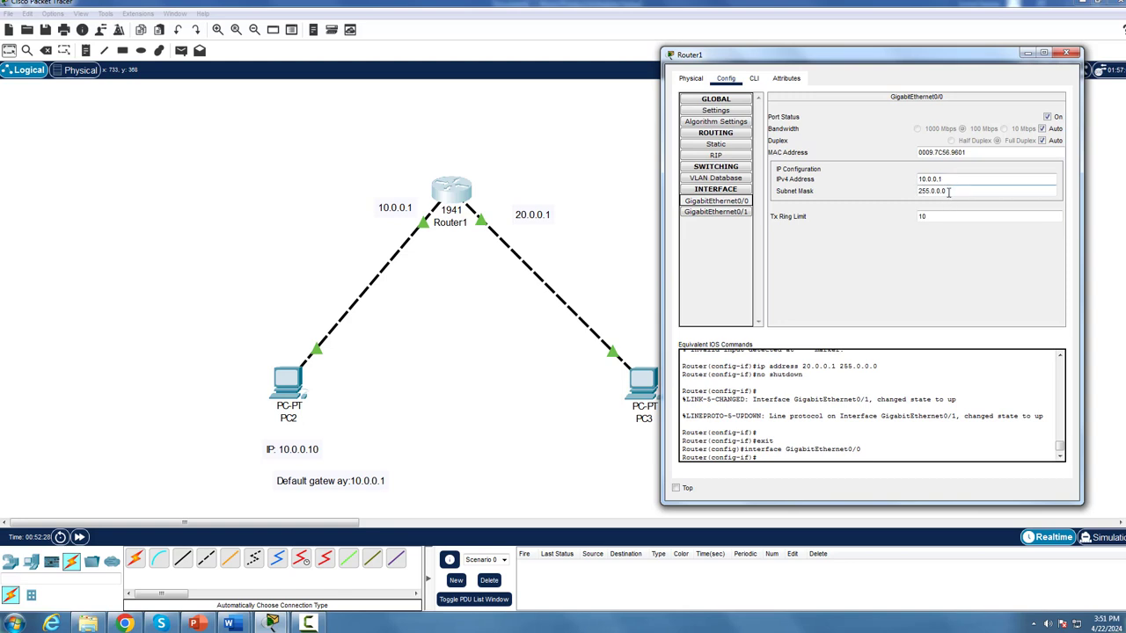
pyautogui.click(752, 82)
pyautogui.click(715, 212)
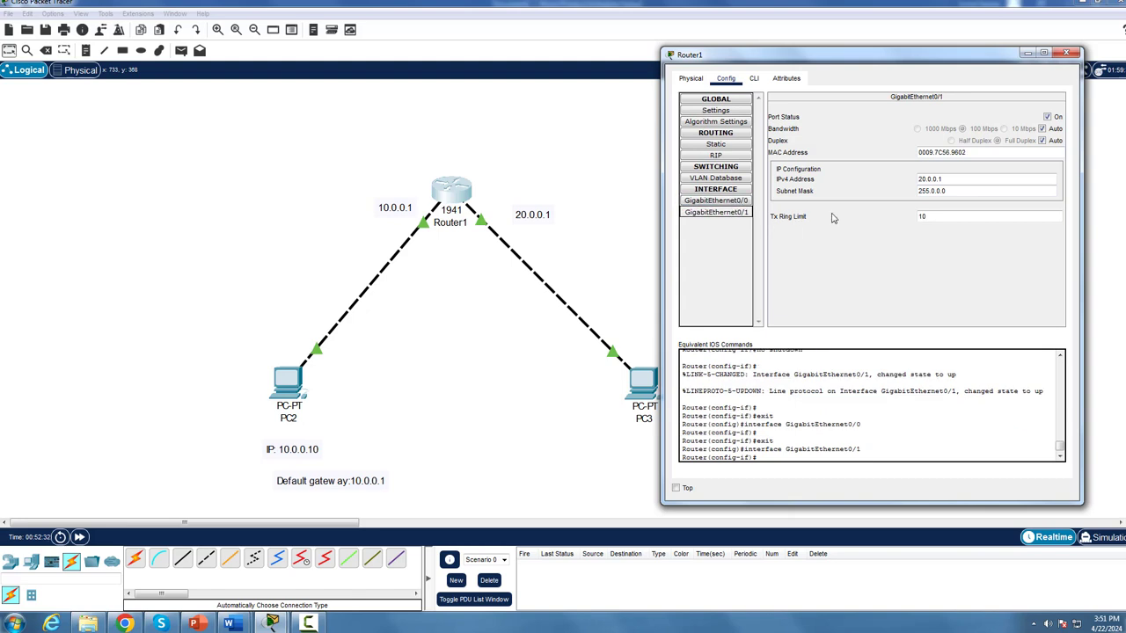
pyautogui.click(715, 201)
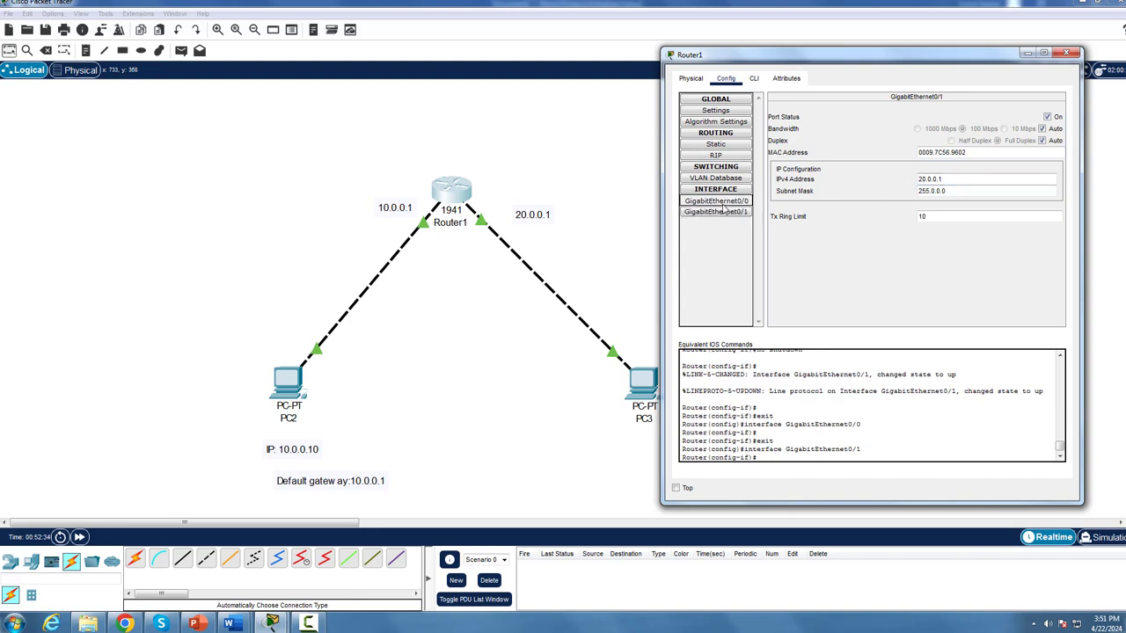
pyautogui.click(715, 212)
pyautogui.click(754, 79)
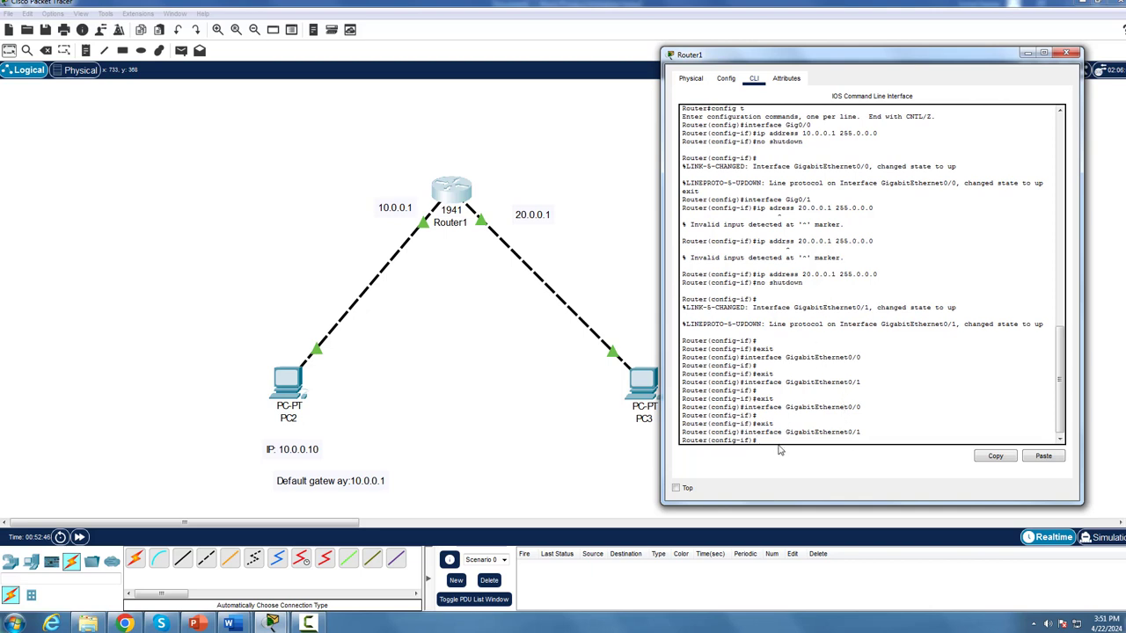
# Step: Close the Router1 window and check the router's port summary in the topology
pyautogui.click(1065, 53)
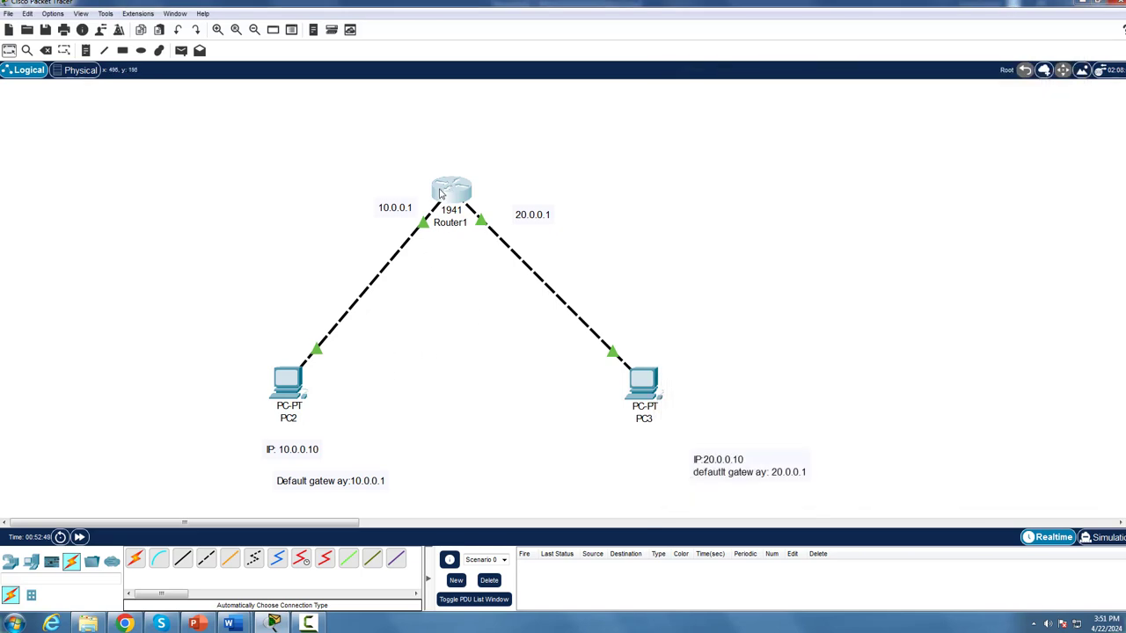
pyautogui.moveTo(440, 194)
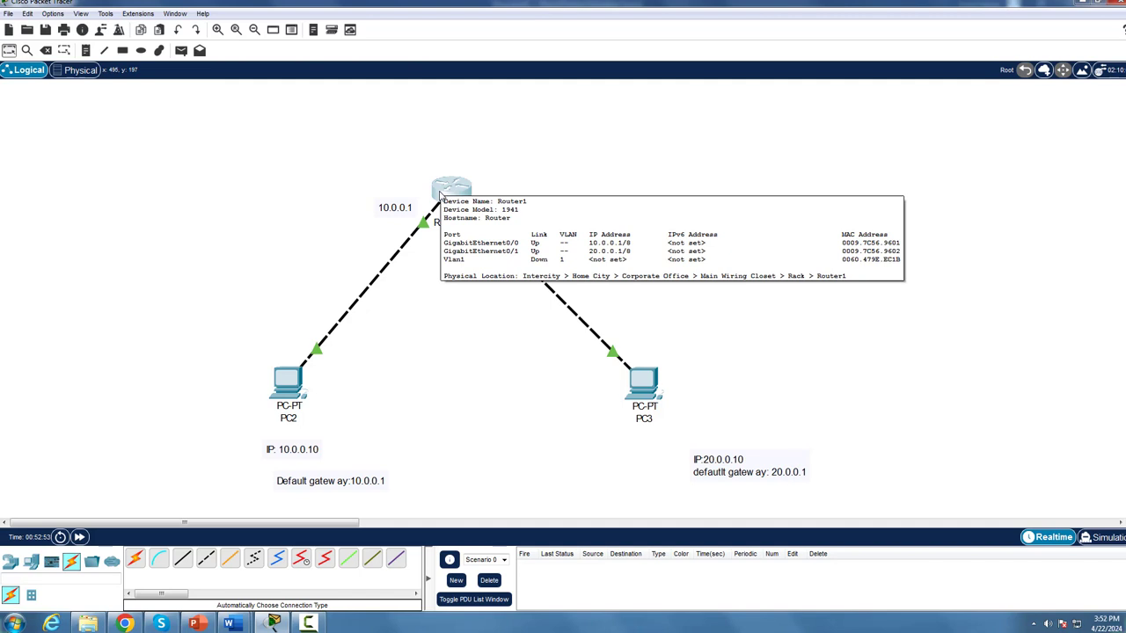
pyautogui.moveTo(283, 391)
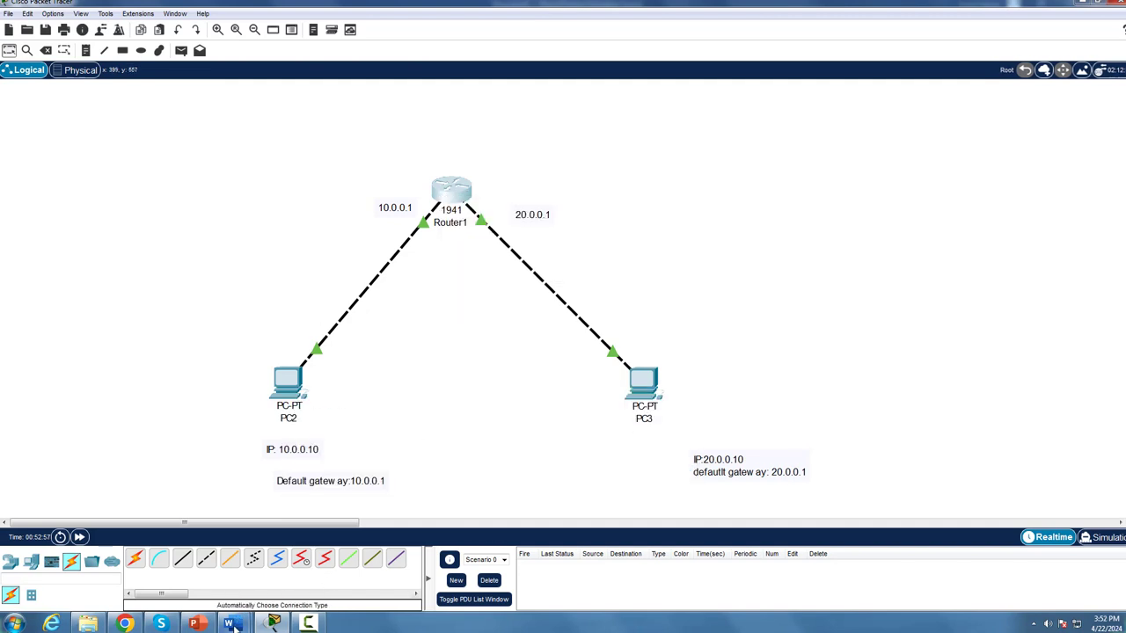
# Step: Switch to Word, highlight the fastethernet 1/0 command lines in yellow and review the closing line about FastEthernet1/0's state
pyautogui.moveTo(230, 621)
pyautogui.click(170, 563)
pyautogui.scroll(-2, 733, 315)
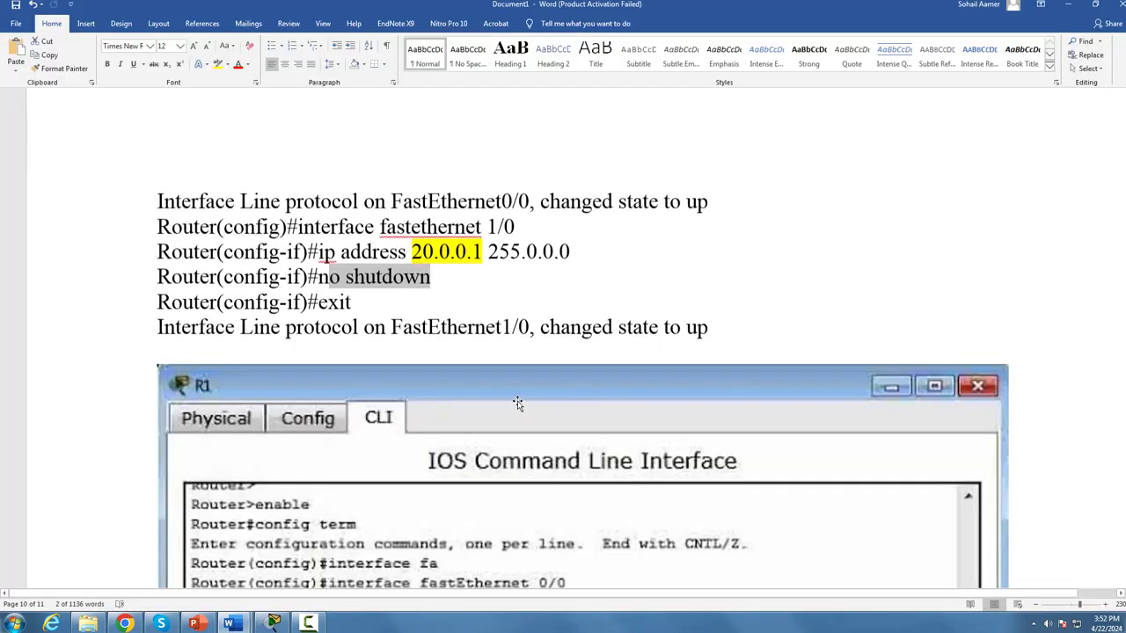
pyautogui.moveTo(733, 315); pyautogui.dragTo(156, 181)
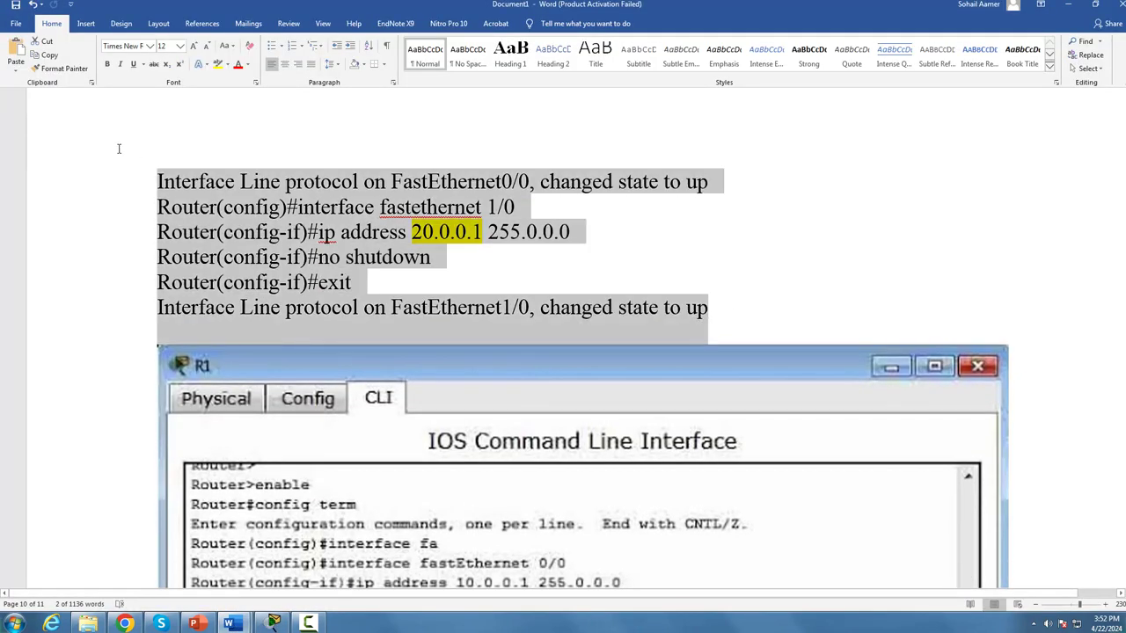
pyautogui.click(218, 64)
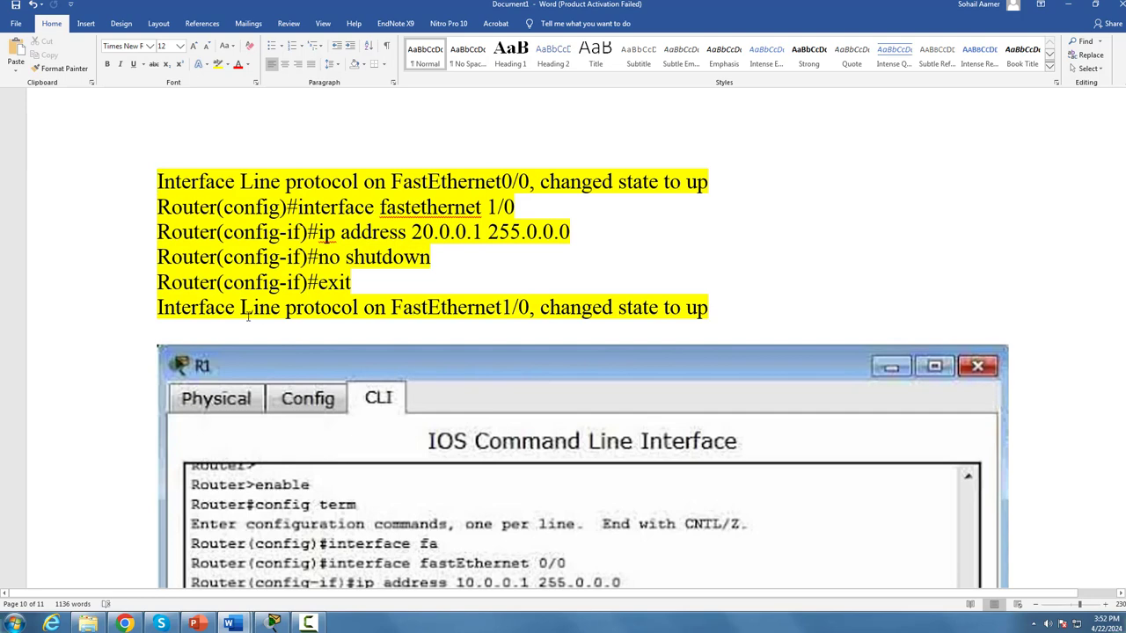
pyautogui.moveTo(158, 307); pyautogui.dragTo(363, 307)
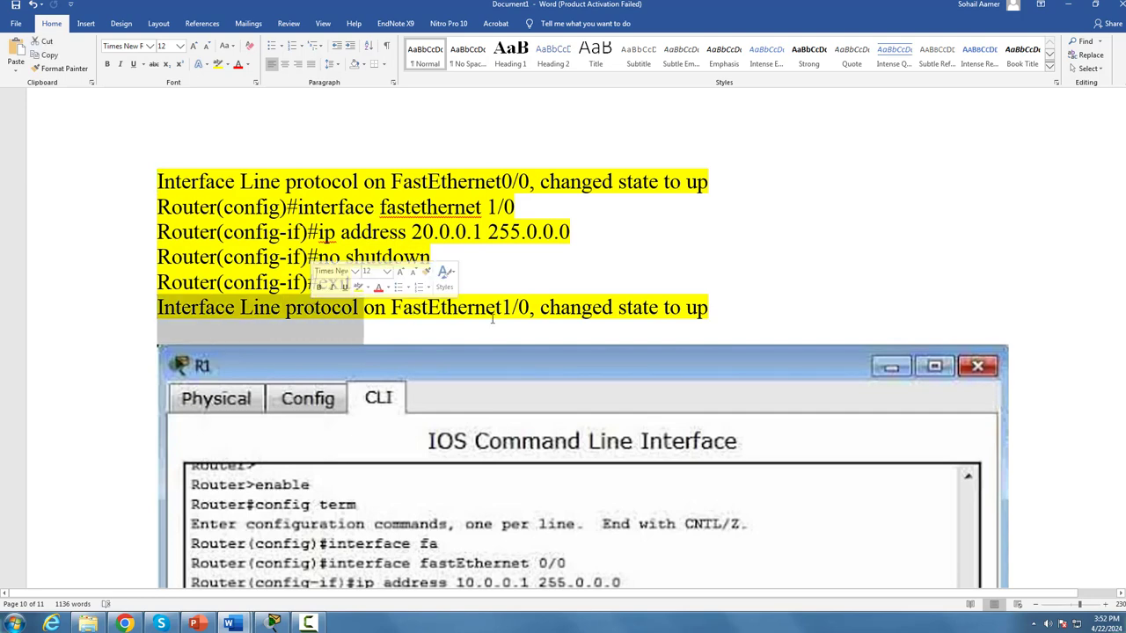
pyautogui.moveTo(755, 306); pyautogui.dragTo(538, 307)
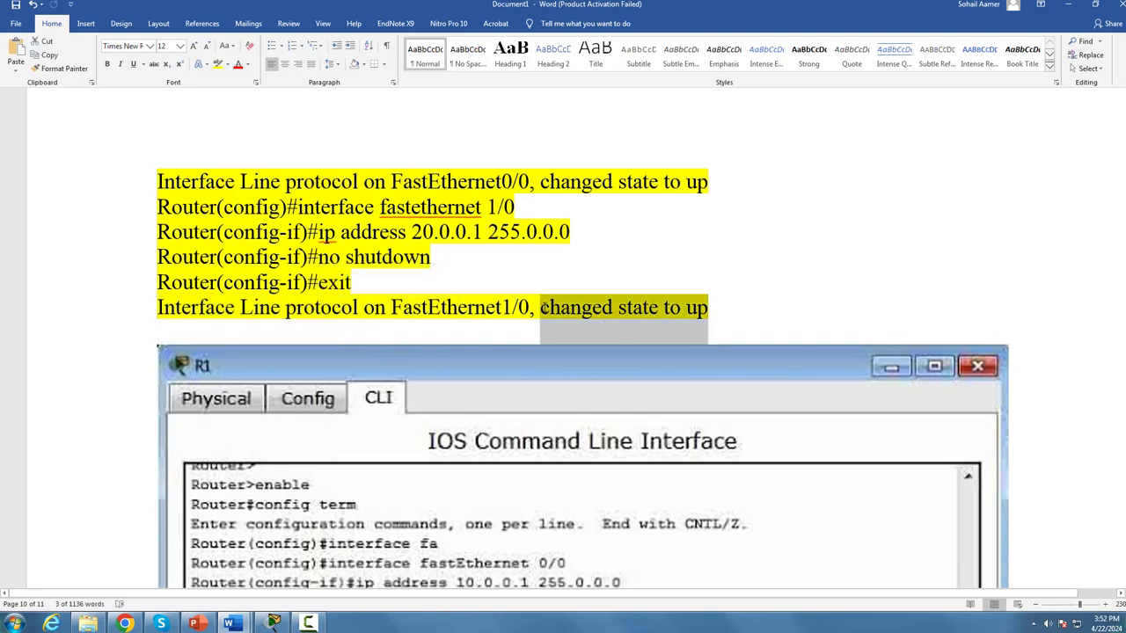
pyautogui.click(829, 307)
# Step: Highlight "Now lights on all ports become green from red" in Step 7 and "PC1->Desktop->Command Prompt." below it in yellow
pyautogui.scroll(-1, 582, 482)
pyautogui.scroll(-7, 582, 482)
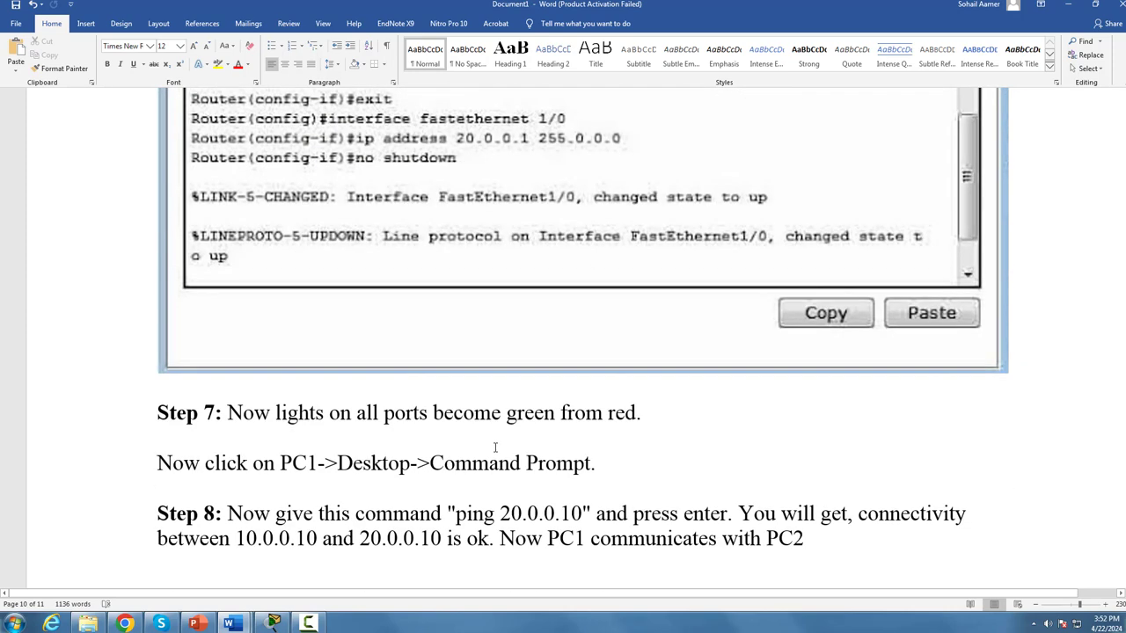
pyautogui.scroll(-2, 496, 447)
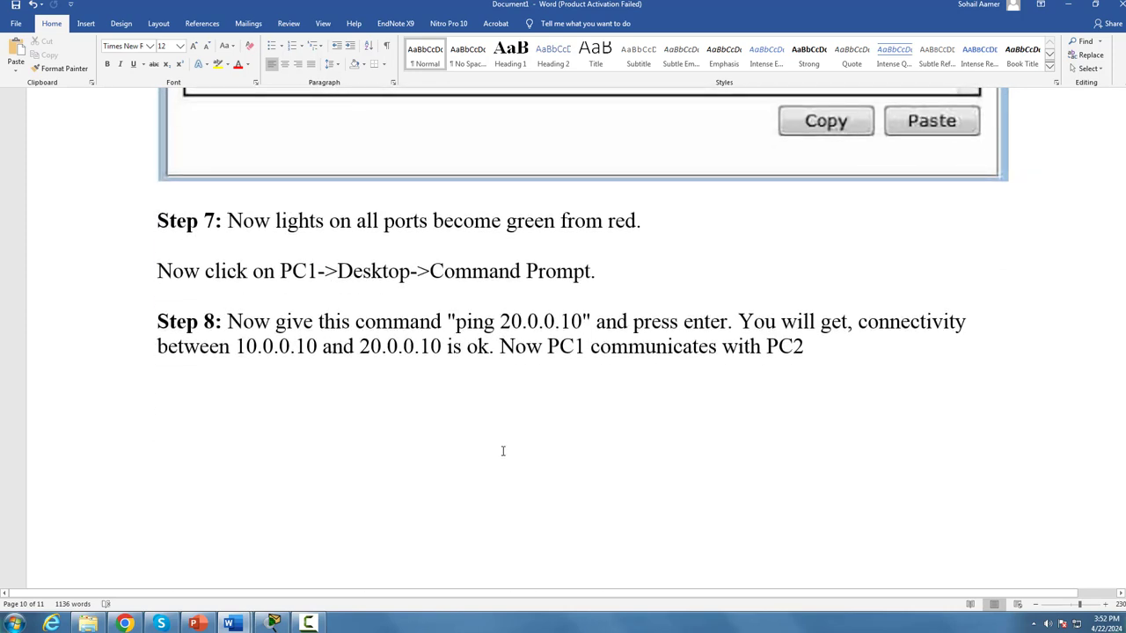
pyautogui.moveTo(228, 221); pyautogui.dragTo(639, 221)
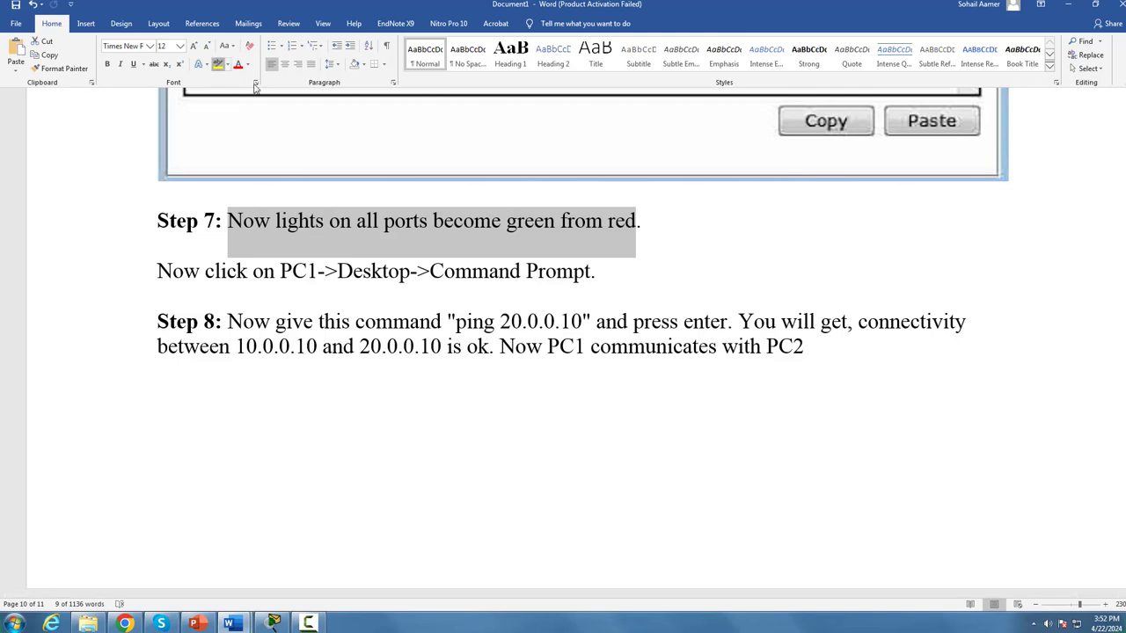
pyautogui.click(218, 64)
pyautogui.click(717, 267)
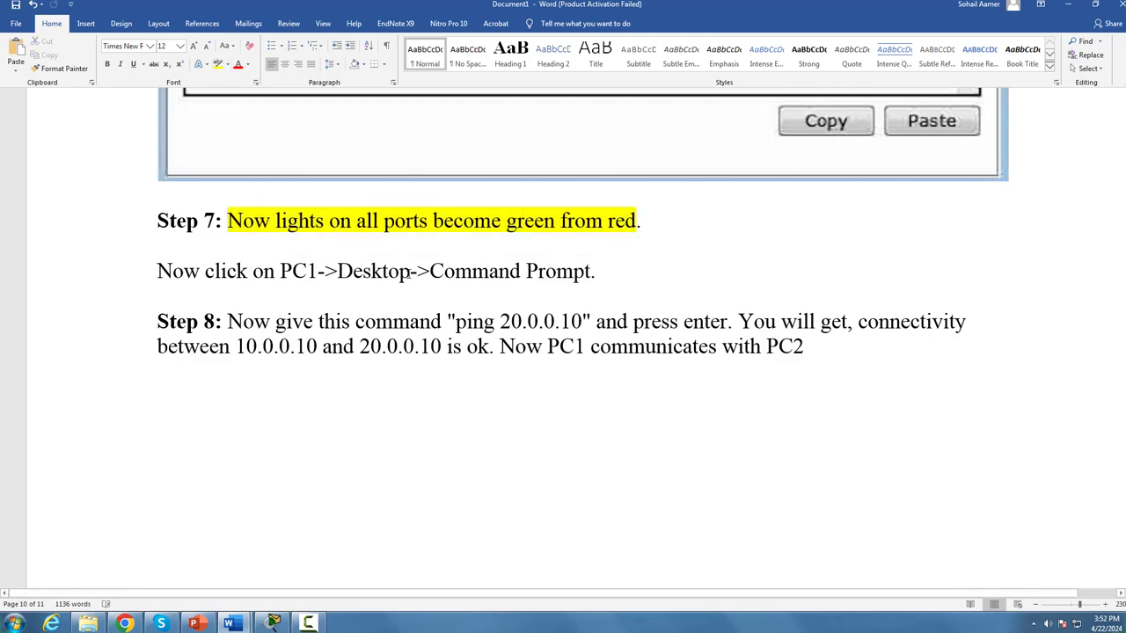
pyautogui.moveTo(605, 277); pyautogui.dragTo(280, 273)
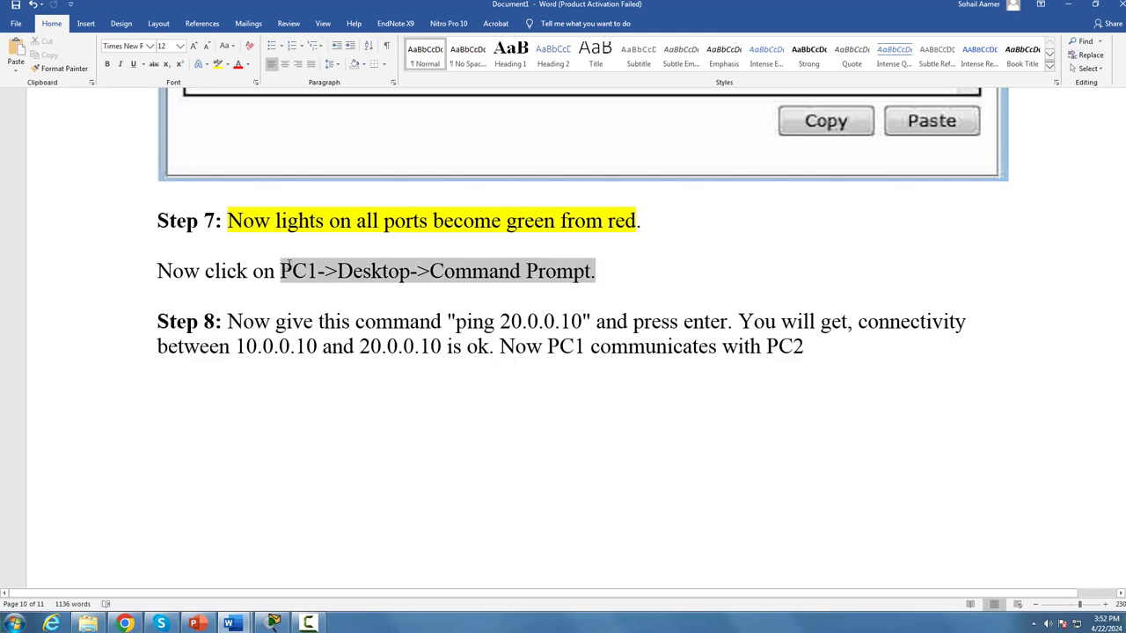
pyautogui.click(218, 64)
pyautogui.press('Left')
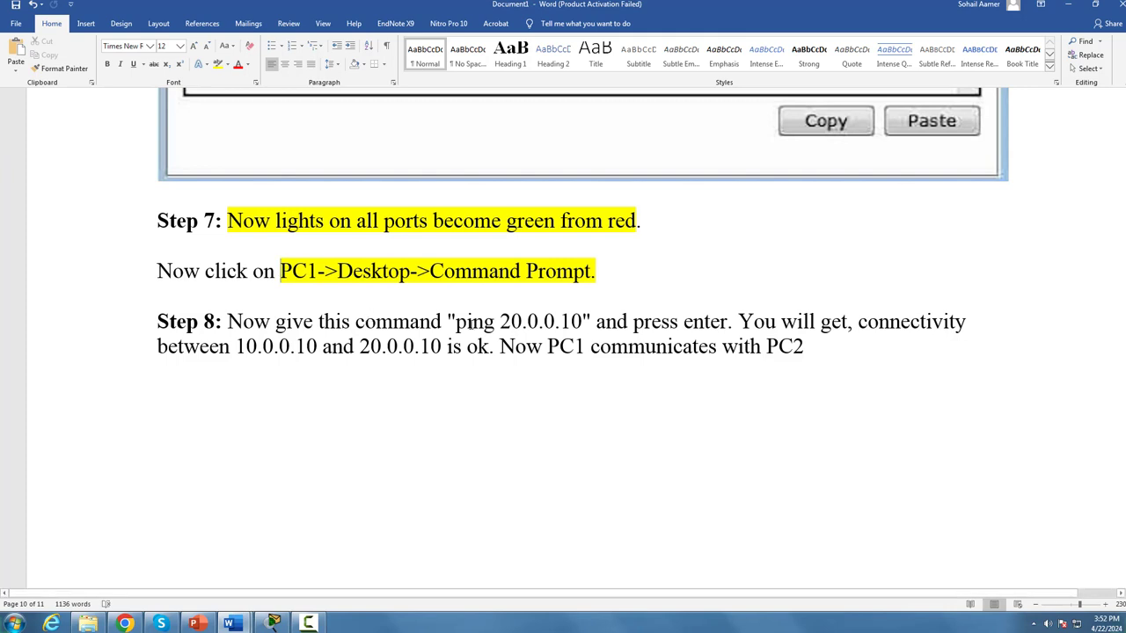
# Step: Check the "ping 20.0.0.10" command in Step 8, then return to Packet Tracer and check the two PCs
pyautogui.moveTo(456, 321); pyautogui.dragTo(582, 322)
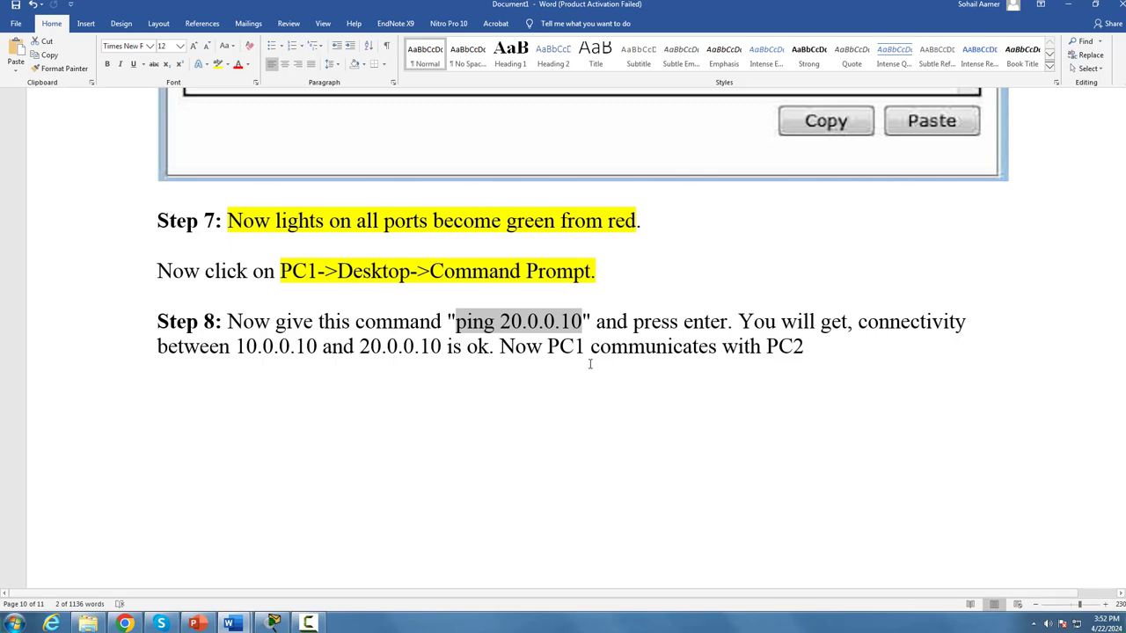
pyautogui.click(1069, 5)
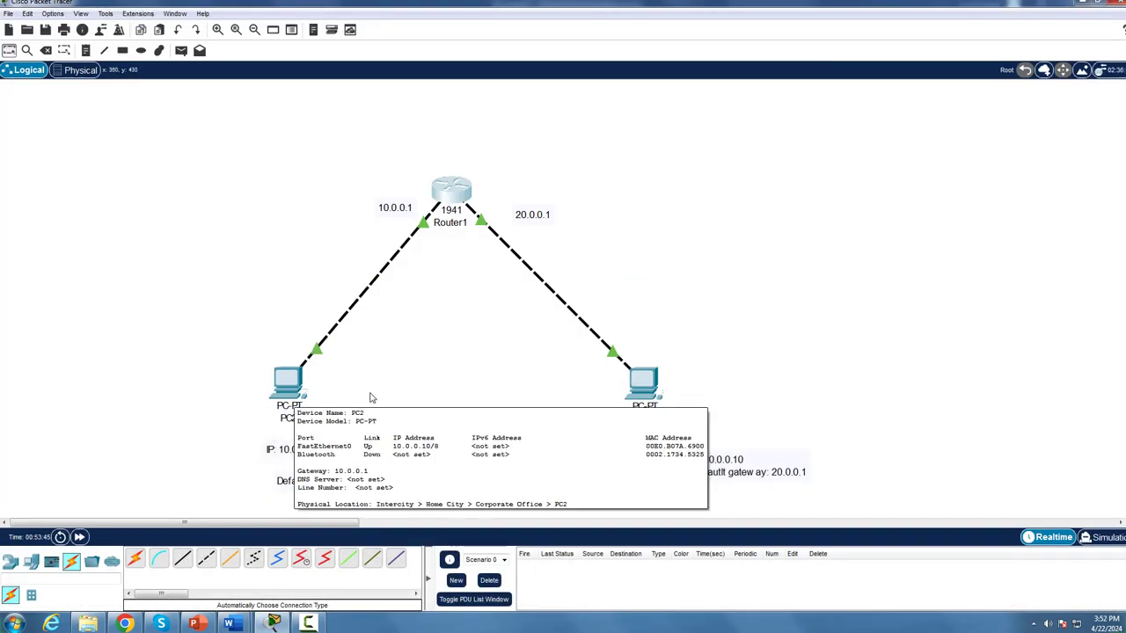
pyautogui.moveTo(660, 402)
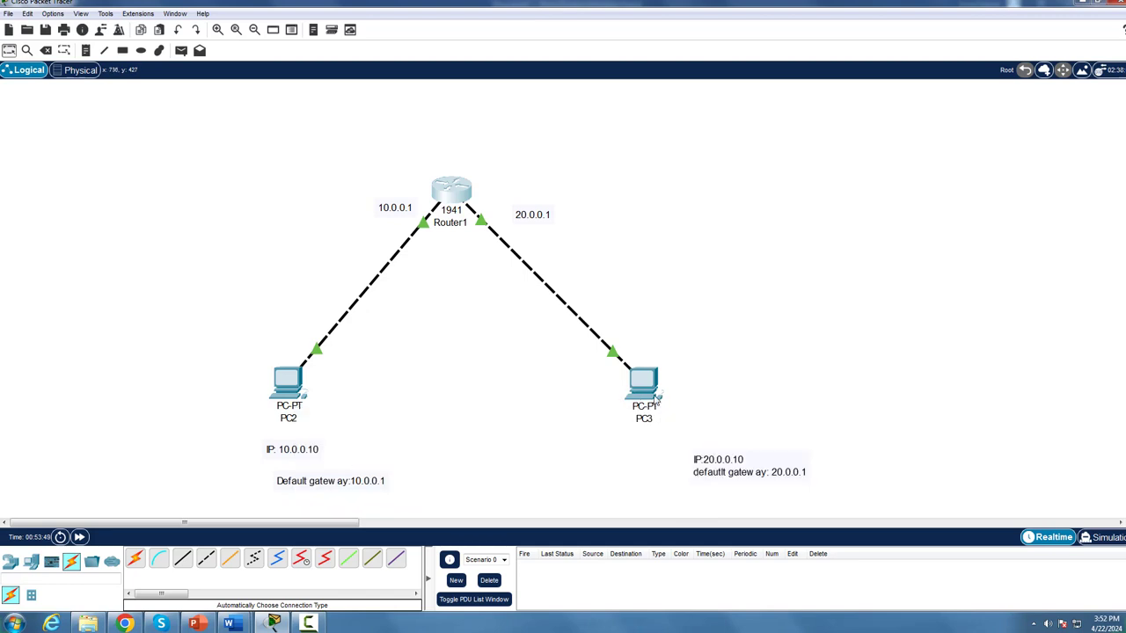
# Step: Open PC2's Command Prompt and move its window clear of PC3's address labels
pyautogui.click(293, 387)
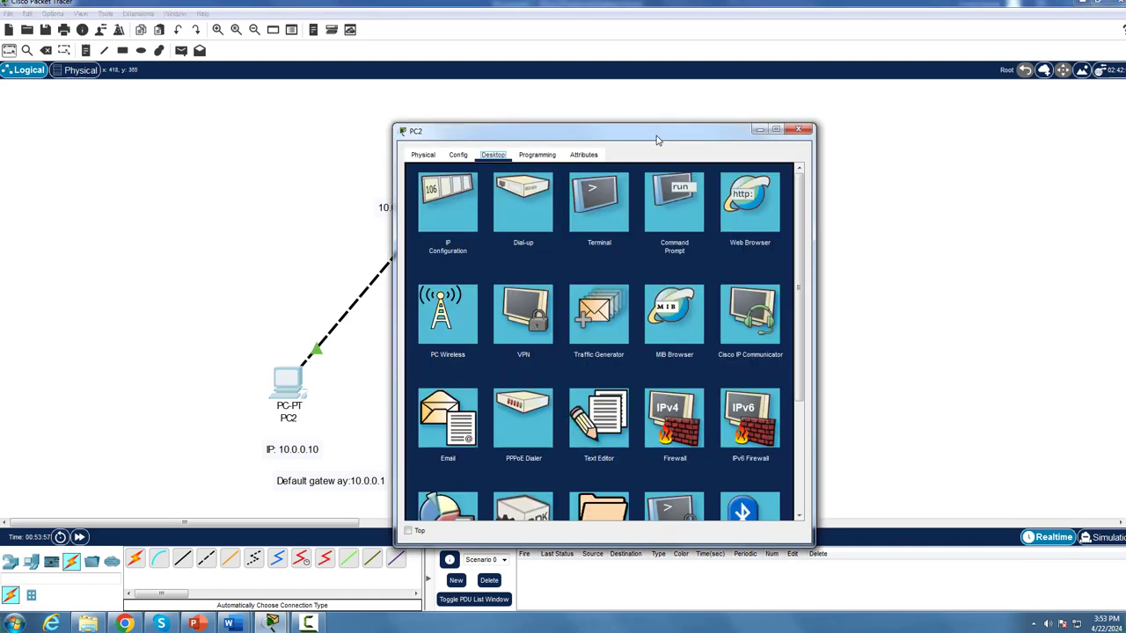
pyautogui.moveTo(651, 136); pyautogui.dragTo(507, 105)
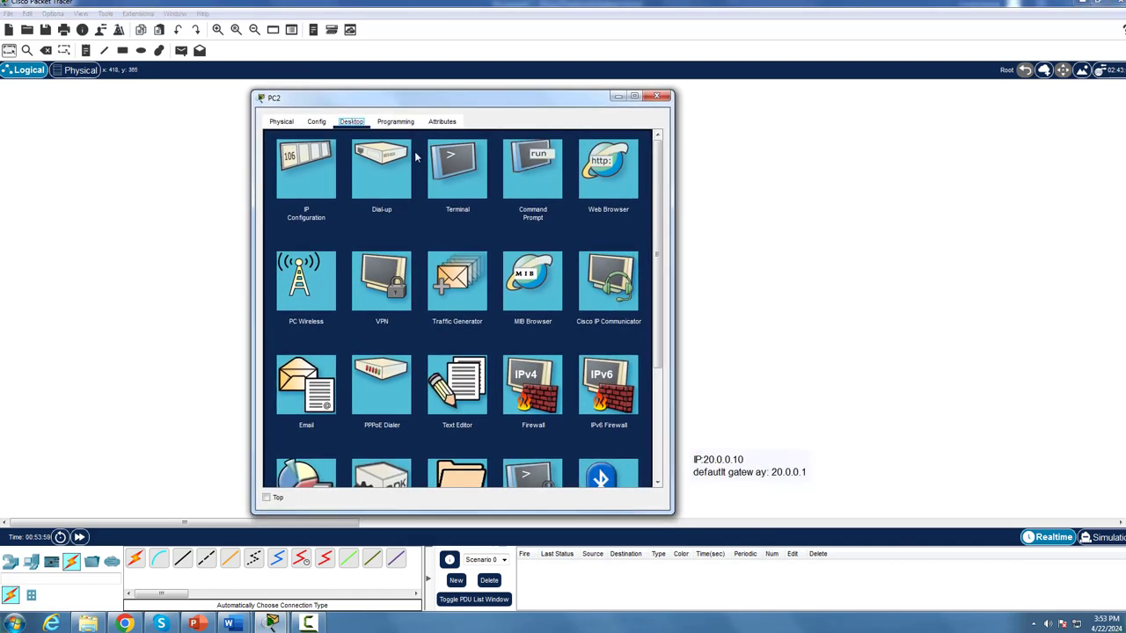
pyautogui.click(522, 171)
pyautogui.moveTo(517, 99); pyautogui.dragTo(338, 104)
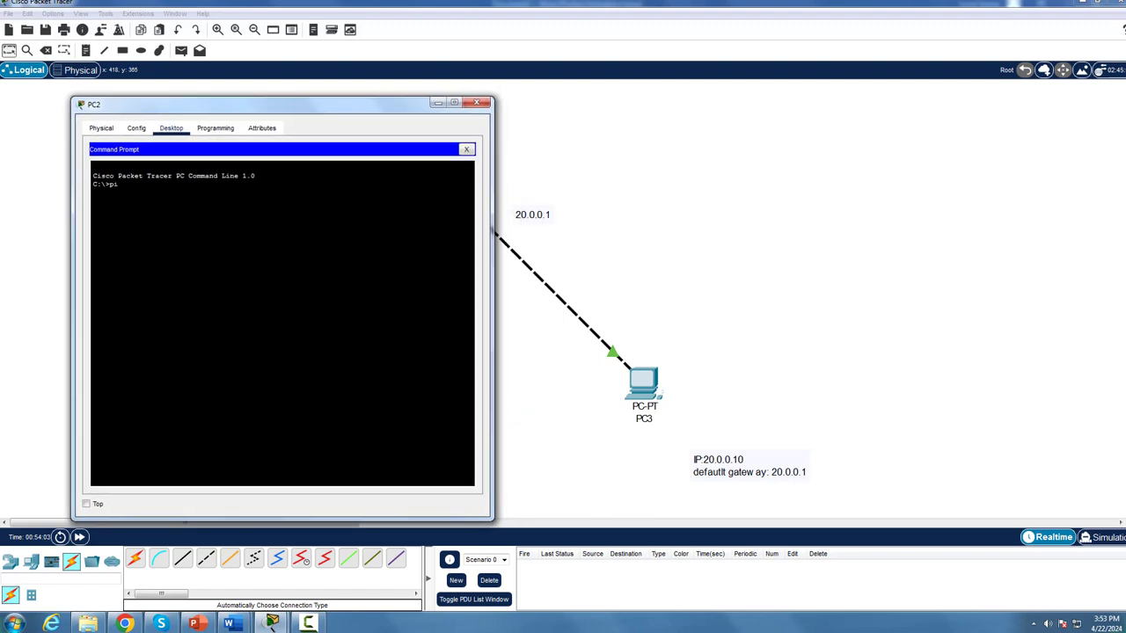
# Step: Ping 20.0.0.10 from PC2, mark the reply lines in the output and close the PC2 window
pyautogui.write('ping 20.0.0.10')
pyautogui.press('Return')
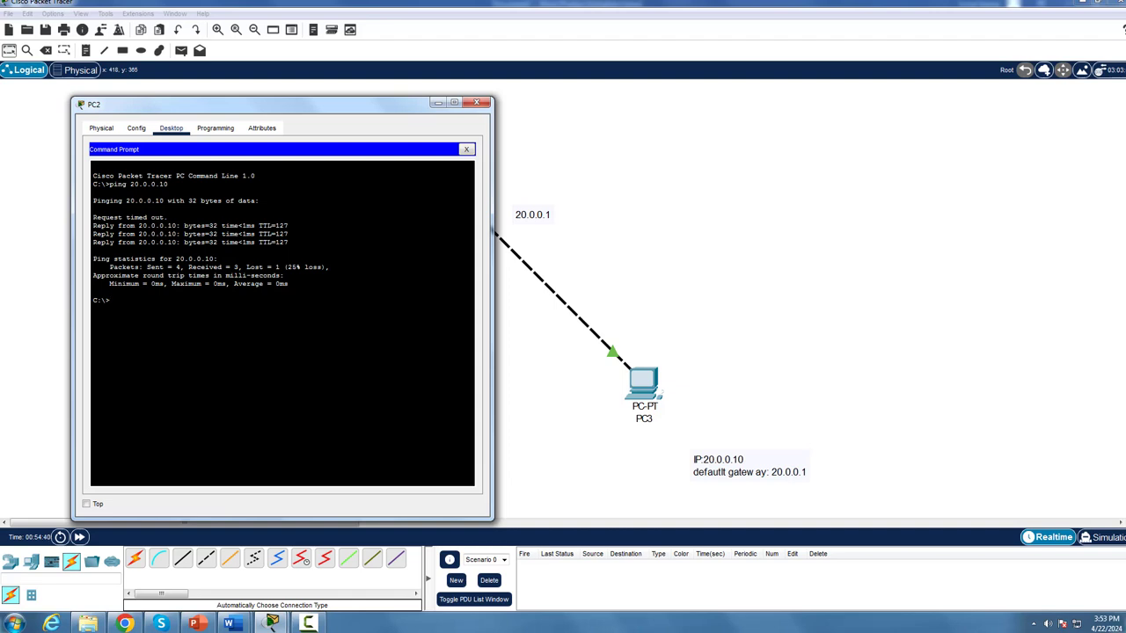
pyautogui.moveTo(289, 243); pyautogui.dragTo(84, 225)
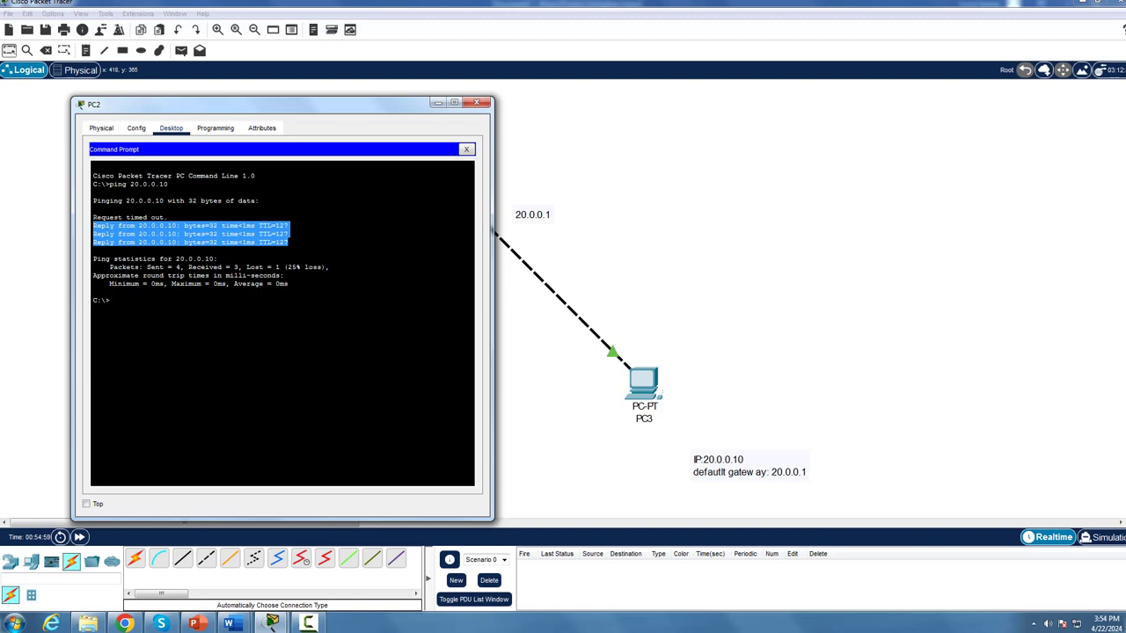
pyautogui.click(476, 103)
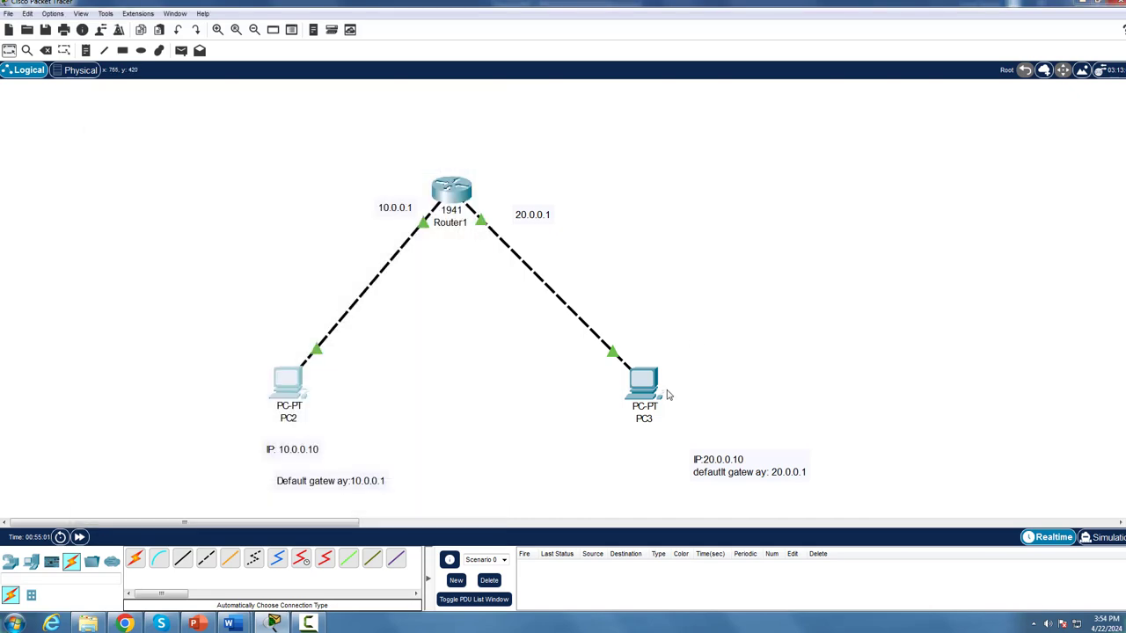
# Step: Open the Command Prompt on PC3
pyautogui.click(651, 387)
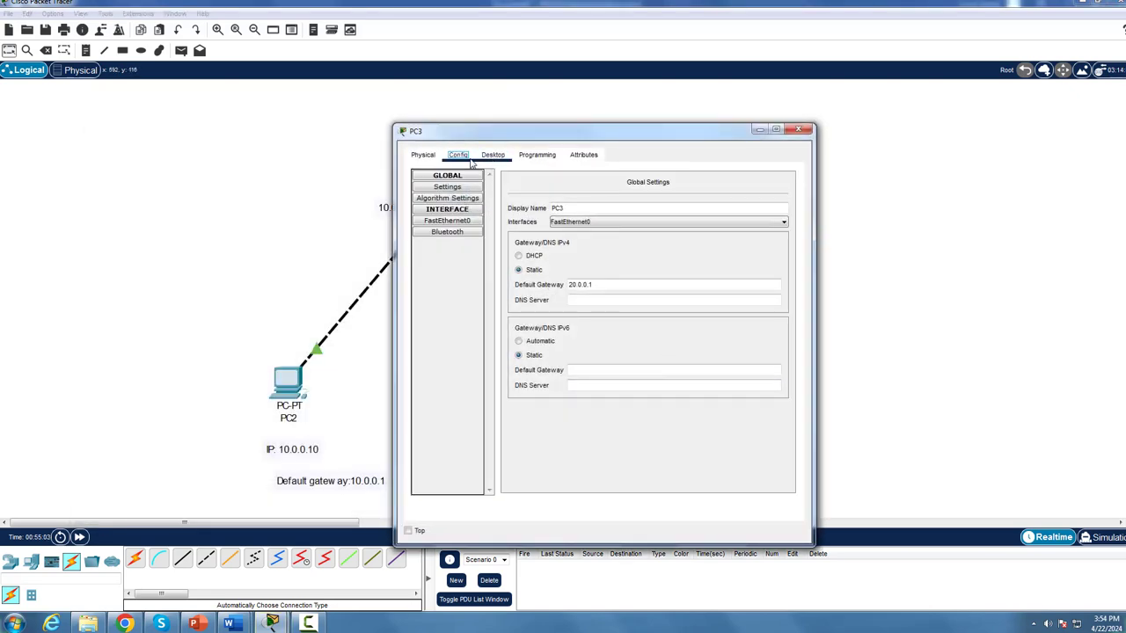
pyautogui.click(493, 157)
pyautogui.click(655, 213)
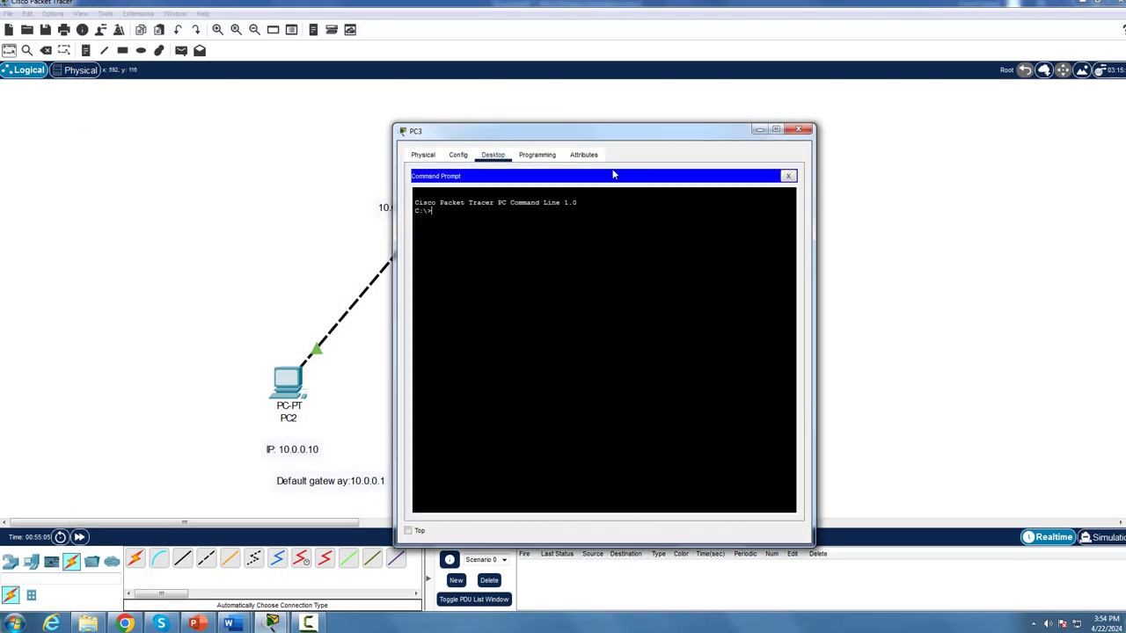
# Step: Move PC3's Command Prompt window aside, ping 10.0.0.10, mark the packet statistics line and leave the PC3 window
pyautogui.moveTo(603, 133); pyautogui.dragTo(841, 124)
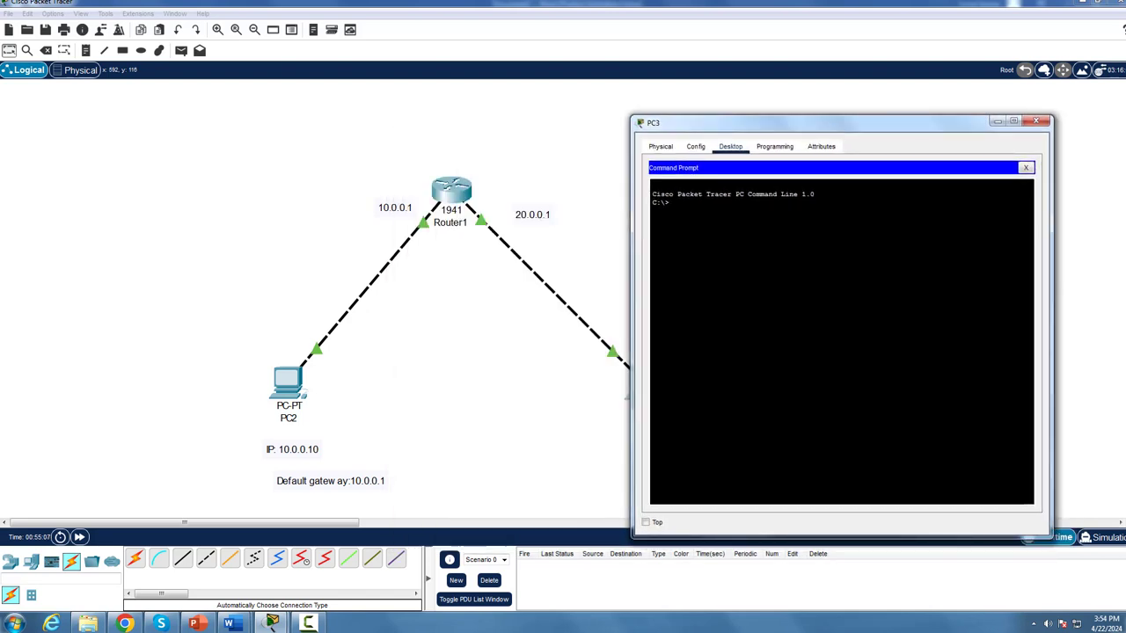
pyautogui.write('ping')
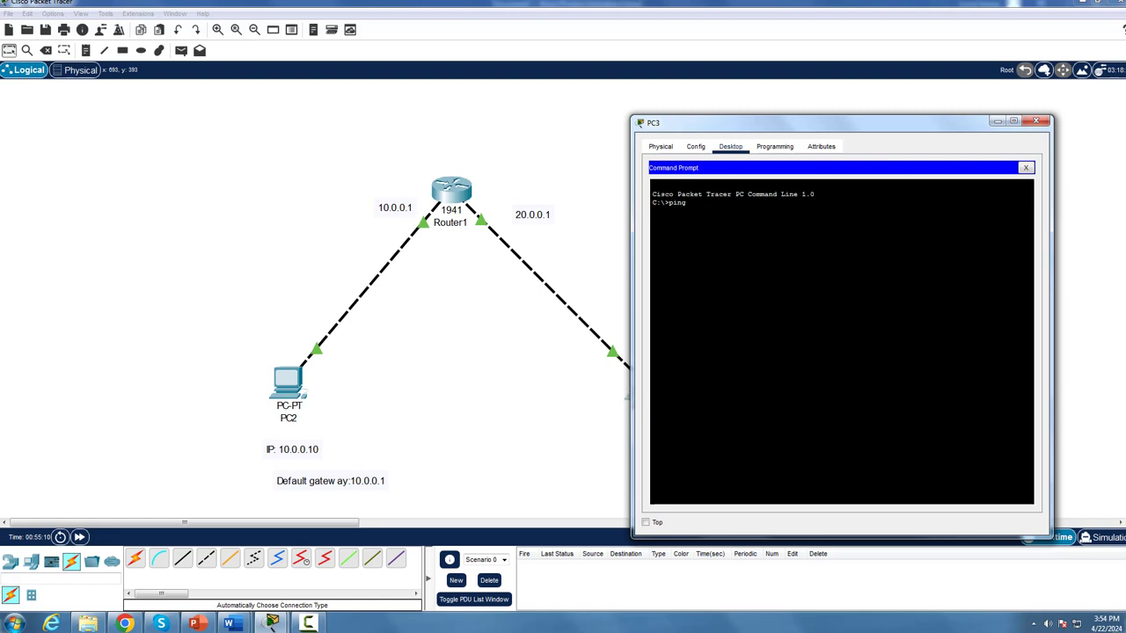
pyautogui.write('10.0.0.10')
pyautogui.press('Return')
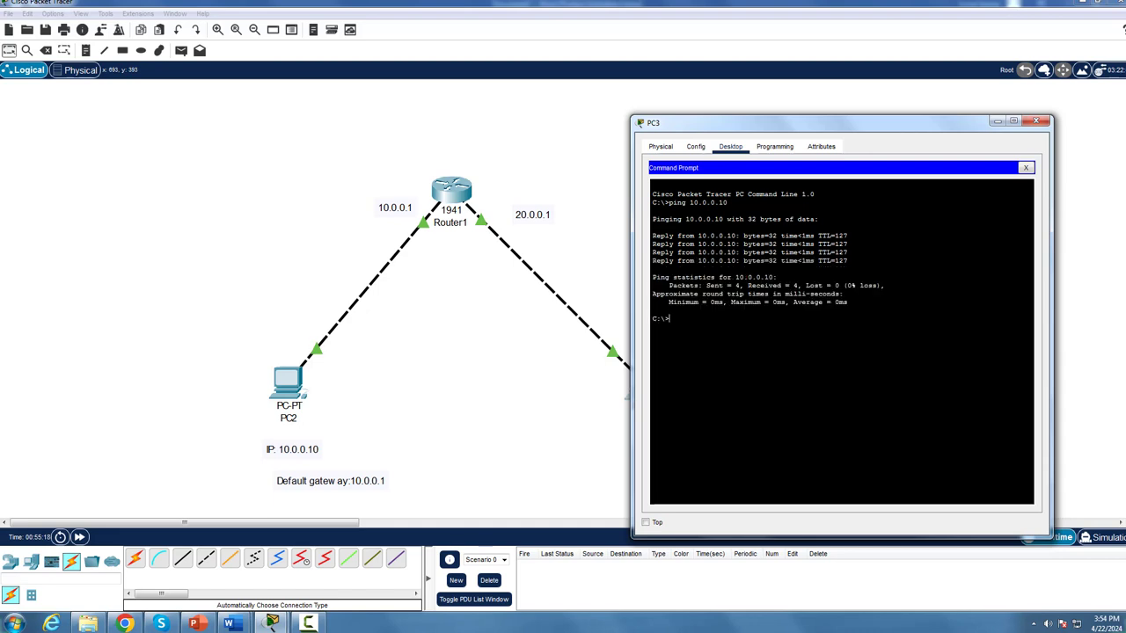
pyautogui.moveTo(810, 285); pyautogui.dragTo(691, 286)
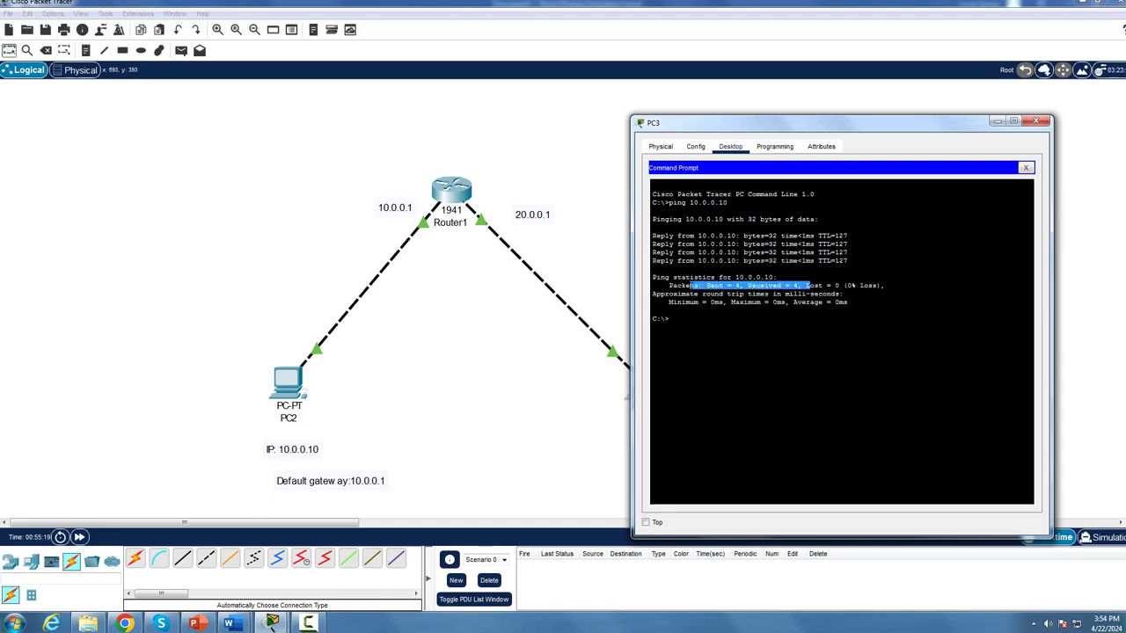
pyautogui.click(528, 358)
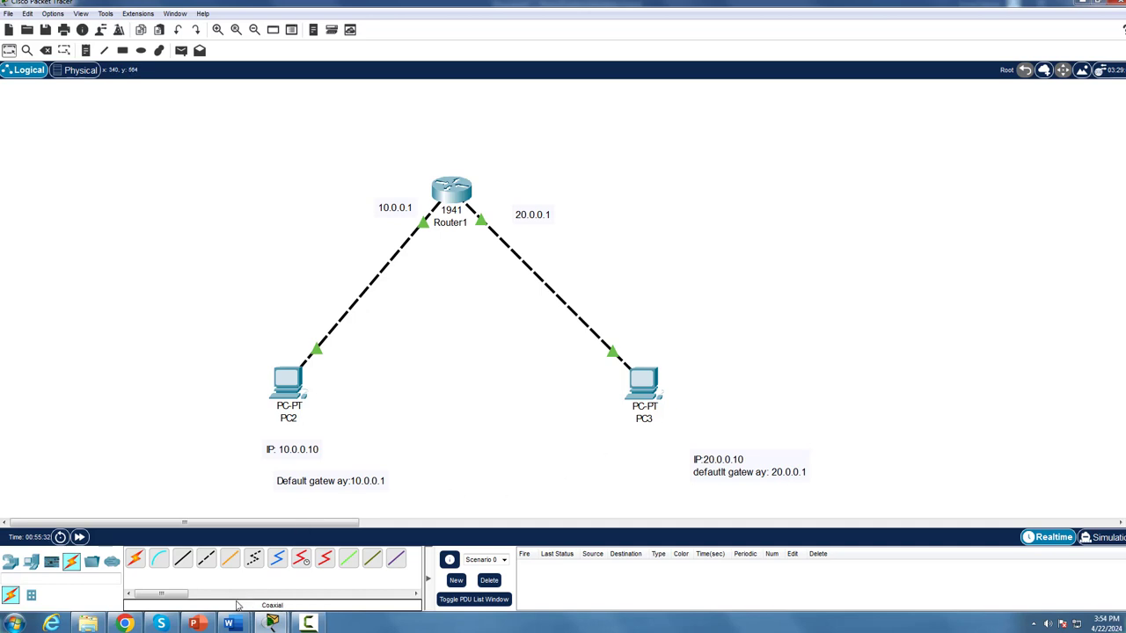
# Step: Switch to Word and highlight "10.0.0.10 and 20.0.0.10 is ok." and "Now PC1 communicates with PC2" in Step 8 in yellow
pyautogui.moveTo(229, 624)
pyautogui.click(173, 563)
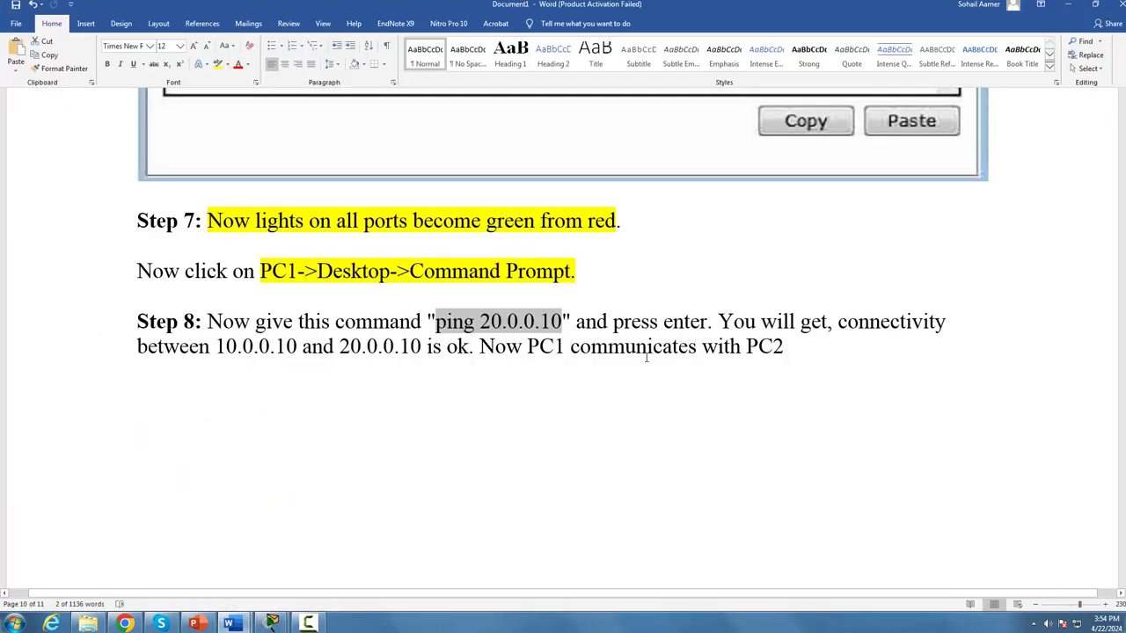
pyautogui.moveTo(803, 337); pyautogui.dragTo(399, 347)
pyautogui.click(749, 409)
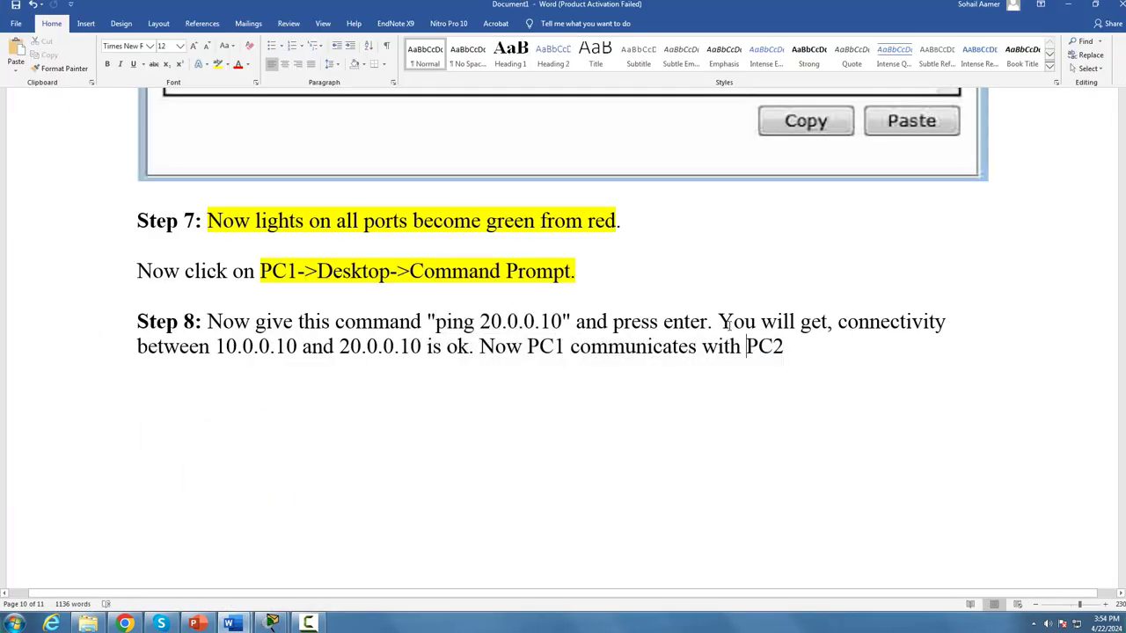
pyautogui.moveTo(216, 346); pyautogui.dragTo(475, 347)
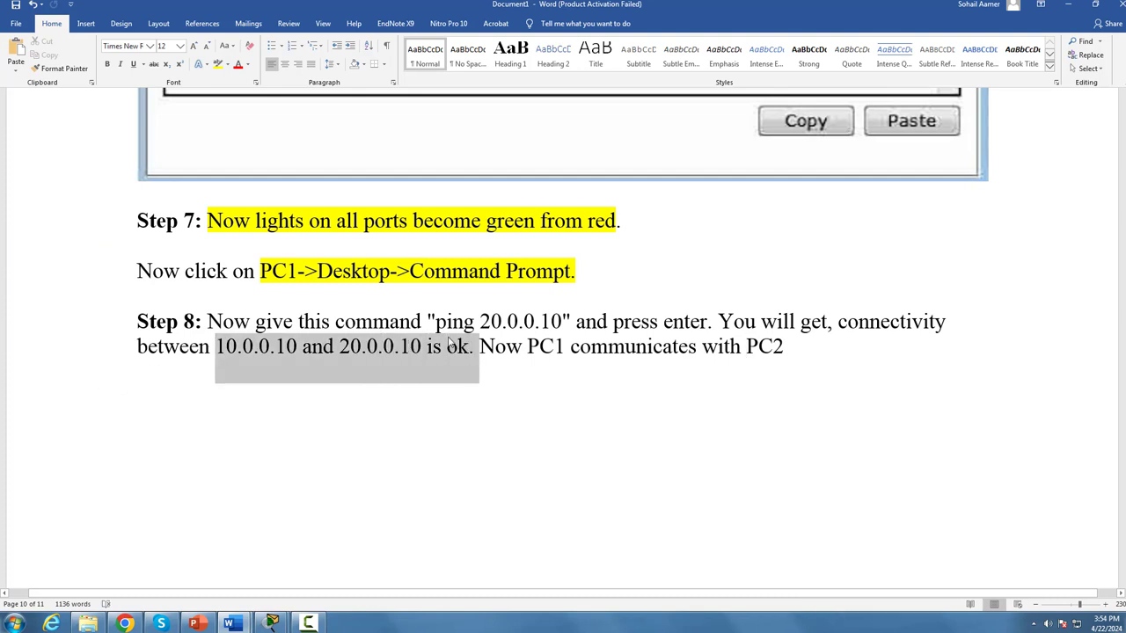
pyautogui.click(218, 64)
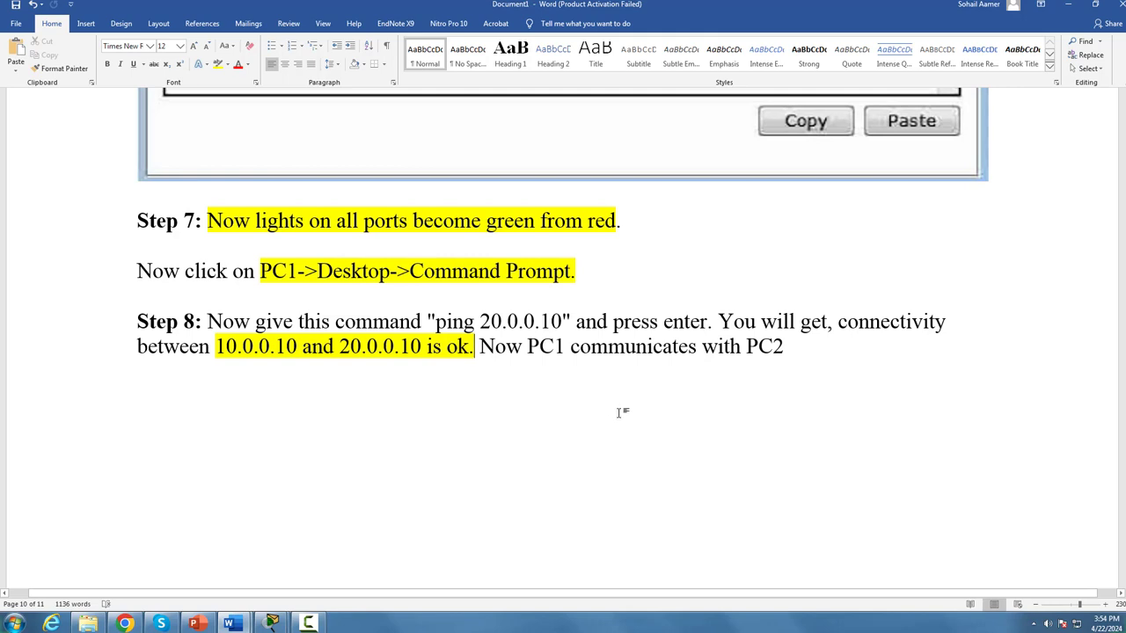
pyautogui.moveTo(785, 348); pyautogui.dragTo(480, 350)
pyautogui.click(203, 64)
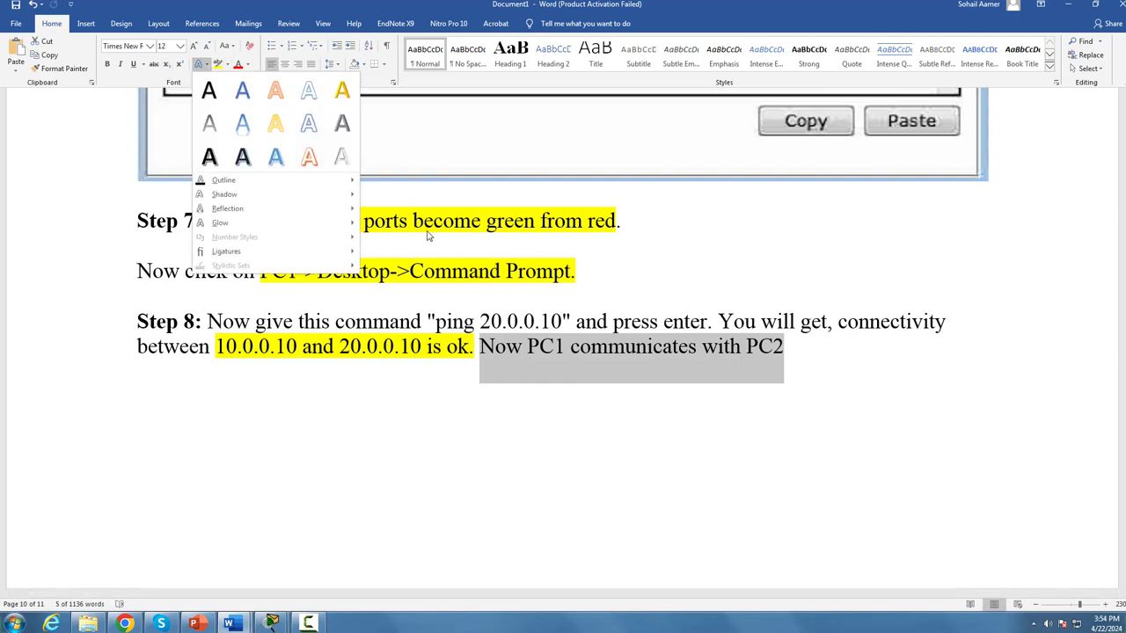
pyautogui.click(219, 64)
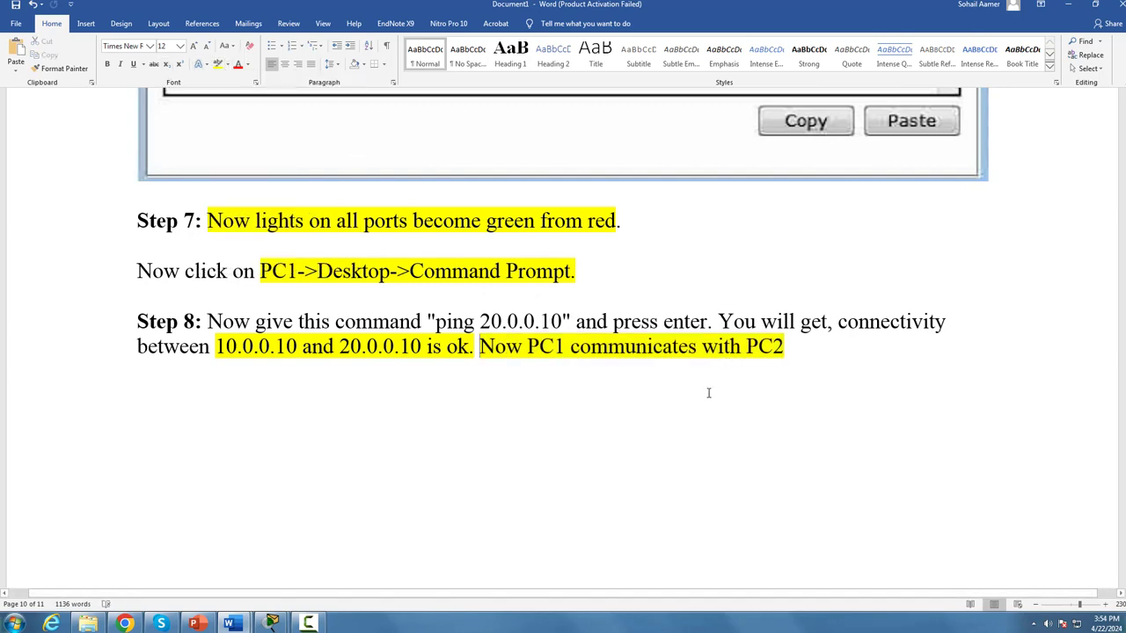
# Step: Examine the sample ping output after Step 8 and the "Mechanism to Conduct Lab" section
pyautogui.scroll(-10, 709, 393)
pyautogui.scroll(-4, 704, 392)
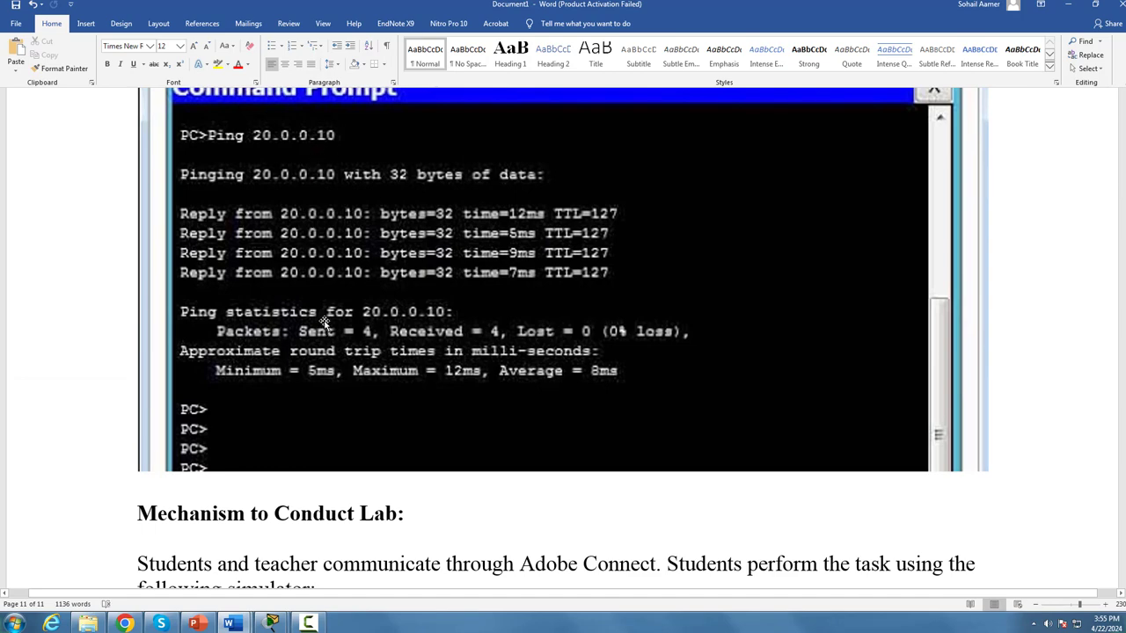
pyautogui.scroll(-4, 325, 321)
pyautogui.scroll(8, 347, 322)
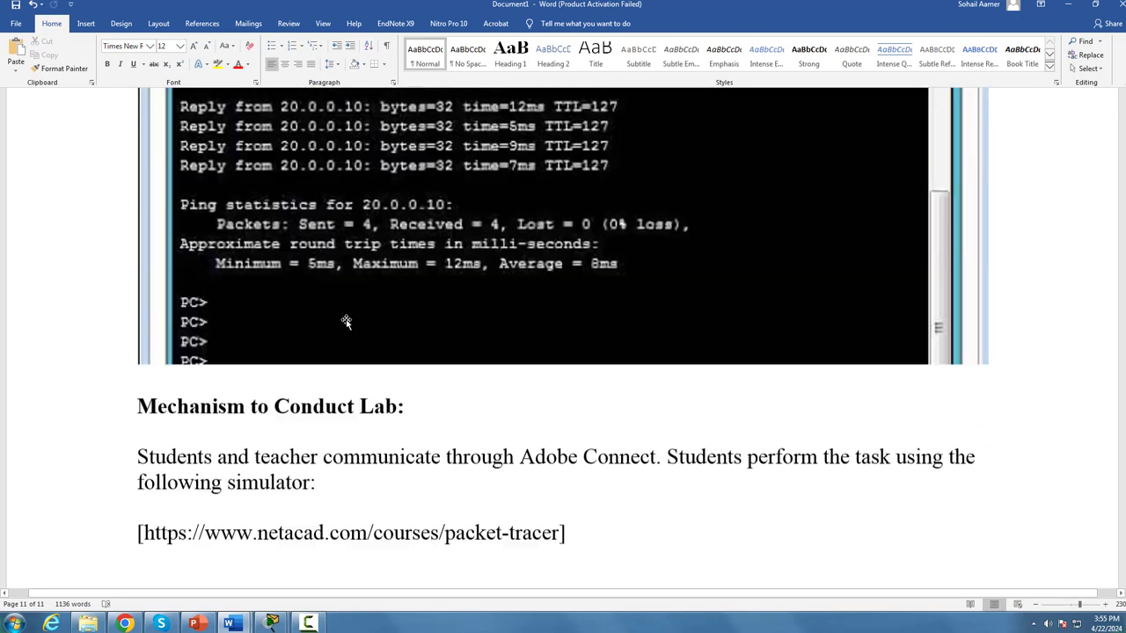
# Step: Review the instructions backwards from Step 8 through the router commands to the IP address and subnet mask text in Step 3
pyautogui.scroll(15, 598, 384)
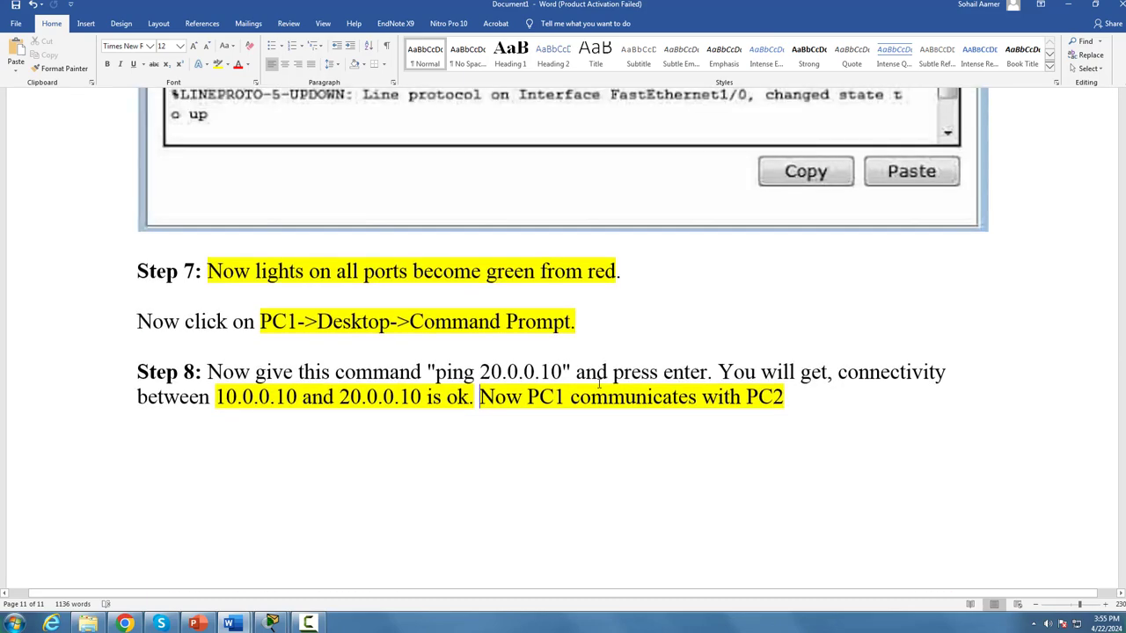
pyautogui.scroll(15, 600, 378)
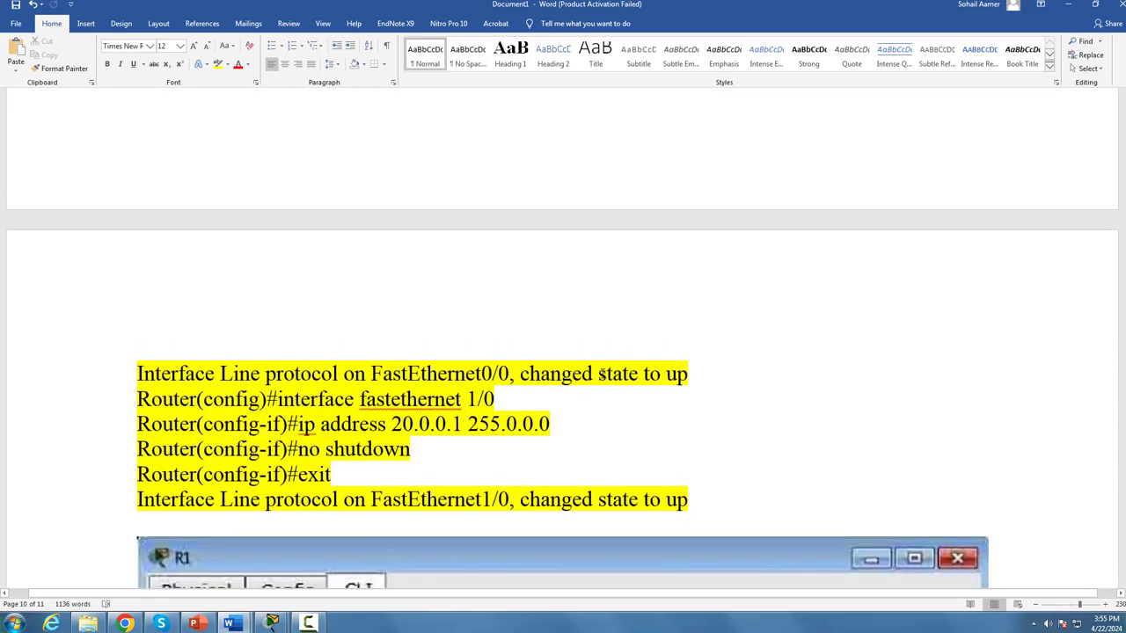
pyautogui.scroll(10, 602, 374)
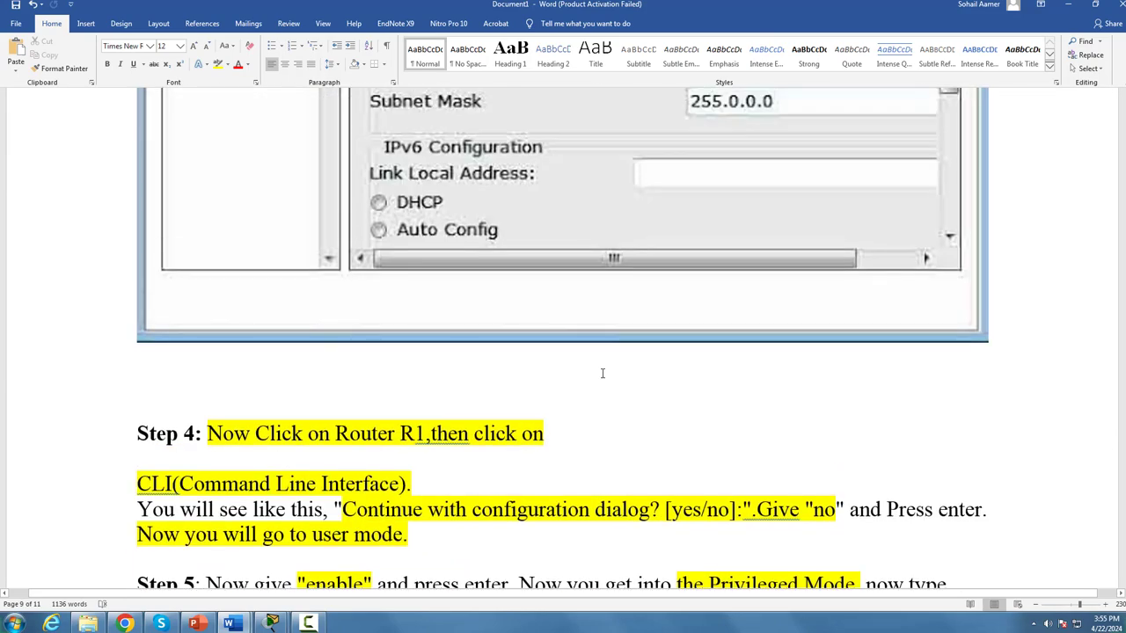
pyautogui.scroll(20, 602, 376)
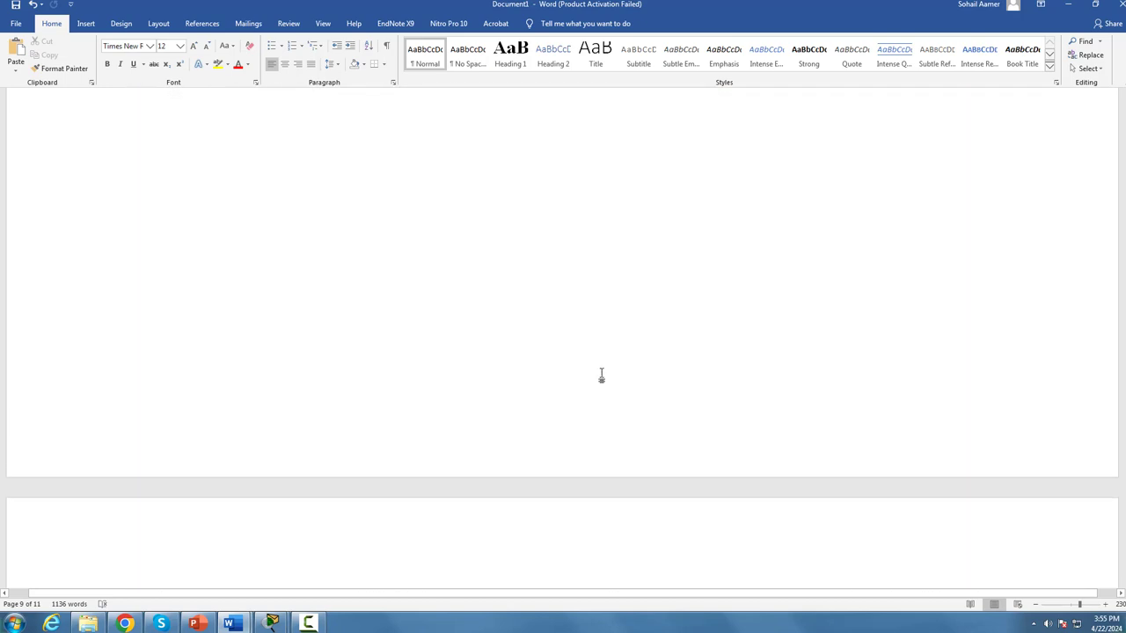
pyautogui.scroll(20, 601, 375)
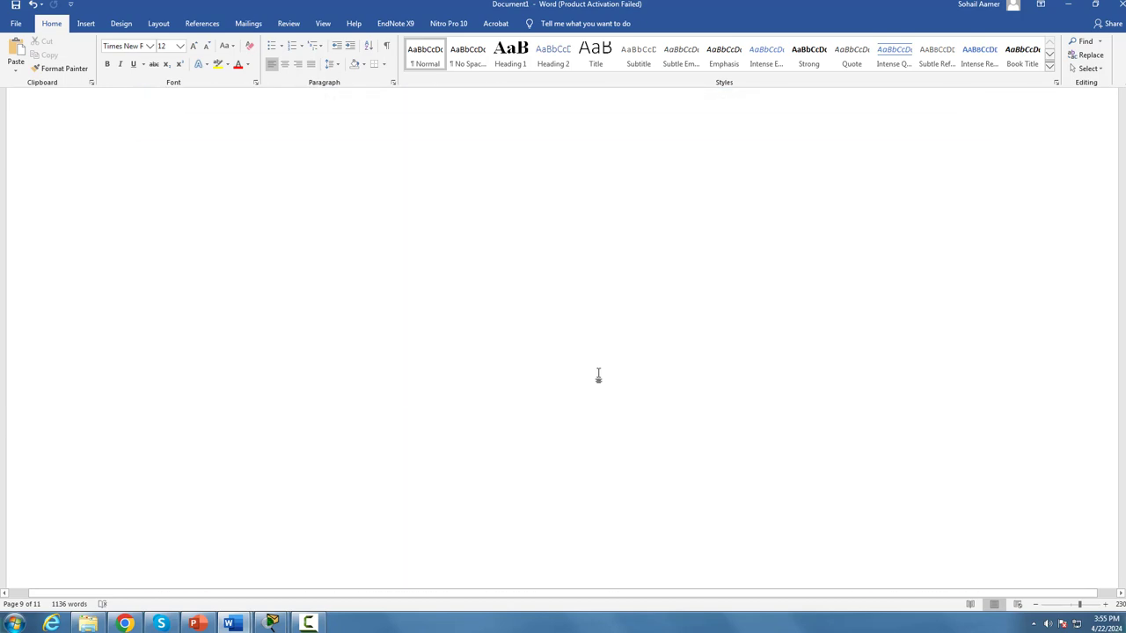
pyautogui.scroll(20, 590, 356)
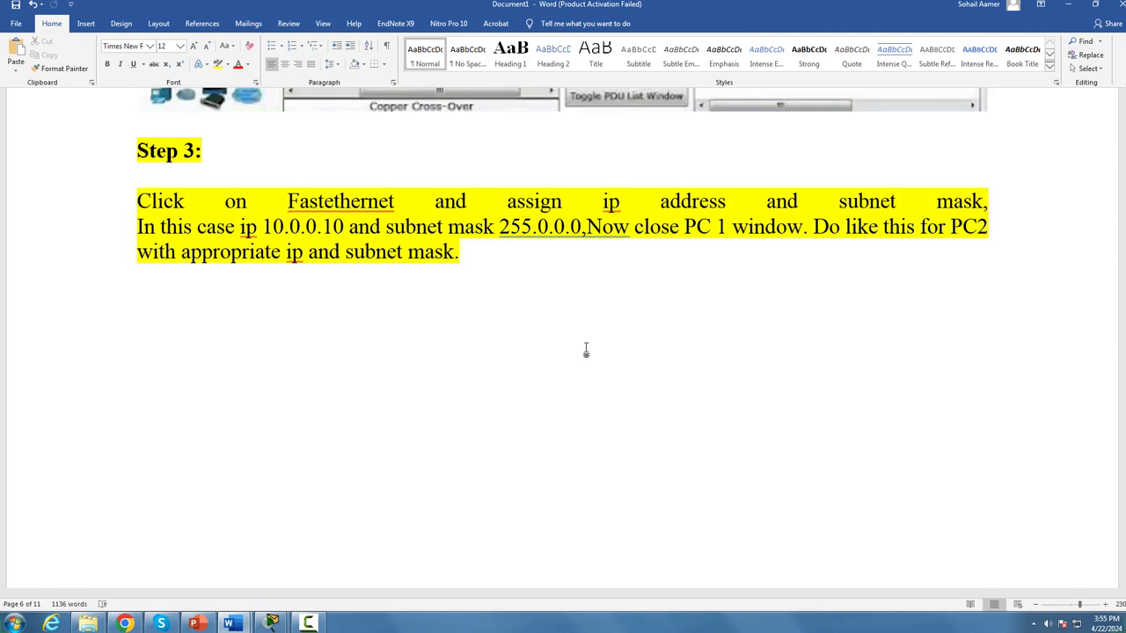
pyautogui.scroll(4, 520, 354)
pyautogui.scroll(-1, 484, 133)
pyautogui.scroll(-3, 452, 407)
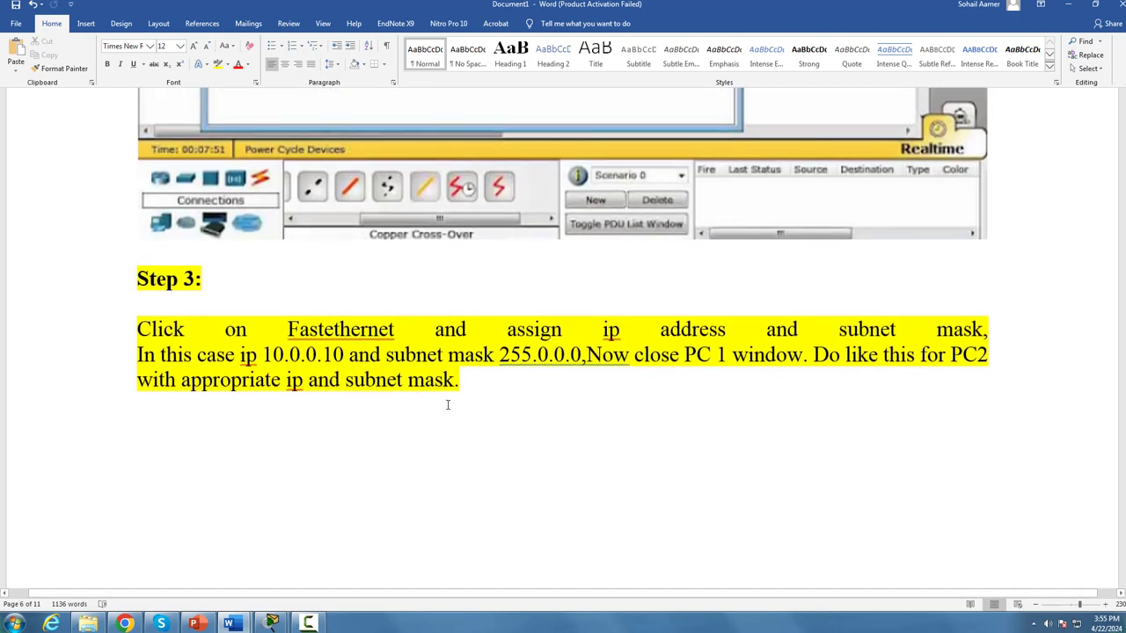
pyautogui.scroll(-2, 451, 399)
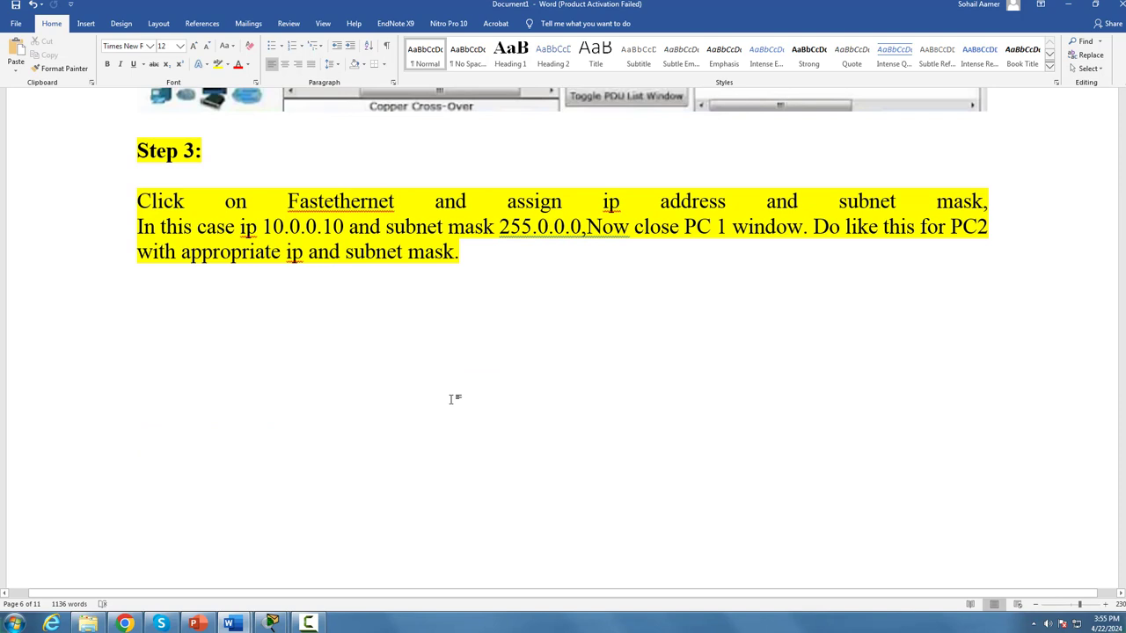
# Step: Review the PC1 configuration screenshots after Step 3 and the router commands for the FastEthernet interfaces
pyautogui.scroll(-4, 440, 405)
pyautogui.scroll(-5, 440, 405)
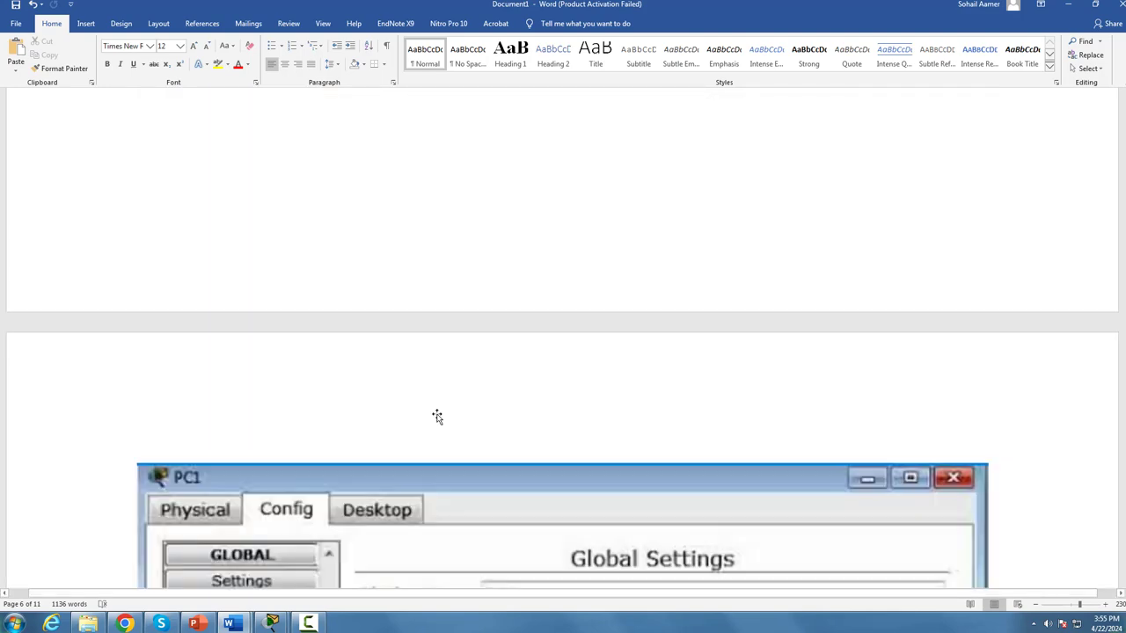
pyautogui.scroll(-3, 443, 416)
pyautogui.scroll(-15, 439, 413)
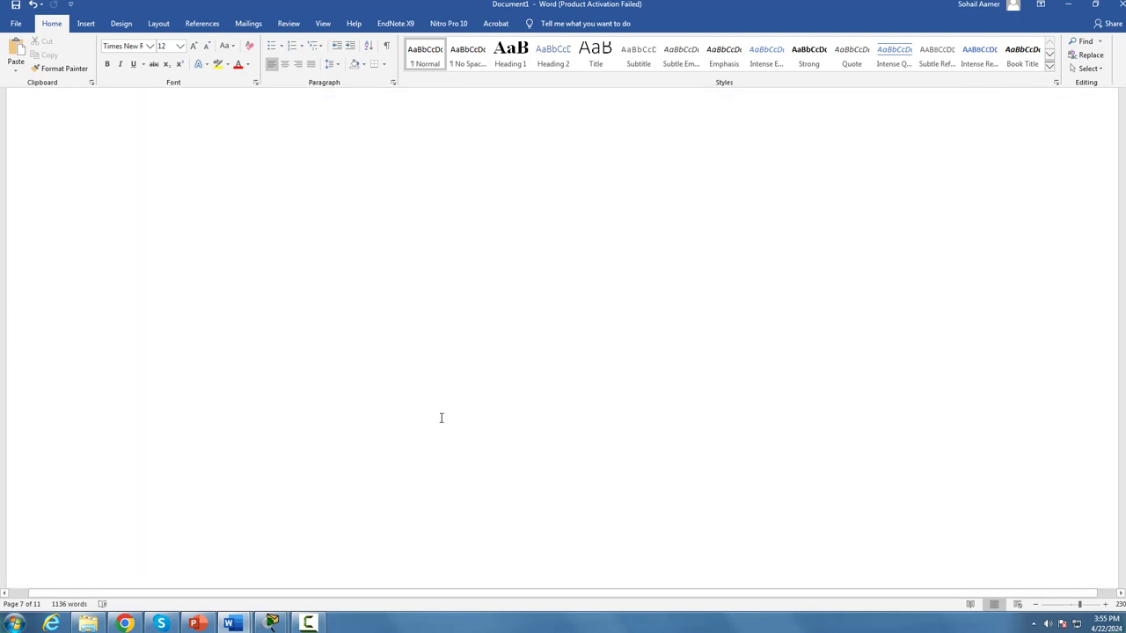
pyautogui.scroll(-15, 434, 405)
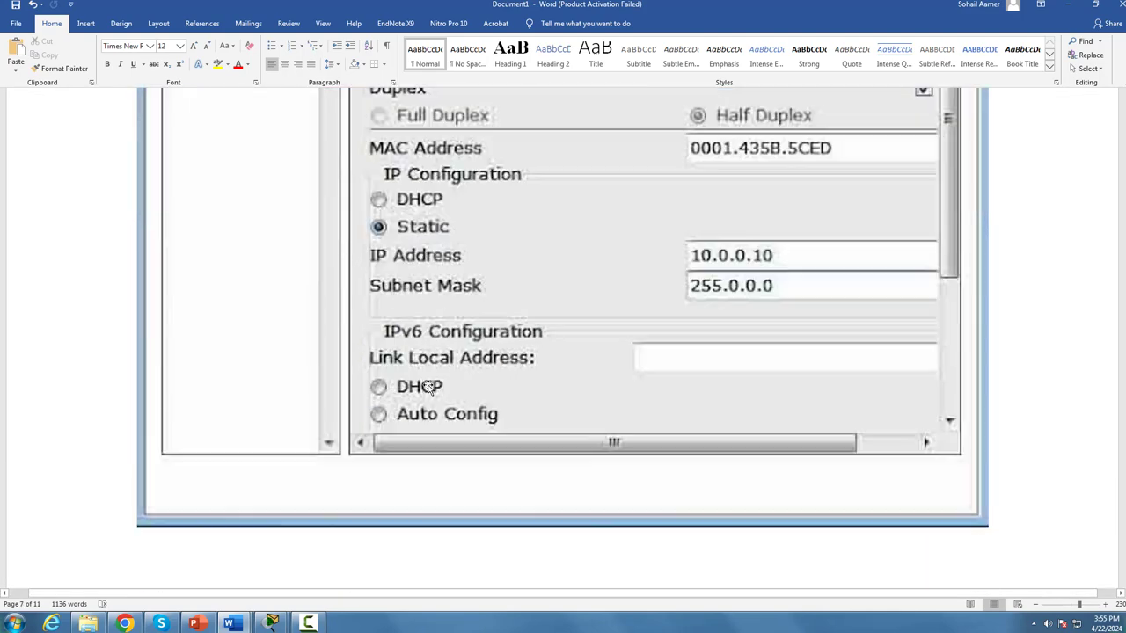
pyautogui.scroll(-2, 391, 369)
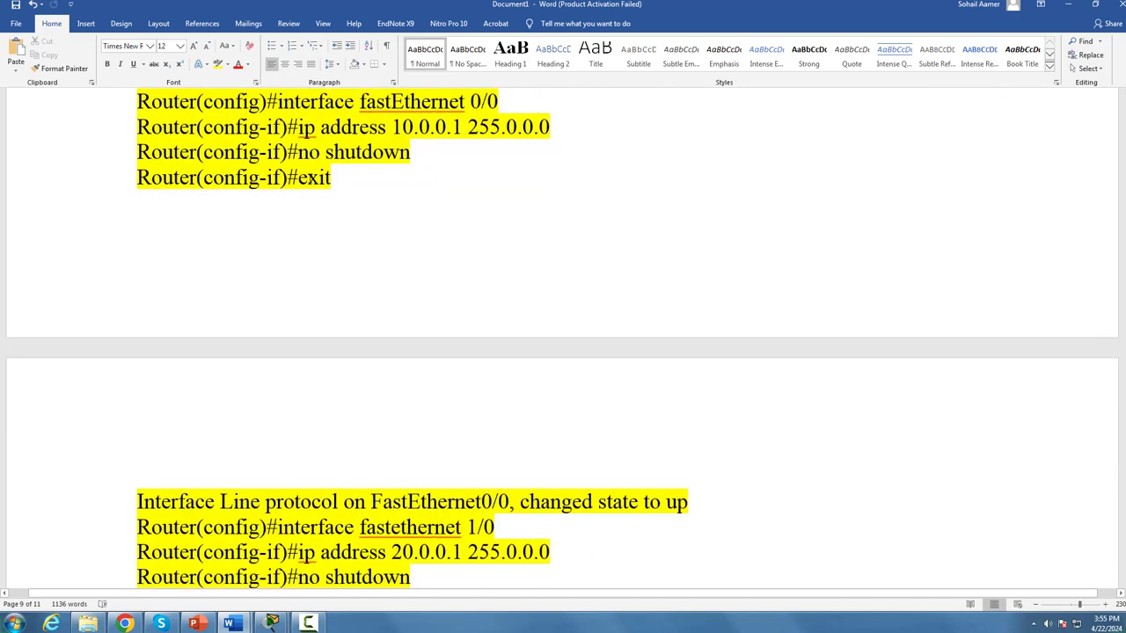